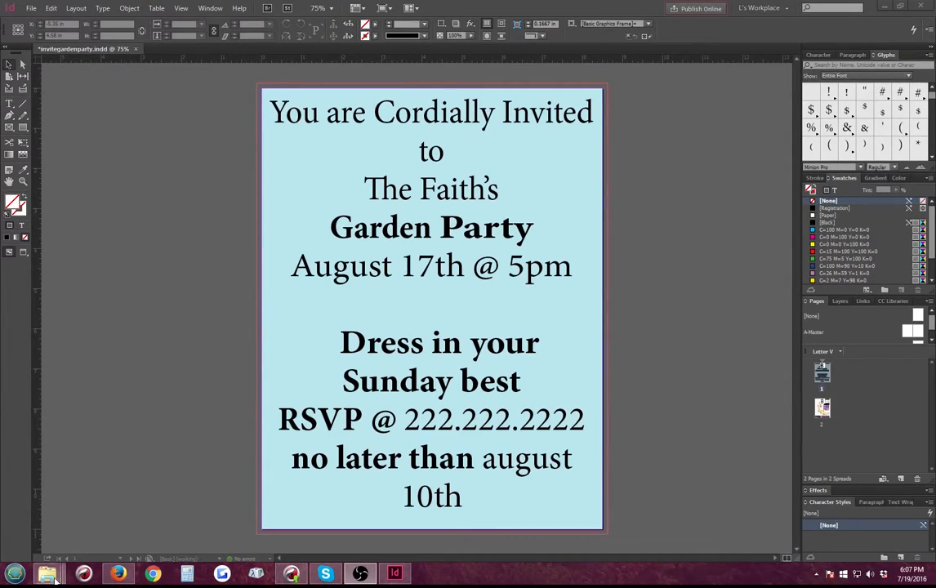
Switch to File Explorer, enlarge the resources folder window and examine the artwork images it contains
{"action": "mouse_move", "coordinate": [46, 574]}
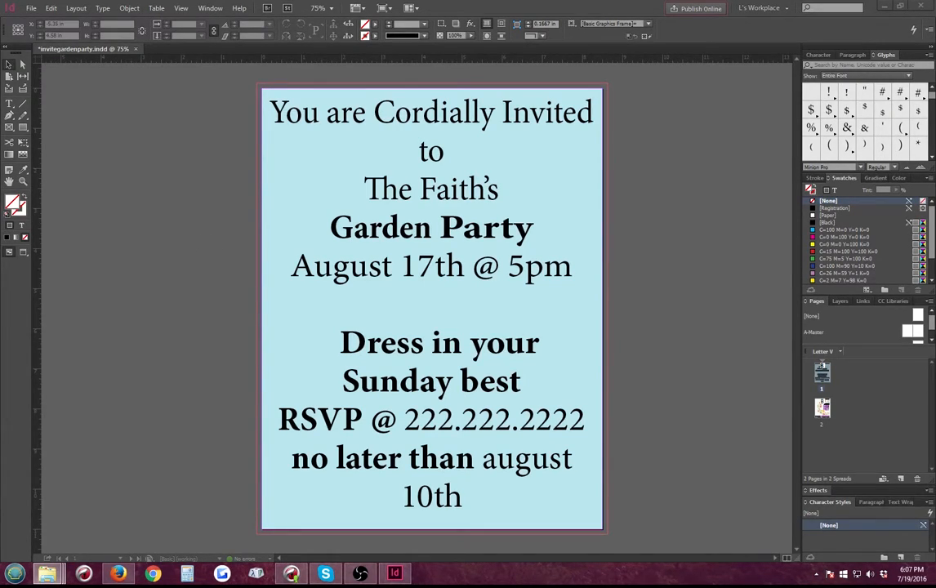
{"action": "left_click_drag", "start_coordinate": [1, 310], "coordinate": [763, 52]}
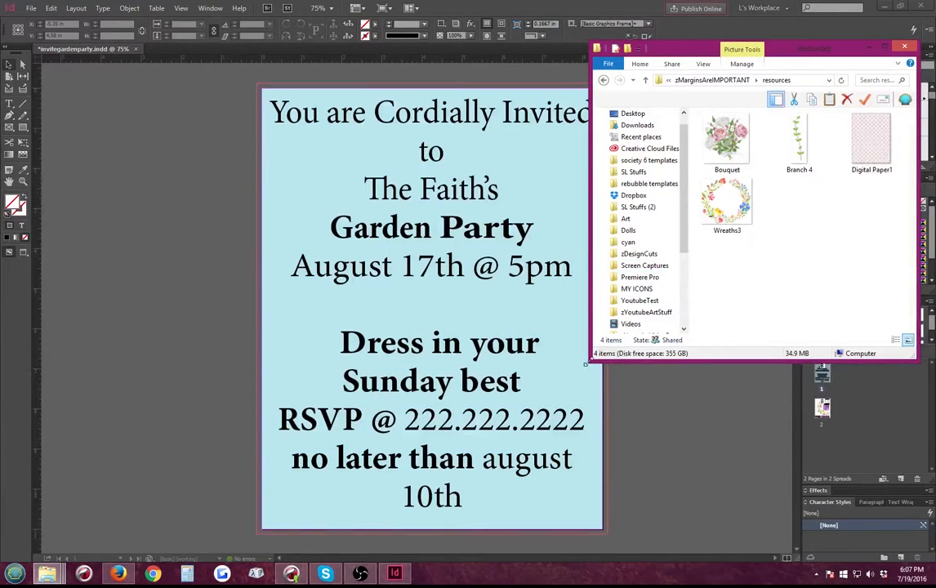
{"action": "left_click_drag", "start_coordinate": [606, 360], "coordinate": [449, 530]}
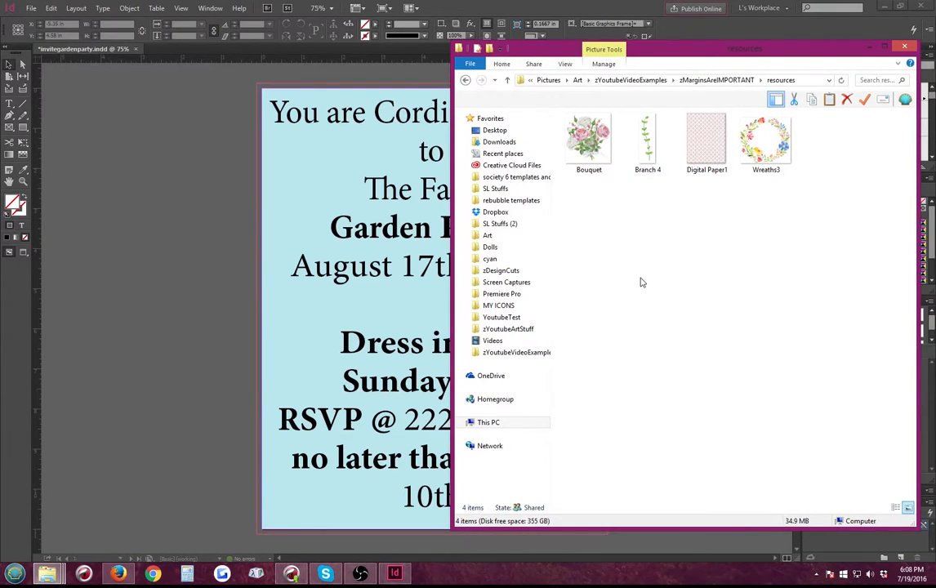
{"action": "left_click", "coordinate": [719, 145]}
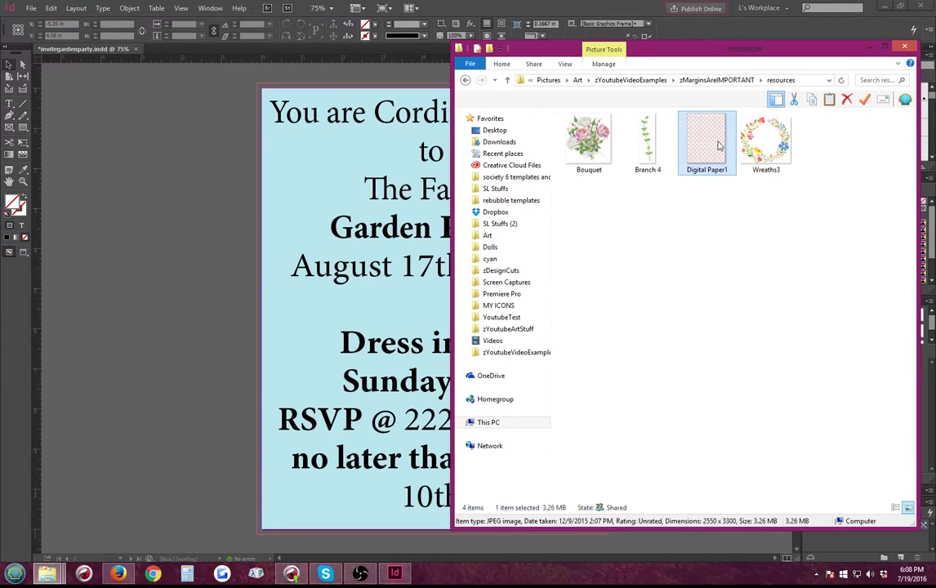
{"action": "key", "text": "Right"}
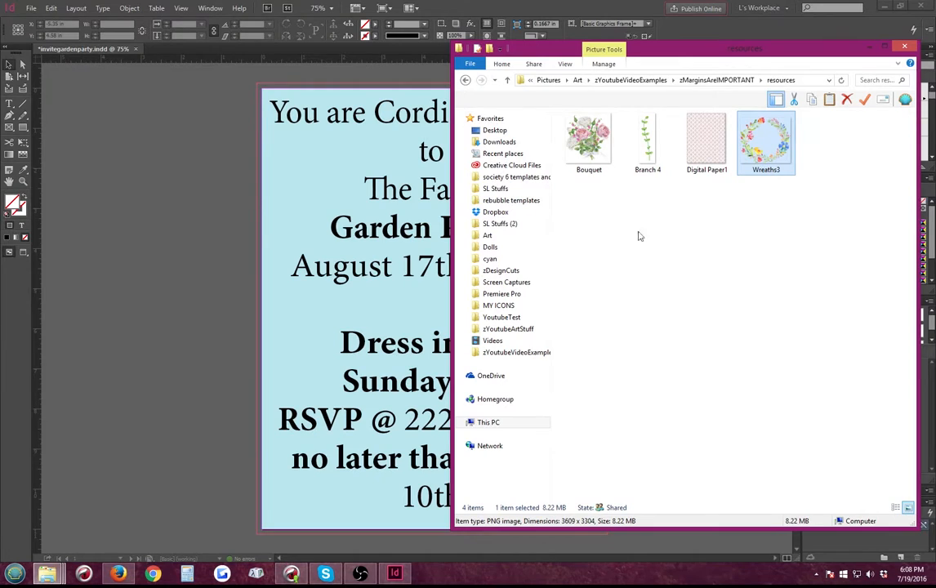
{"action": "left_click", "coordinate": [202, 206]}
Move the invitation text frame off the page onto the pasteboard and delete the light-blue background rectangle
{"action": "left_click", "coordinate": [267, 109]}
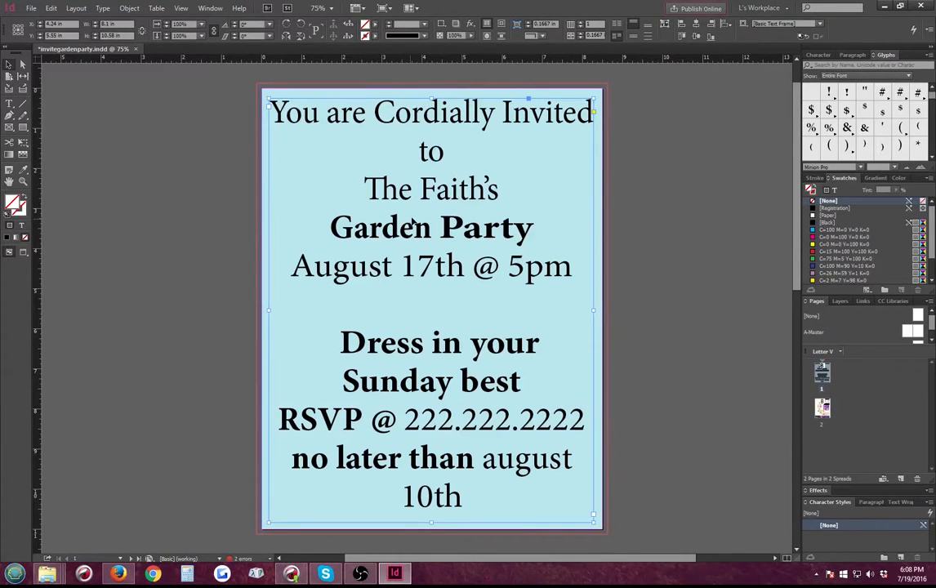
{"action": "left_click_drag", "start_coordinate": [360, 196], "coordinate": [713, 222]}
{"action": "left_click_drag", "start_coordinate": [528, 559], "coordinate": [602, 542]}
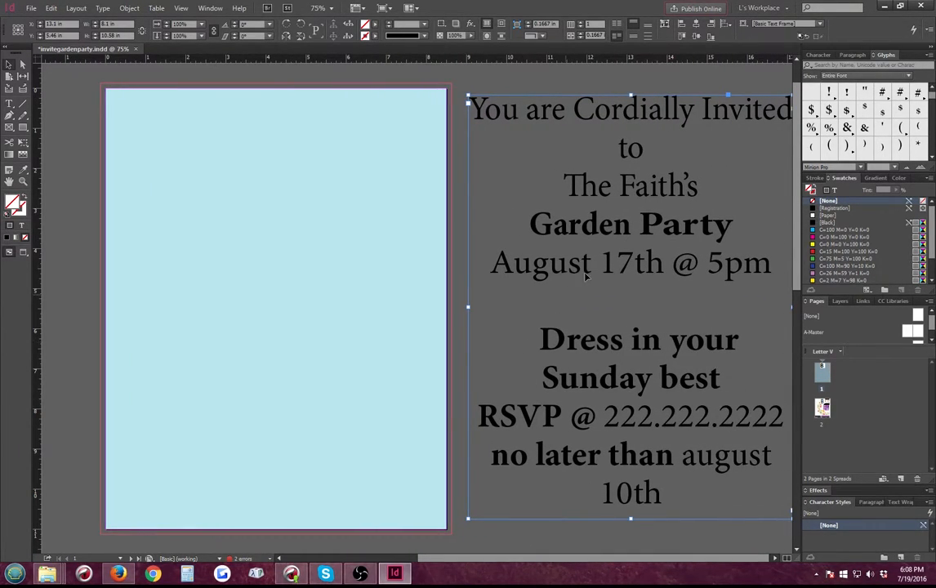
{"action": "left_click_drag", "start_coordinate": [531, 245], "coordinate": [526, 246]}
{"action": "left_click", "coordinate": [326, 274]}
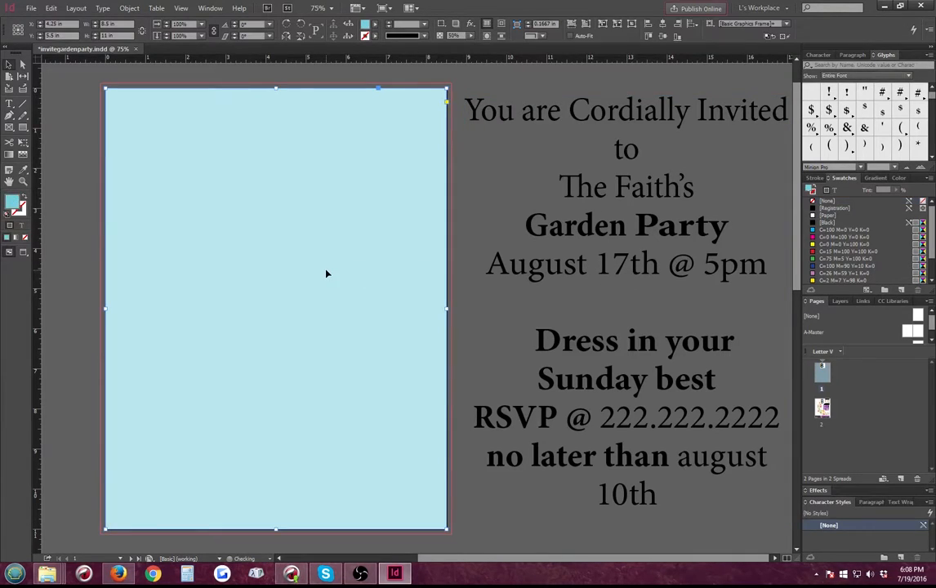
{"action": "key", "text": "Delete"}
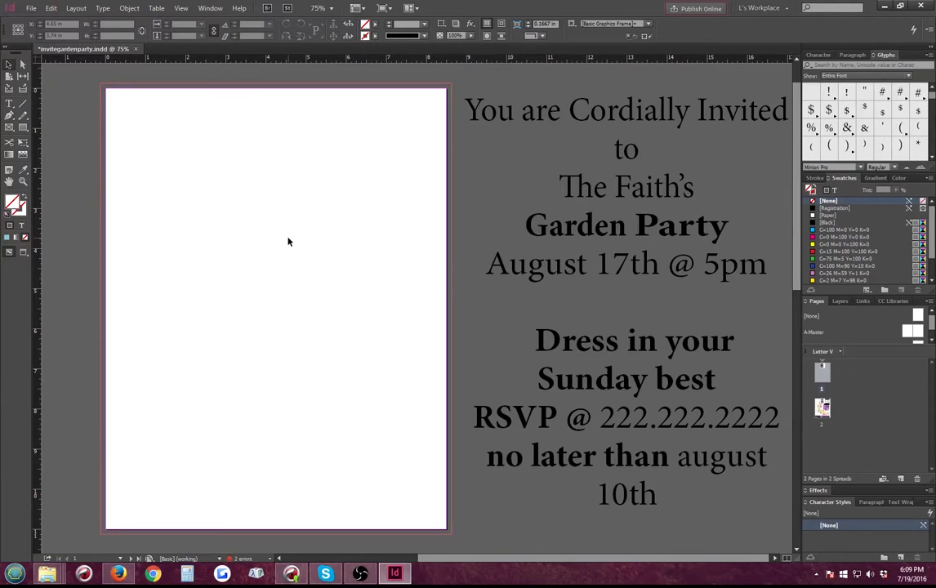
Set all four page margins to 0.5 in
{"action": "left_click", "coordinate": [31, 8]}
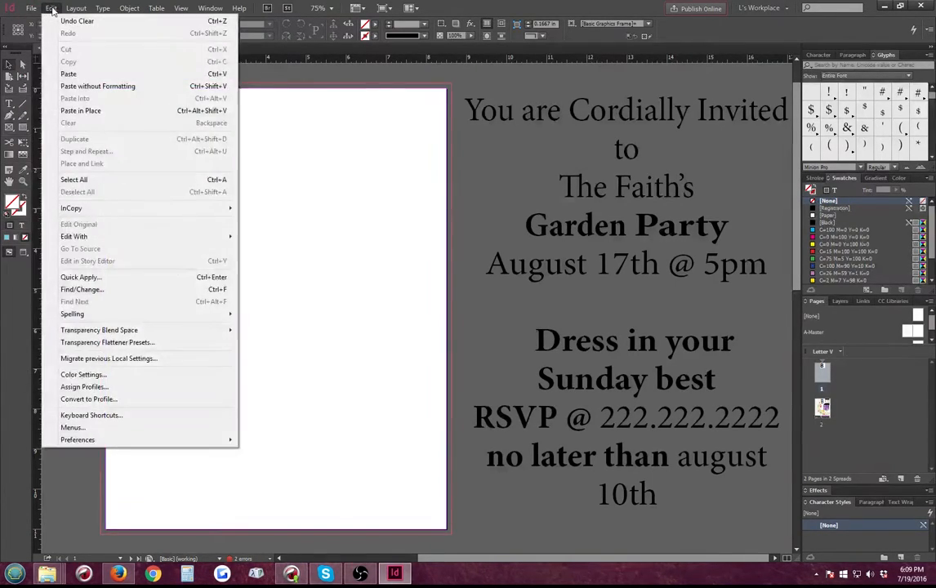
{"action": "mouse_move", "coordinate": [76, 8]}
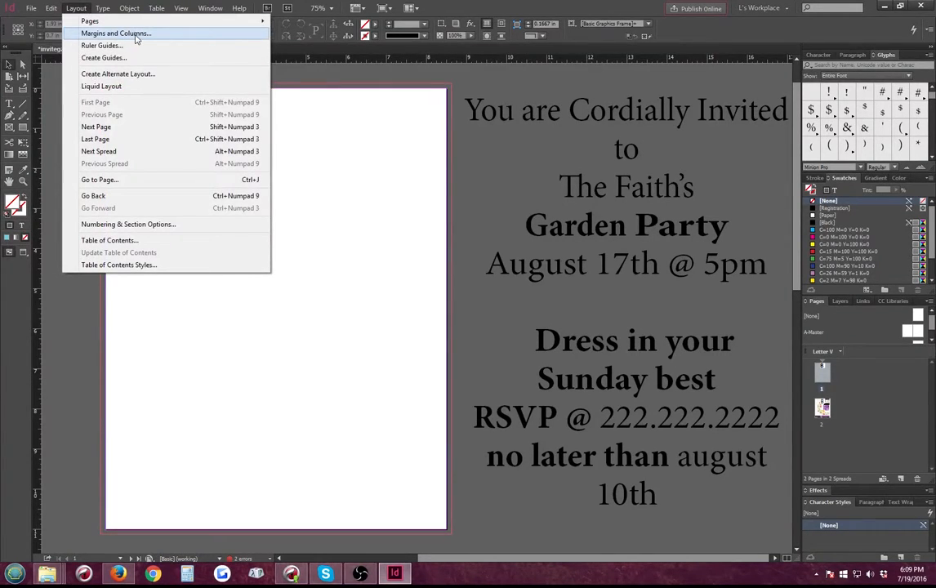
{"action": "left_click", "coordinate": [113, 35]}
{"action": "type", "text": ".50"}
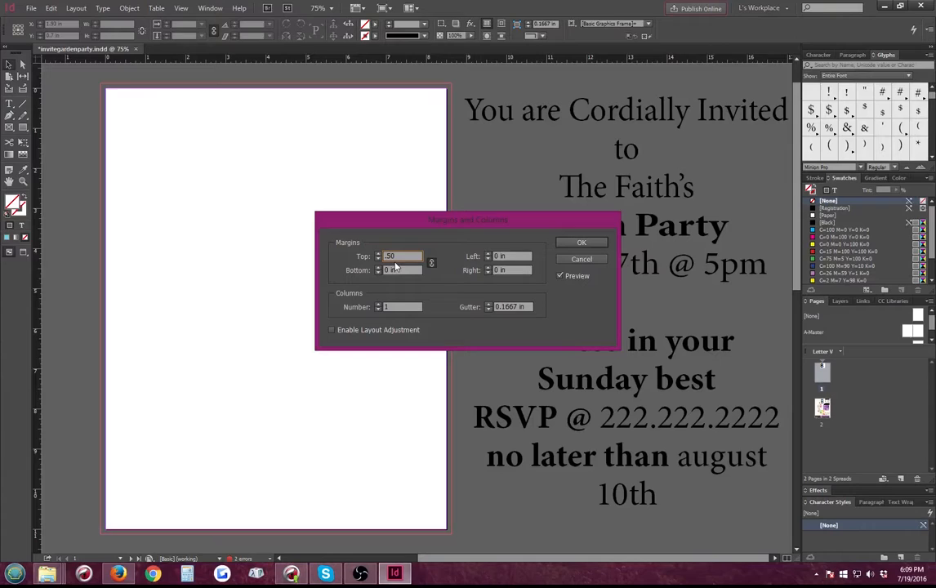
{"action": "key", "text": "Tab"}
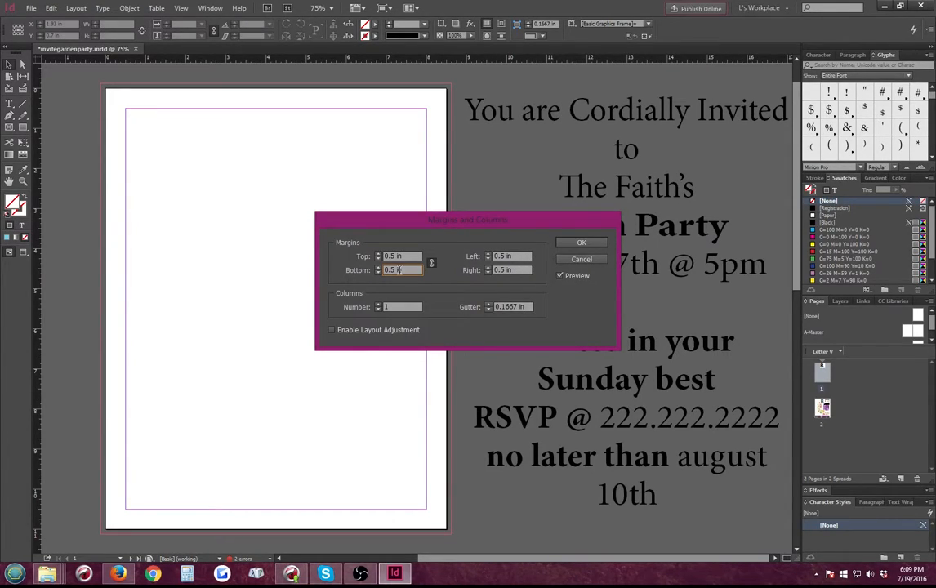
{"action": "left_click", "coordinate": [578, 242]}
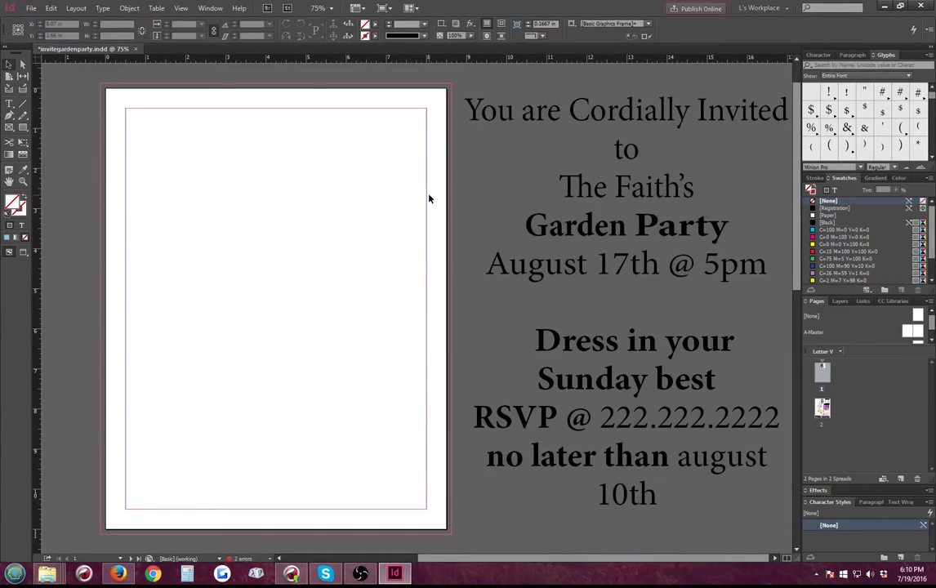
Place the Digital Paper1 image from the resources folder and align it exactly over the page
{"action": "key", "text": "ctrl+d"}
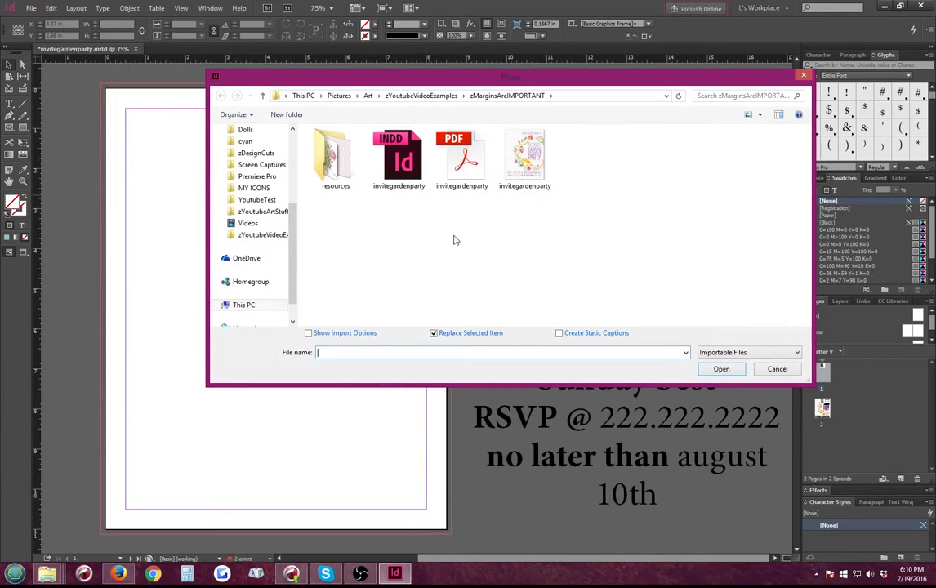
{"action": "double_click", "coordinate": [334, 163]}
{"action": "left_click", "coordinate": [460, 178]}
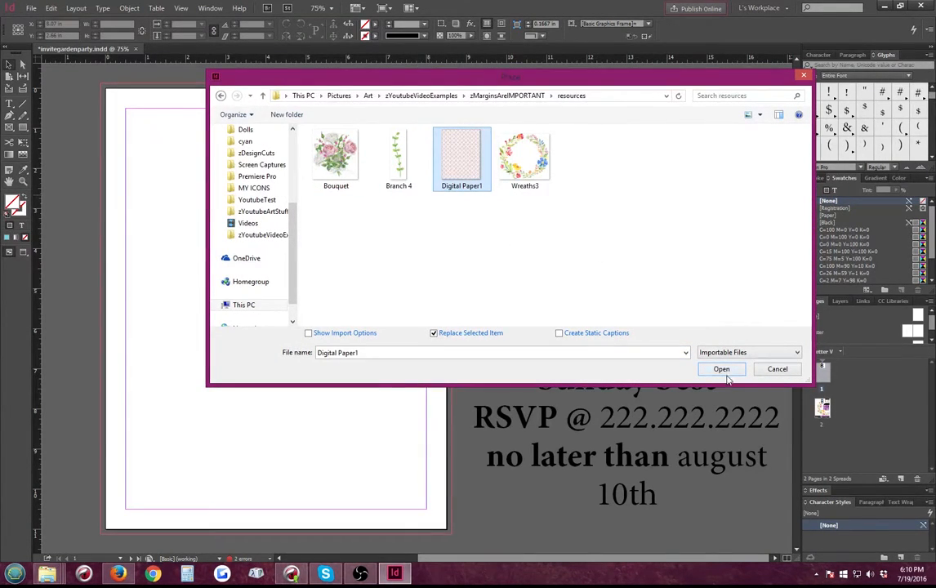
{"action": "key", "text": "Return"}
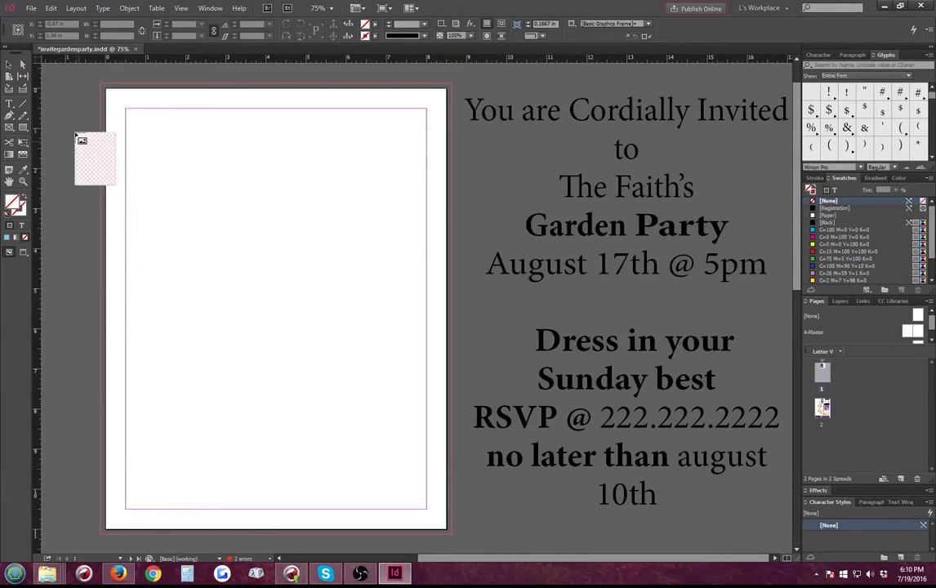
{"action": "left_click", "coordinate": [59, 80]}
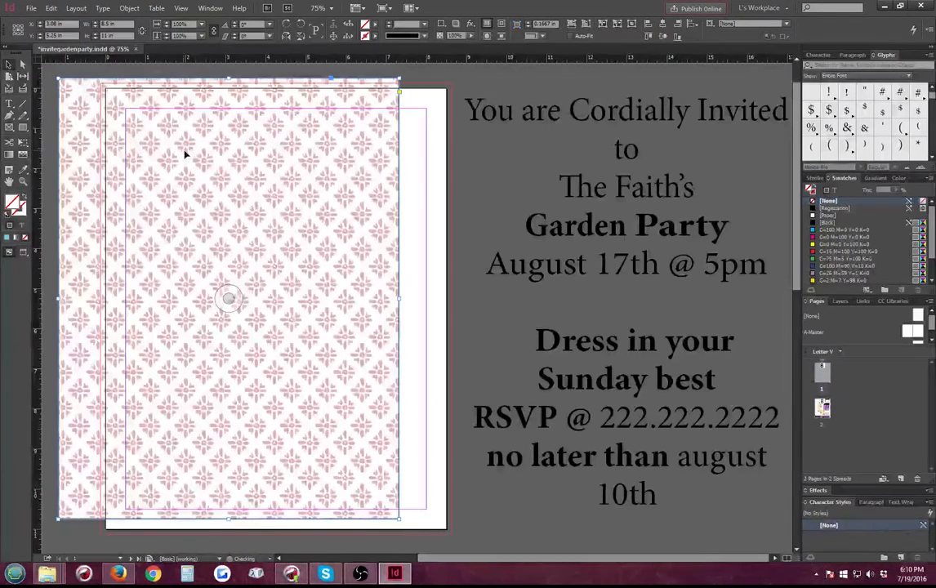
{"action": "left_click_drag", "start_coordinate": [183, 152], "coordinate": [238, 170]}
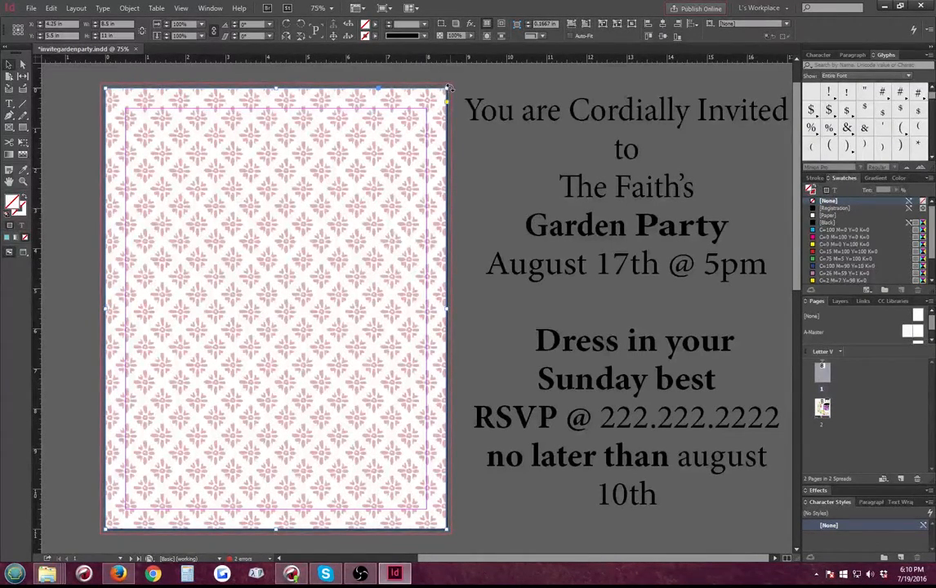
Enlarge the patterned paper's frame to the bleed guides on all sides, 8.75 in wide by 11.25 in high
{"action": "left_click_drag", "start_coordinate": [443, 93], "coordinate": [452, 82]}
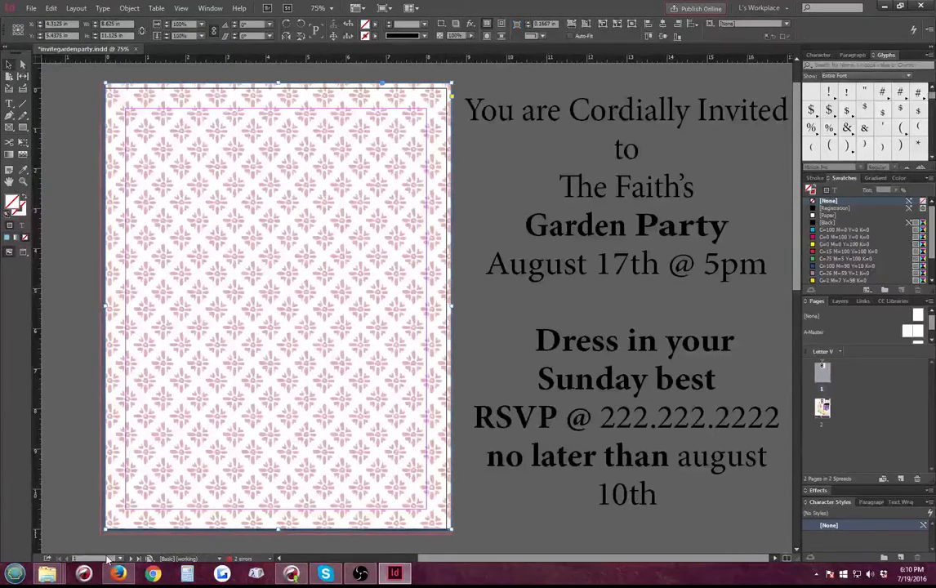
{"action": "left_click_drag", "start_coordinate": [107, 529], "coordinate": [101, 535]}
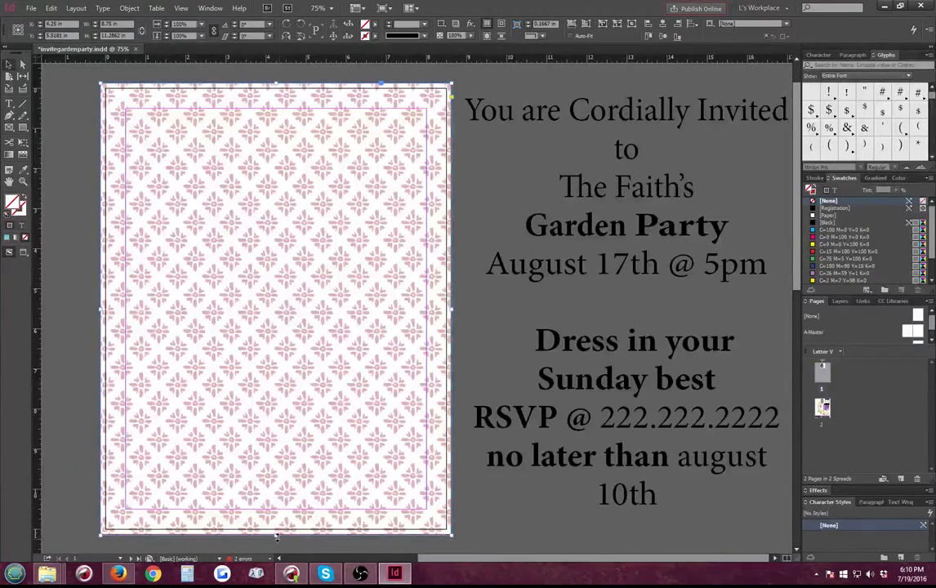
{"action": "left_click_drag", "start_coordinate": [276, 536], "coordinate": [280, 534]}
{"action": "left_click", "coordinate": [309, 553]}
{"action": "left_click", "coordinate": [400, 356]}
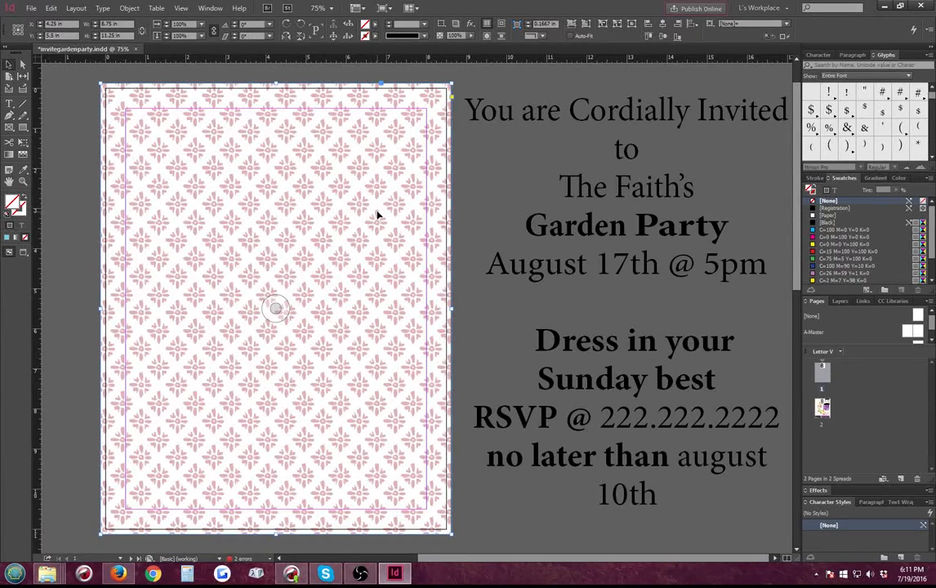
Set the patterned paper's opacity to 20% and deselect it
{"action": "left_click", "coordinate": [456, 37]}
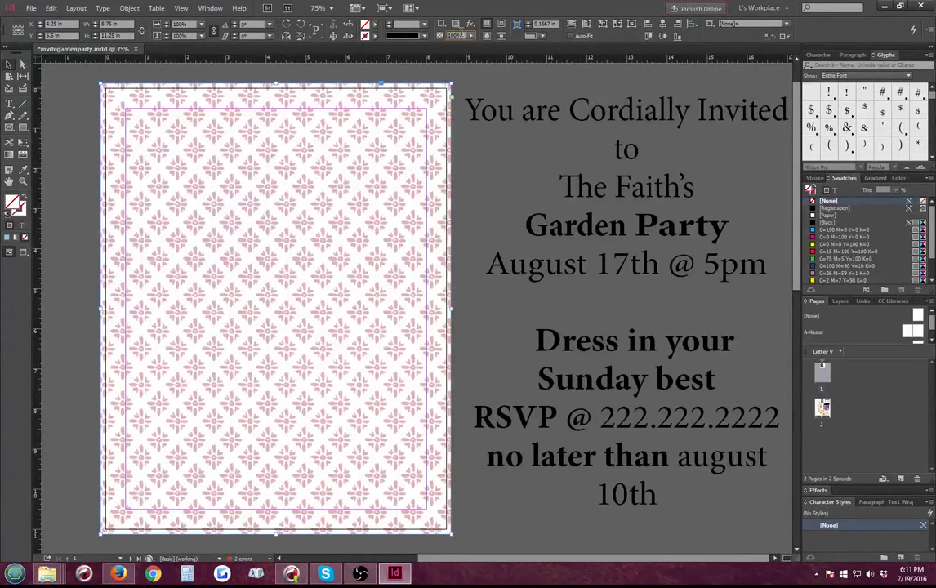
{"action": "type", "text": "20"}
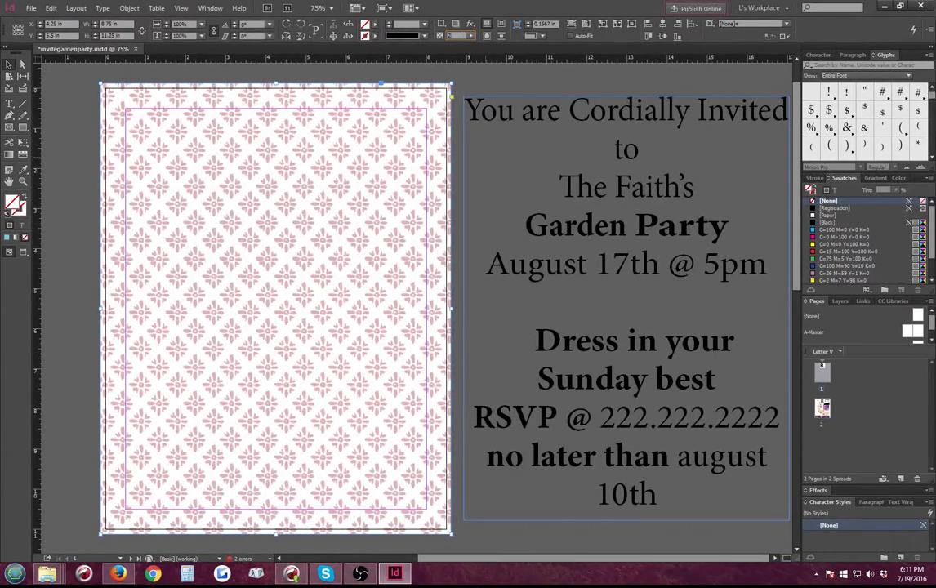
{"action": "key", "text": "Return"}
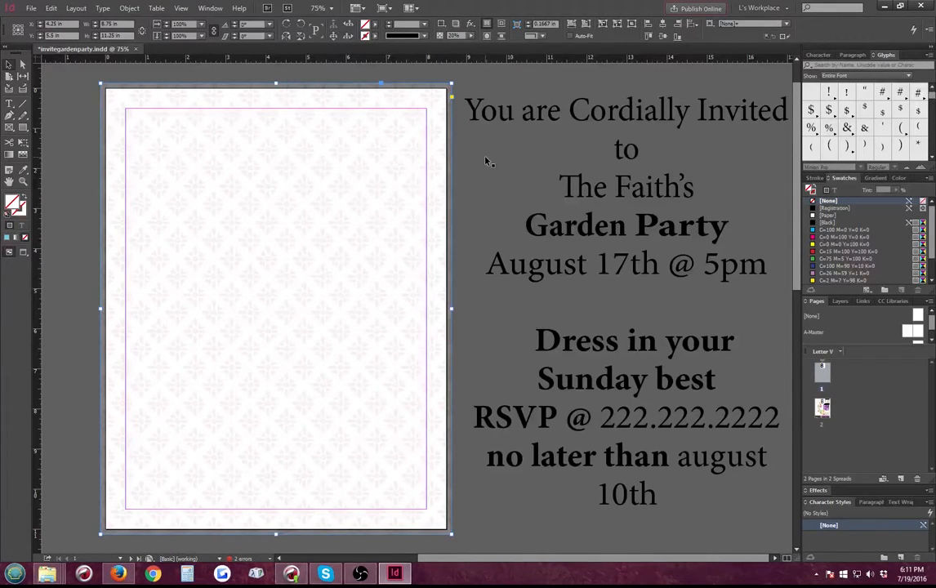
{"action": "left_click", "coordinate": [78, 346]}
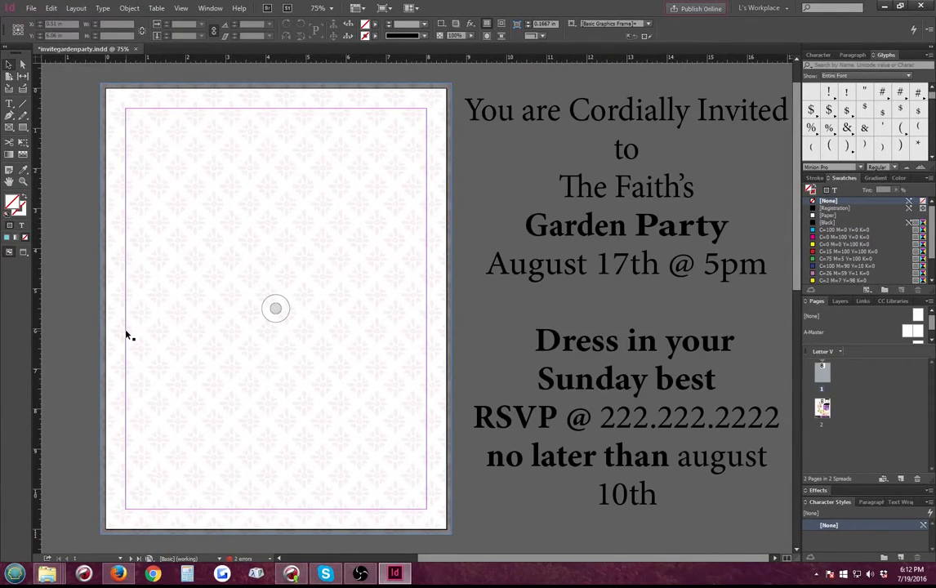
Bring up the resources folder window again to look over the Wreaths3 image, and return to the invitation document
{"action": "left_click", "coordinate": [516, 159]}
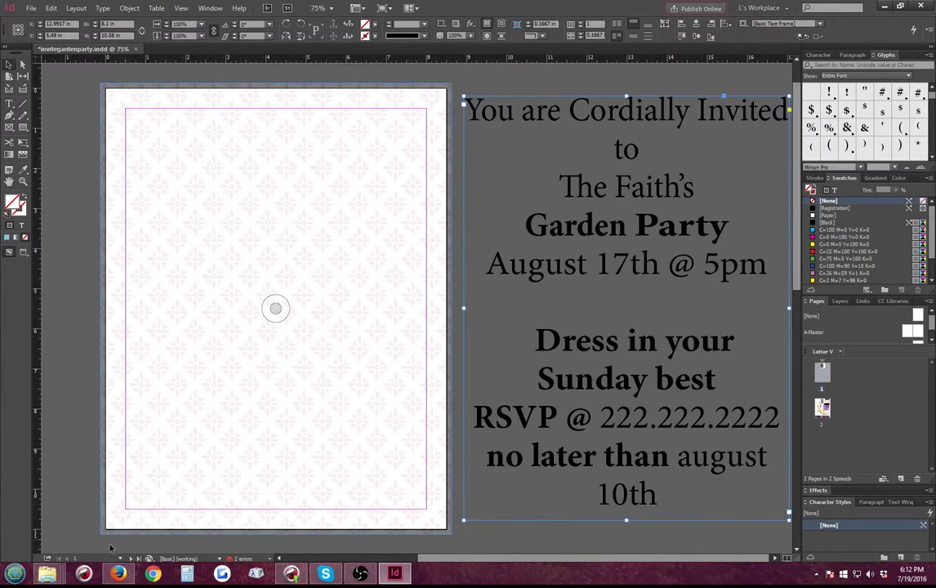
{"action": "left_click", "coordinate": [60, 579]}
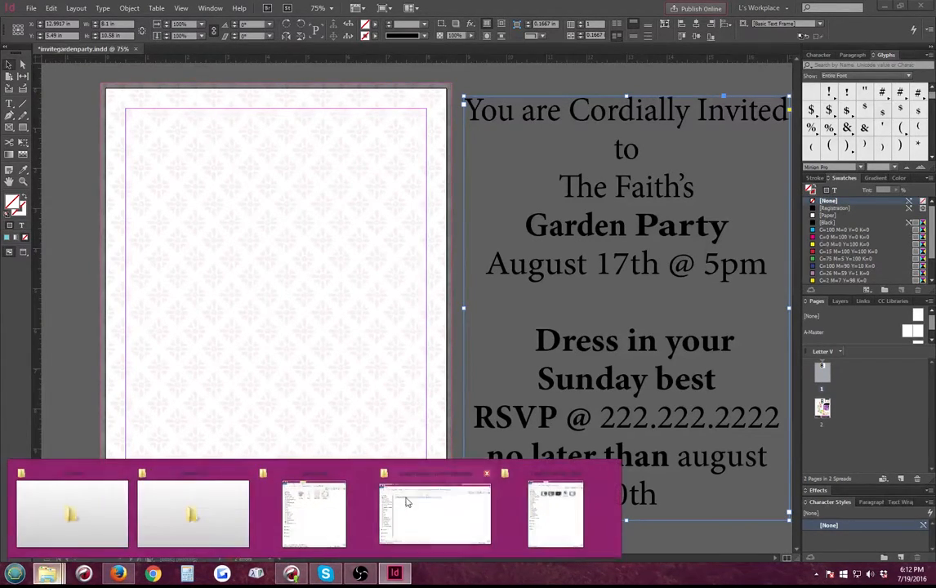
{"action": "left_click", "coordinate": [353, 504]}
{"action": "left_click", "coordinate": [683, 257]}
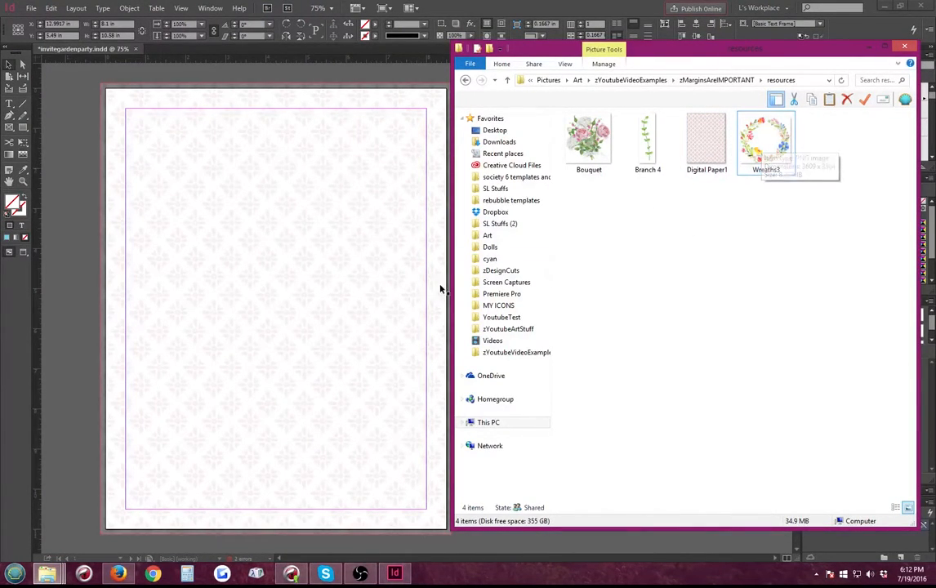
{"action": "left_click", "coordinate": [81, 327]}
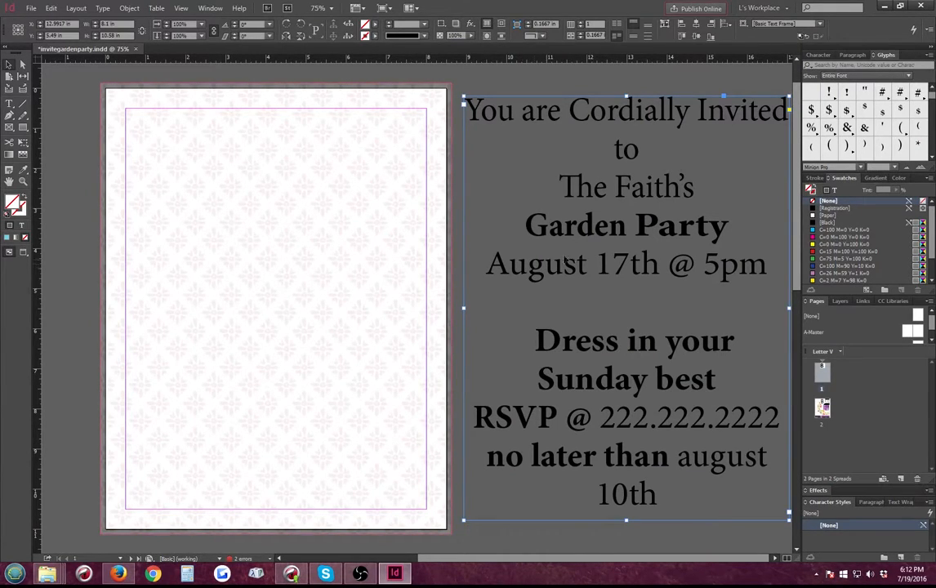
Move the invitation text frame back onto the page and stack it above the Digital Paper1 image
{"action": "left_click_drag", "start_coordinate": [613, 253], "coordinate": [267, 253]}
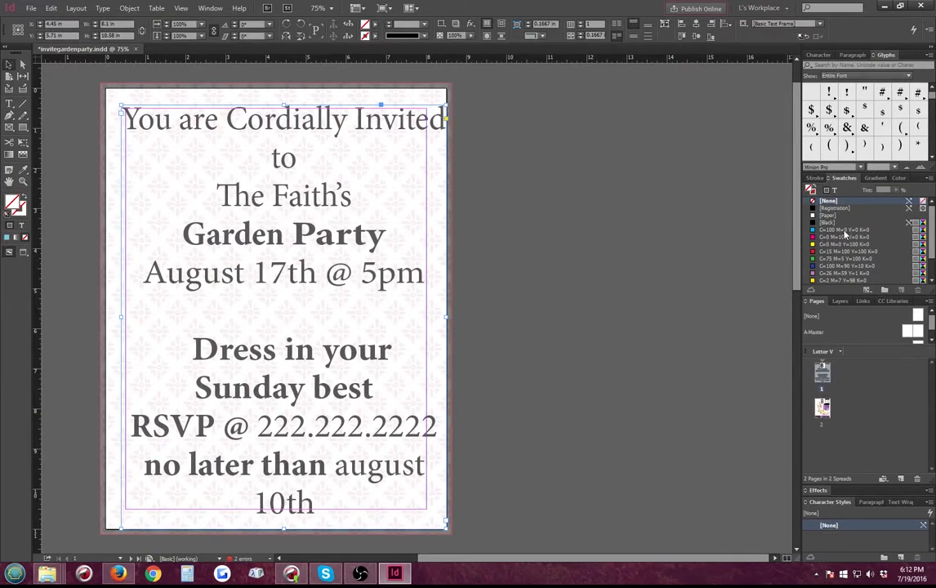
{"action": "left_click", "coordinate": [840, 301]}
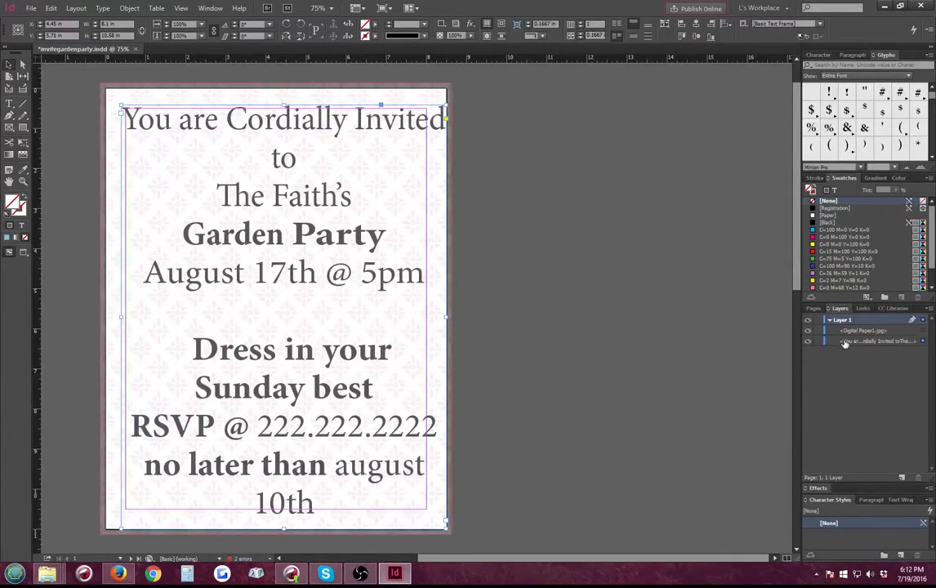
{"action": "left_click_drag", "start_coordinate": [855, 330], "coordinate": [850, 343]}
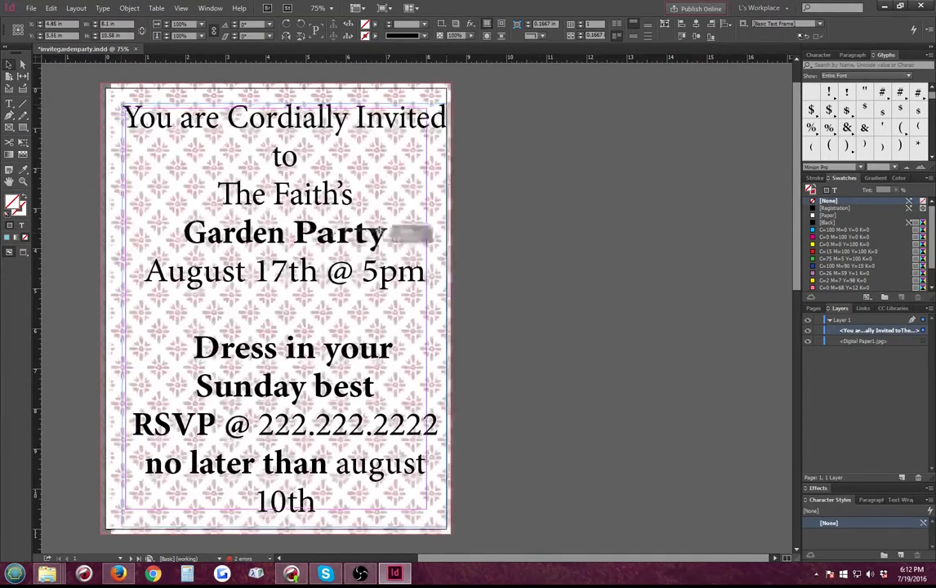
Shift the invitation text frame slightly toward the page's right edge and lock the Digital Paper1 image
{"action": "mouse_move", "coordinate": [315, 239]}
{"action": "left_mouse_down"}
{"action": "mouse_move", "coordinate": [539, 234]}
{"action": "mouse_move", "coordinate": [543, 181]}
{"action": "mouse_move", "coordinate": [429, 241]}
{"action": "mouse_move", "coordinate": [331, 217]}
{"action": "mouse_move", "coordinate": [313, 226]}
{"action": "left_mouse_up"}
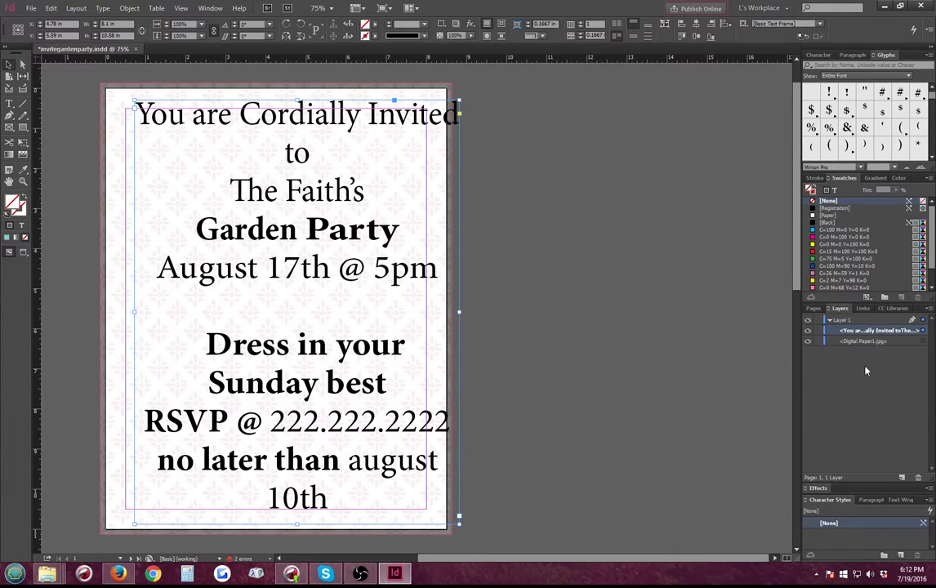
{"action": "left_click", "coordinate": [817, 343]}
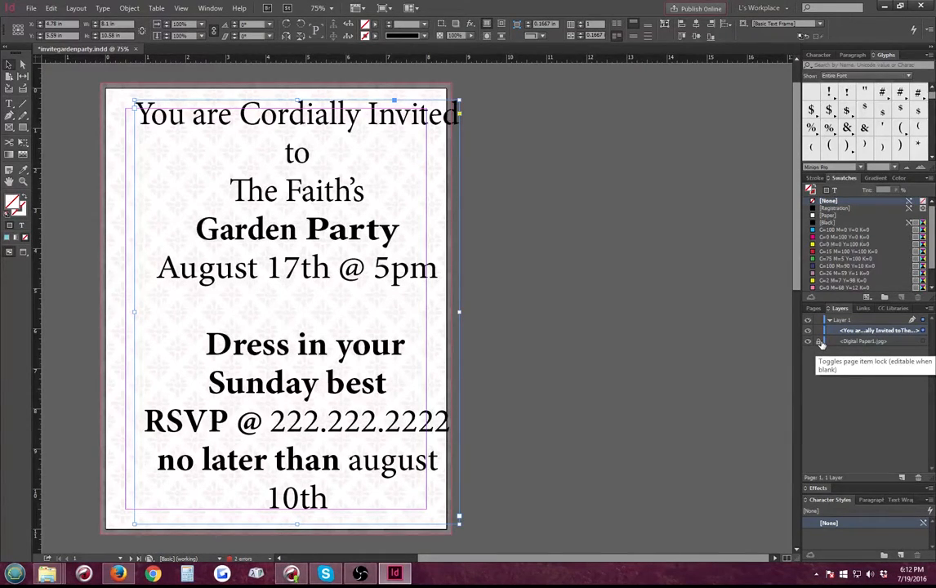
Move the invitation text frame completely off the page onto the pasteboard beside the page's right edge
{"action": "left_click", "coordinate": [580, 335]}
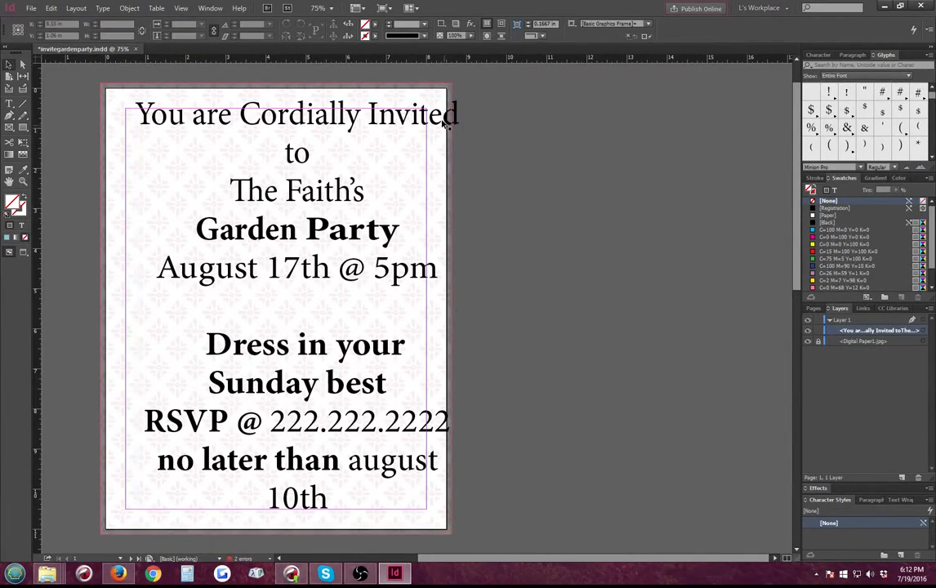
{"action": "left_click_drag", "start_coordinate": [178, 167], "coordinate": [290, 187]}
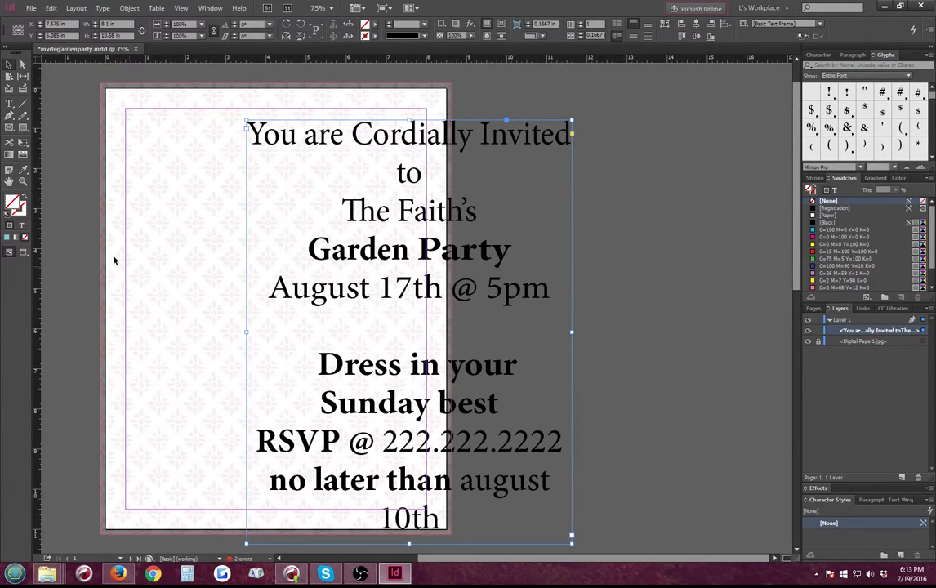
{"action": "left_click_drag", "start_coordinate": [99, 249], "coordinate": [388, 421]}
{"action": "left_click", "coordinate": [199, 247]}
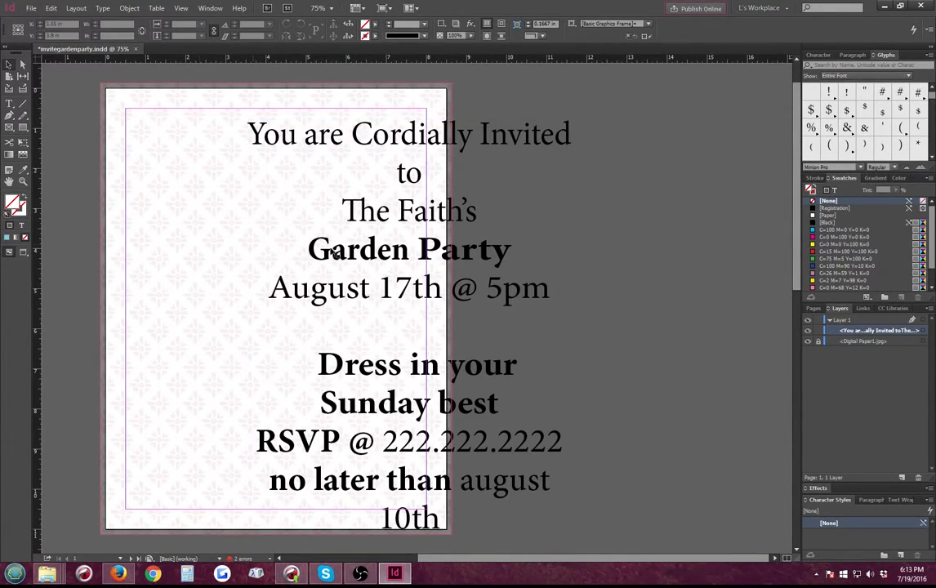
{"action": "left_click_drag", "start_coordinate": [379, 245], "coordinate": [587, 225]}
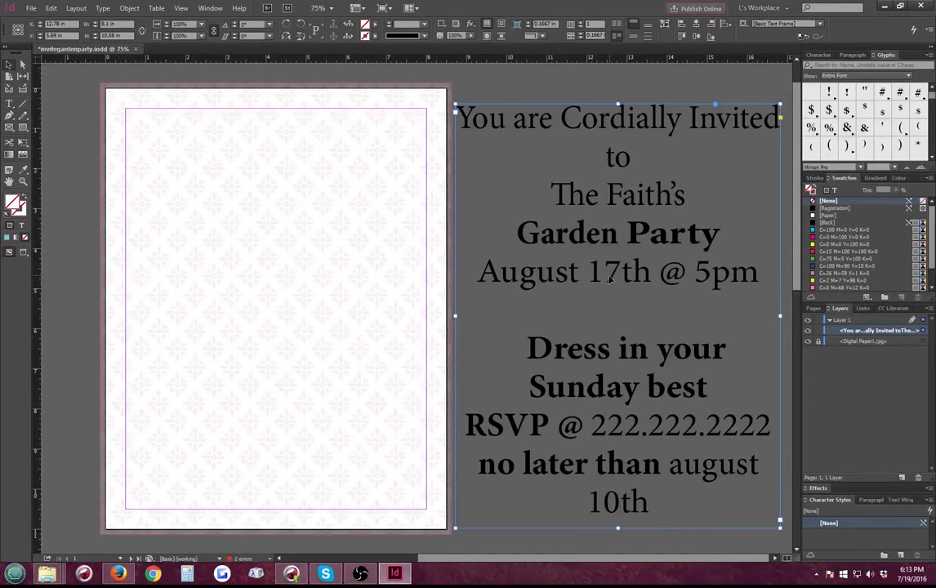
Change the font of all the invitation text to The Hand, chosen from the favorite fonts
{"action": "double_click", "coordinate": [614, 272]}
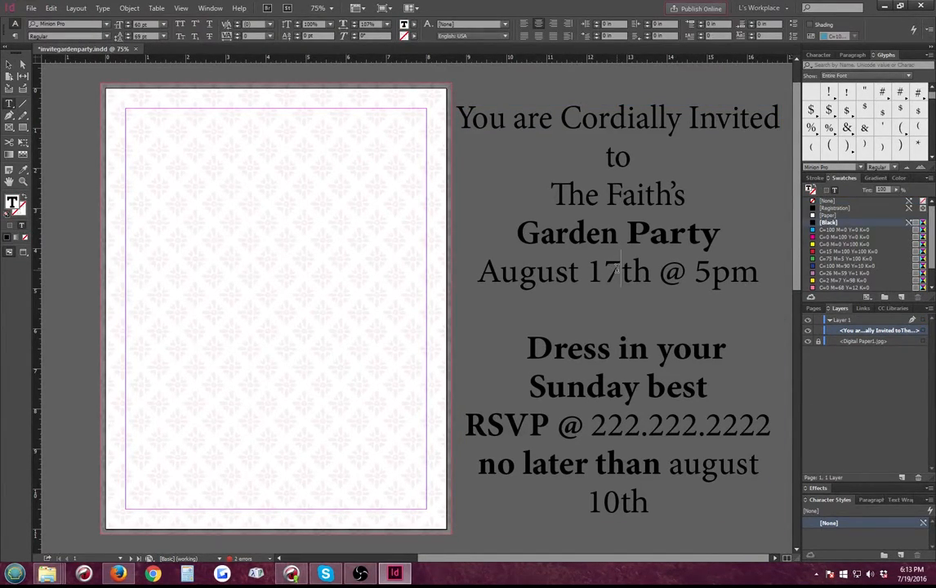
{"action": "key", "text": "ctrl+a"}
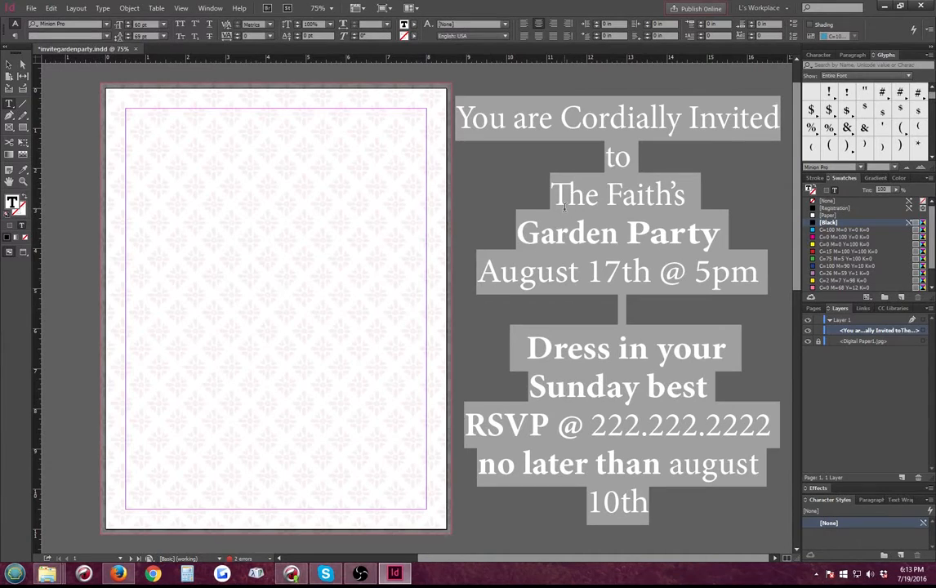
{"action": "left_click", "coordinate": [106, 25]}
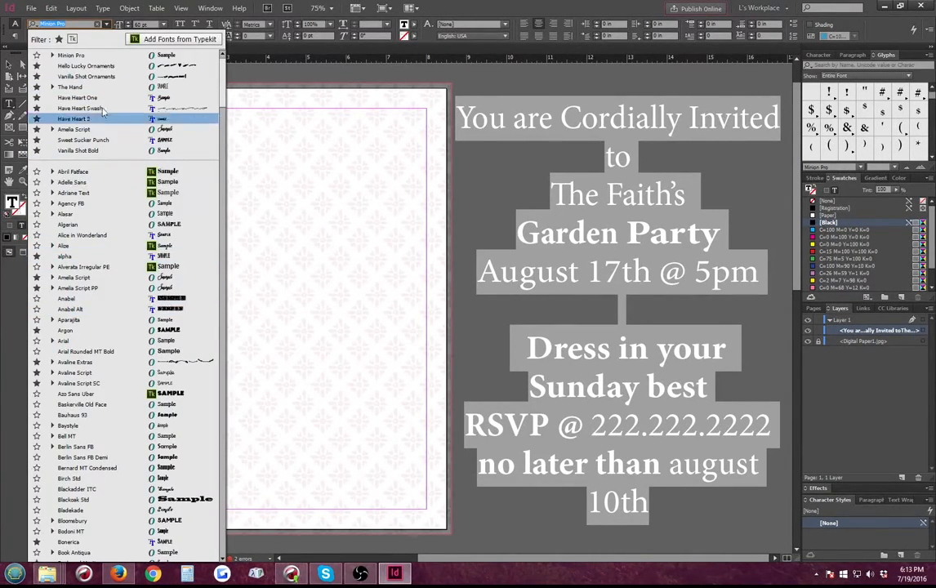
{"action": "left_click", "coordinate": [58, 39]}
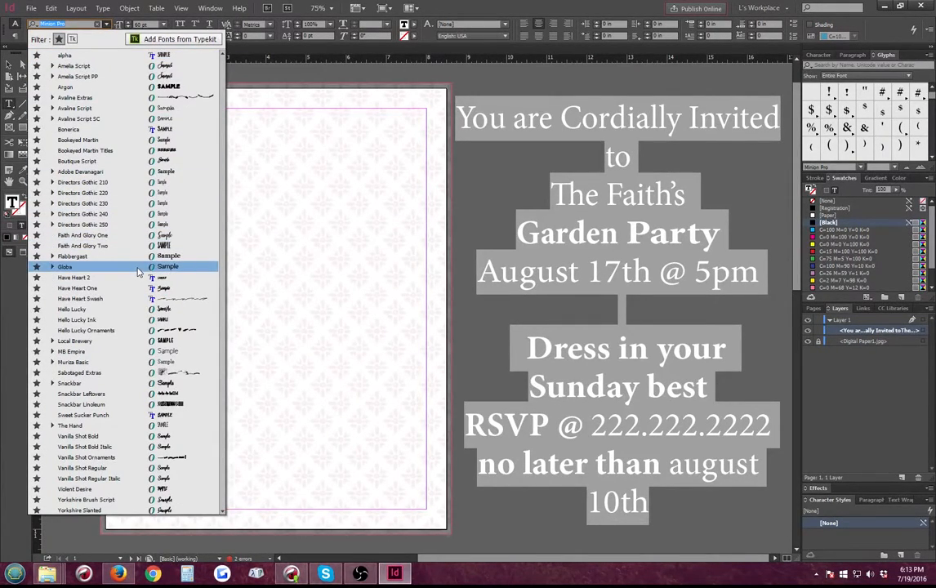
{"action": "left_click", "coordinate": [131, 425]}
{"action": "left_click", "coordinate": [656, 260]}
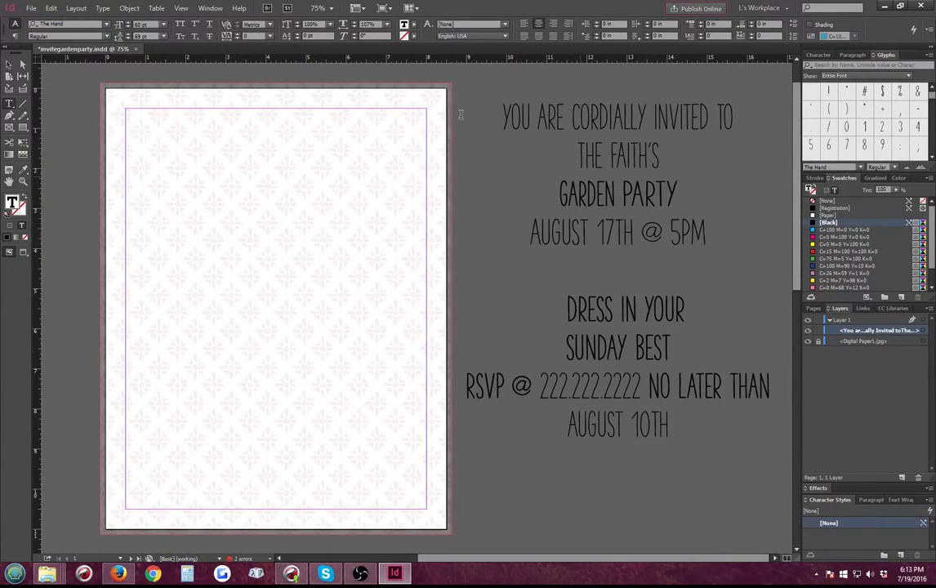
Copy the line "You are Cordially Invited to" into a new text frame about 7.2 by 1.4 in at the page's top margin
{"action": "left_click", "coordinate": [9, 65]}
{"action": "left_click_drag", "start_coordinate": [636, 151], "coordinate": [627, 161]}
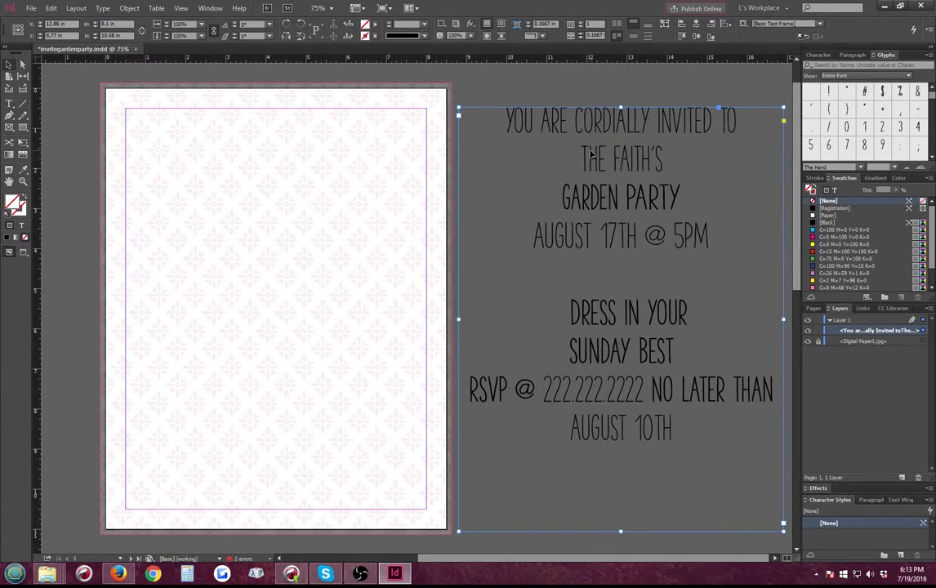
{"action": "key", "text": "t"}
{"action": "left_click_drag", "start_coordinate": [739, 121], "coordinate": [455, 123]}
{"action": "key", "text": "ctrl+c"}
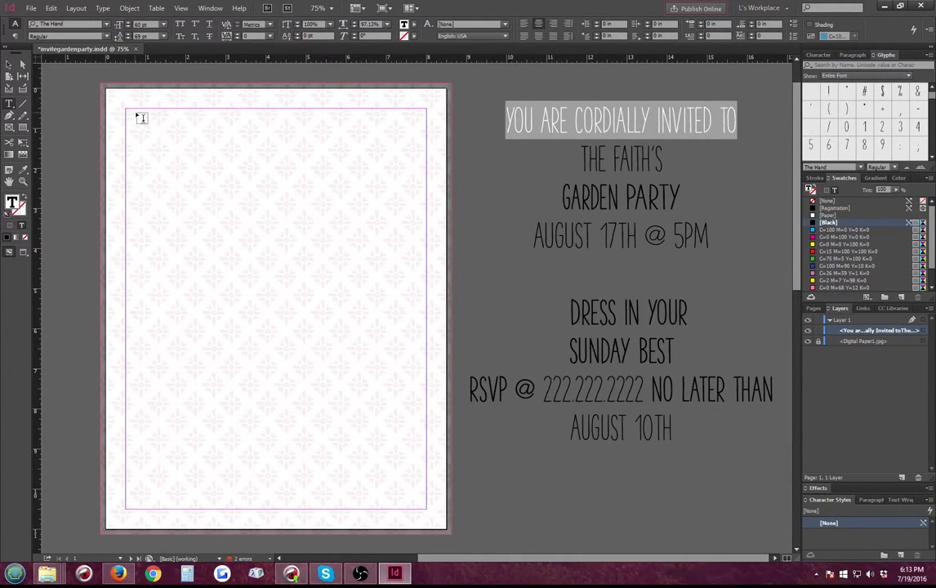
{"action": "left_click_drag", "start_coordinate": [136, 109], "coordinate": [429, 160]}
{"action": "key", "text": "ctrl+v"}
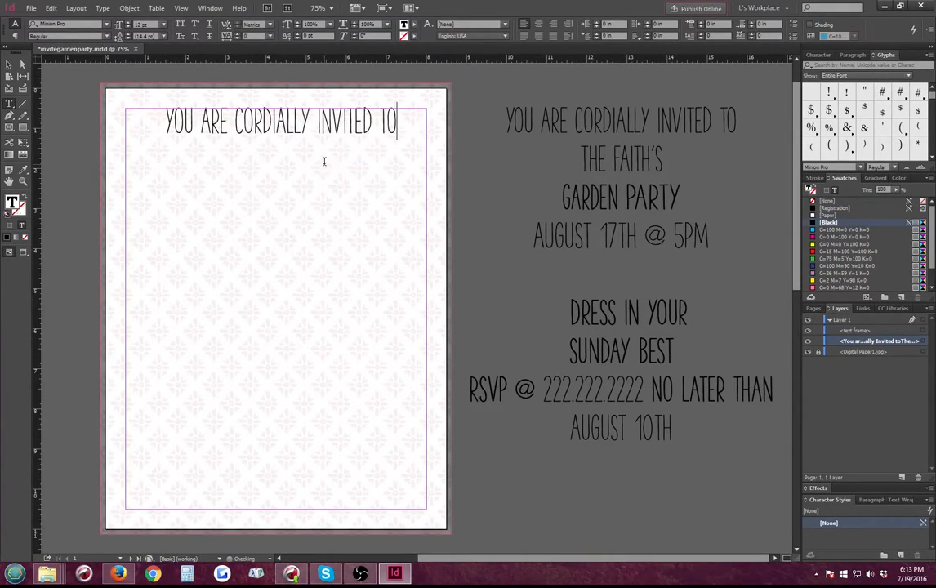
Widen the new heading frame to 7.5 in so its left edge meets the left margin guide
{"action": "left_click_drag", "start_coordinate": [178, 145], "coordinate": [126, 110]}
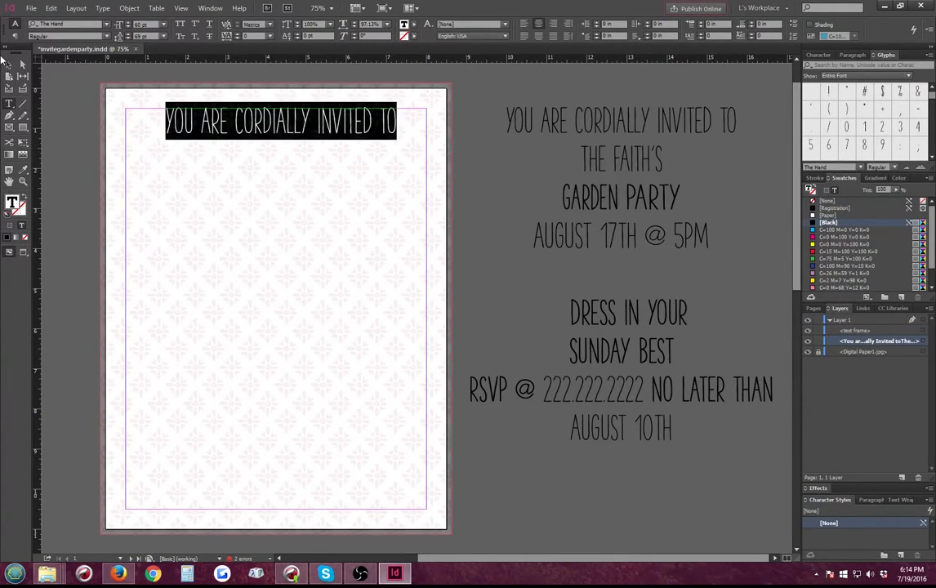
{"action": "left_click", "coordinate": [8, 63]}
{"action": "left_click", "coordinate": [66, 122]}
{"action": "left_click", "coordinate": [157, 121]}
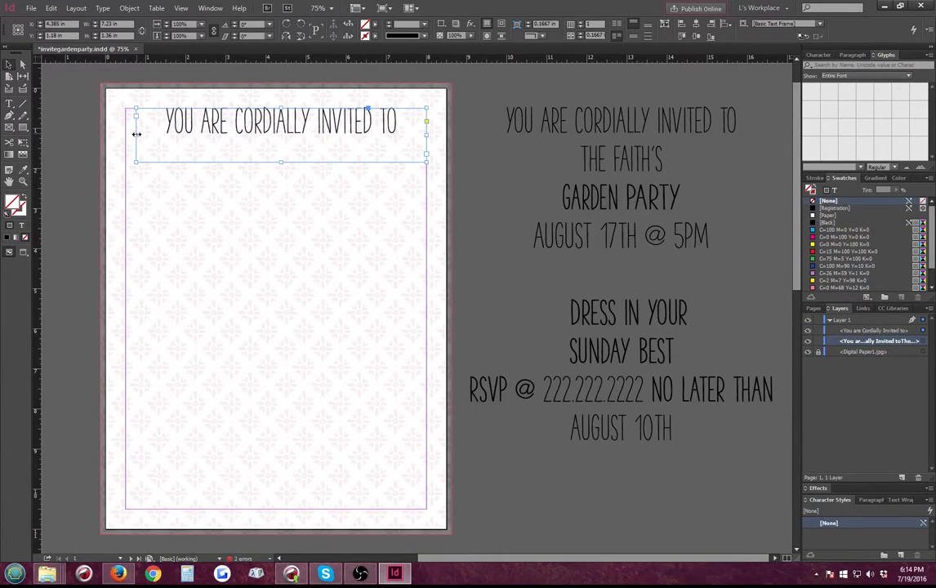
{"action": "left_click_drag", "start_coordinate": [135, 134], "coordinate": [125, 136]}
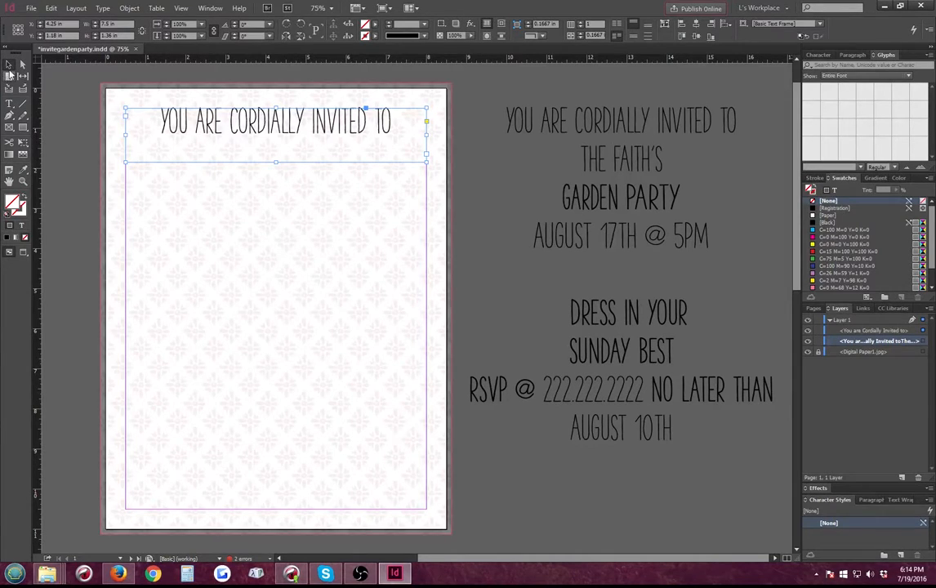
Left-align the "You are Cordially Invited to" heading and set its font style to Bold
{"action": "left_click", "coordinate": [9, 103]}
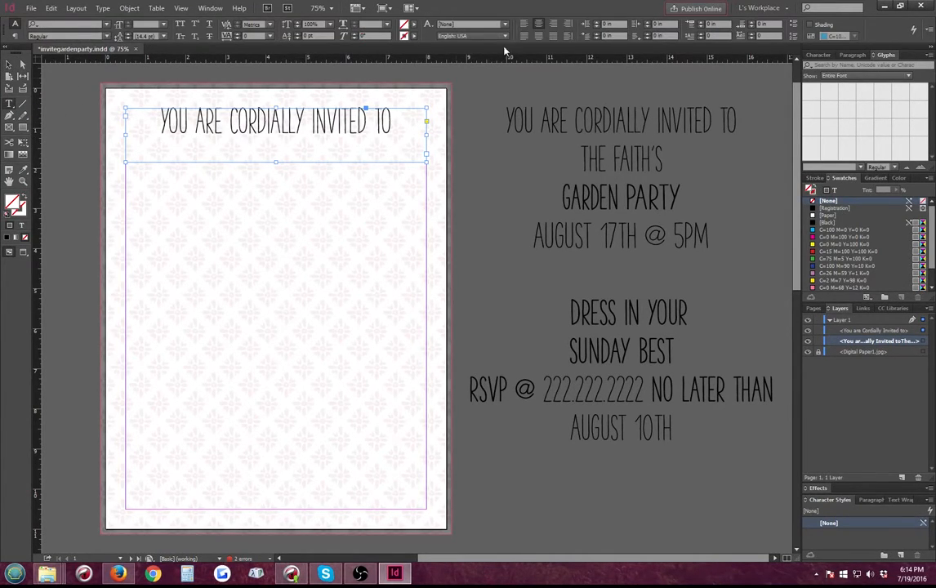
{"action": "left_click", "coordinate": [524, 25]}
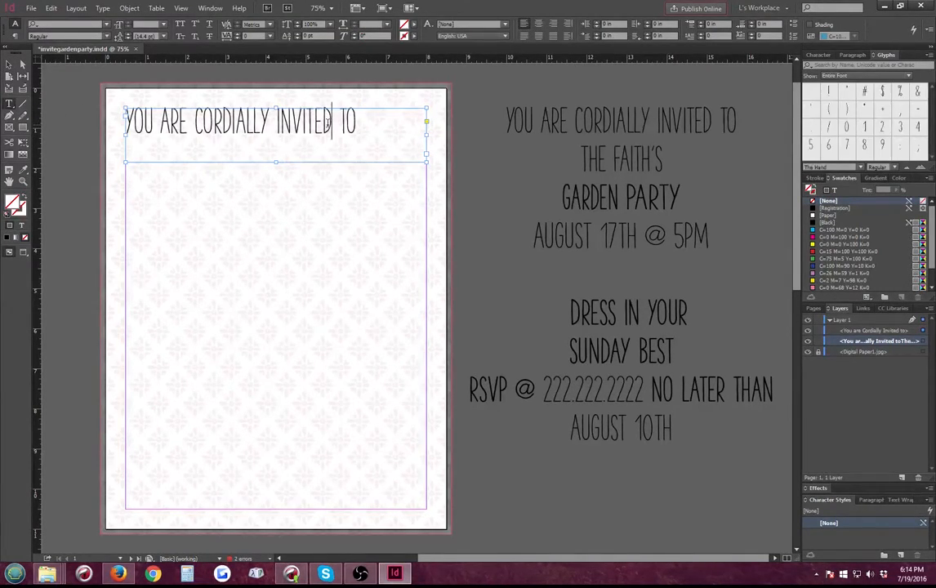
{"action": "left_click_drag", "start_coordinate": [360, 122], "coordinate": [94, 83]}
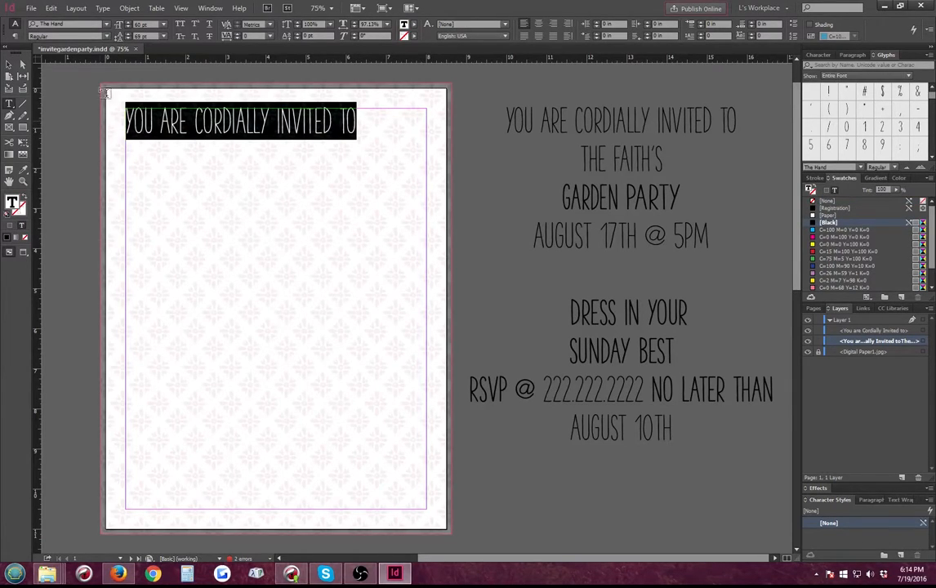
{"action": "left_click", "coordinate": [93, 36]}
{"action": "left_click", "coordinate": [87, 71]}
{"action": "left_click", "coordinate": [355, 129]}
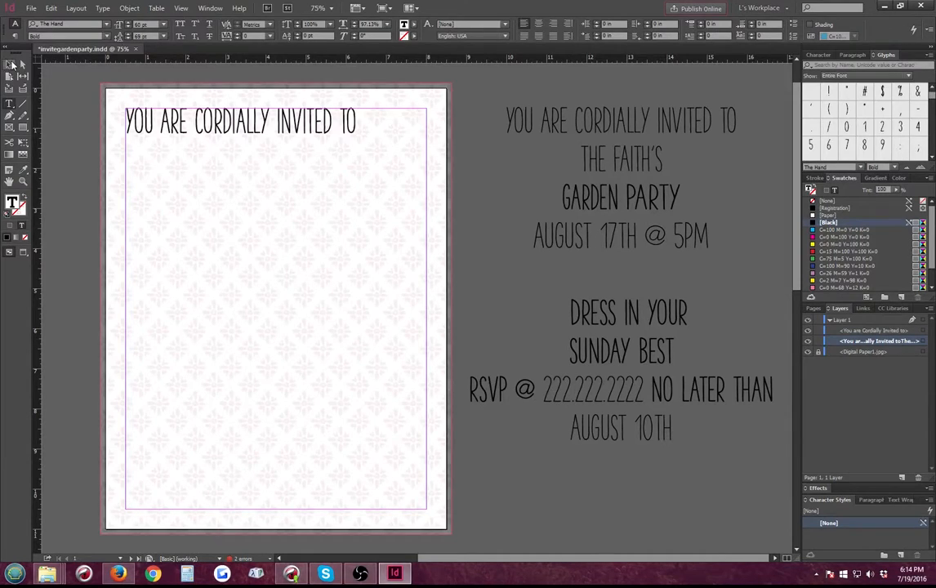
Delete the "You are Cordially Invited to" line from the text frame on the pasteboard
{"action": "left_click", "coordinate": [8, 63]}
{"action": "double_click", "coordinate": [545, 120]}
{"action": "left_click_drag", "start_coordinate": [507, 120], "coordinate": [744, 107]}
{"action": "key", "text": "BackSpace"}
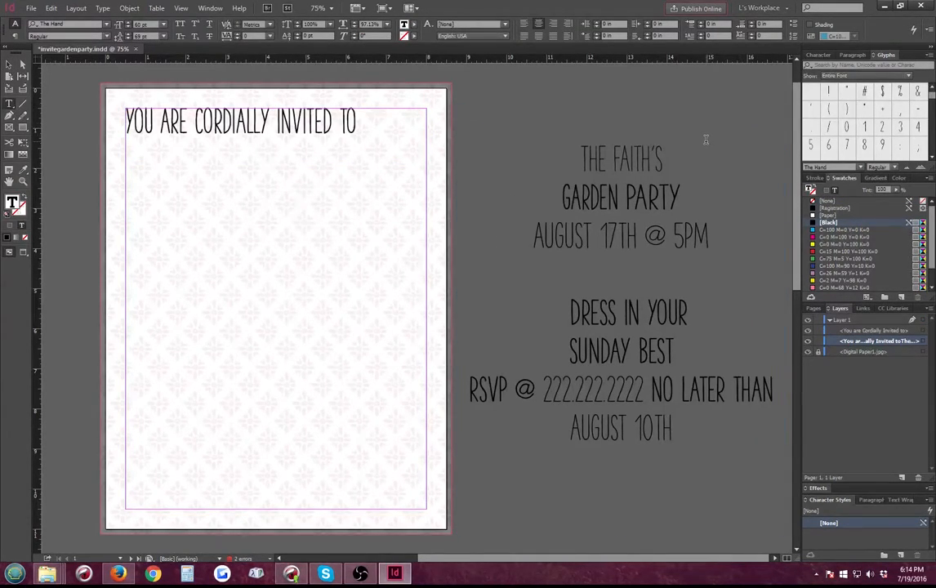
{"action": "left_click", "coordinate": [8, 63]}
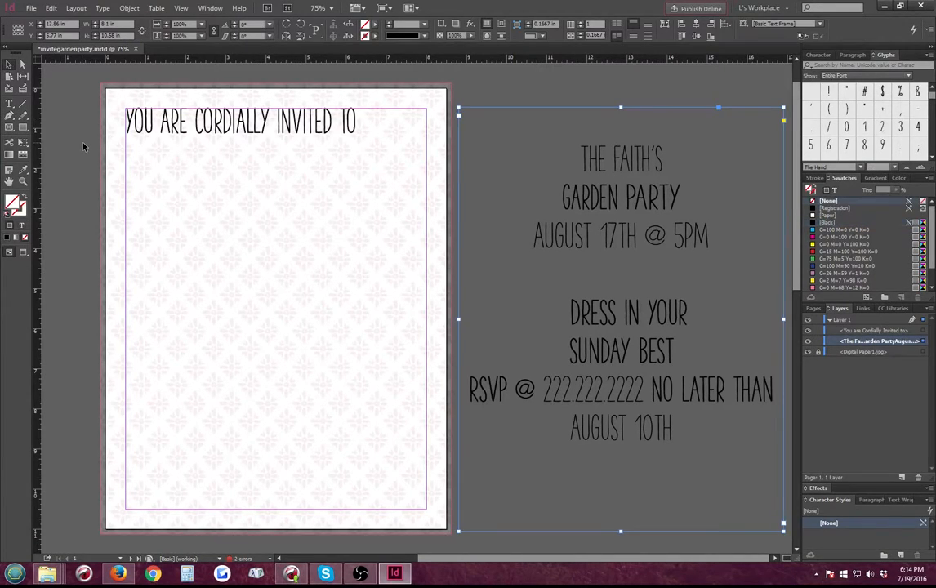
Place the Wreaths3 image in the document and move it up so it surrounds the page area
{"action": "left_click", "coordinate": [83, 146]}
{"action": "key", "text": "ctrl+d"}
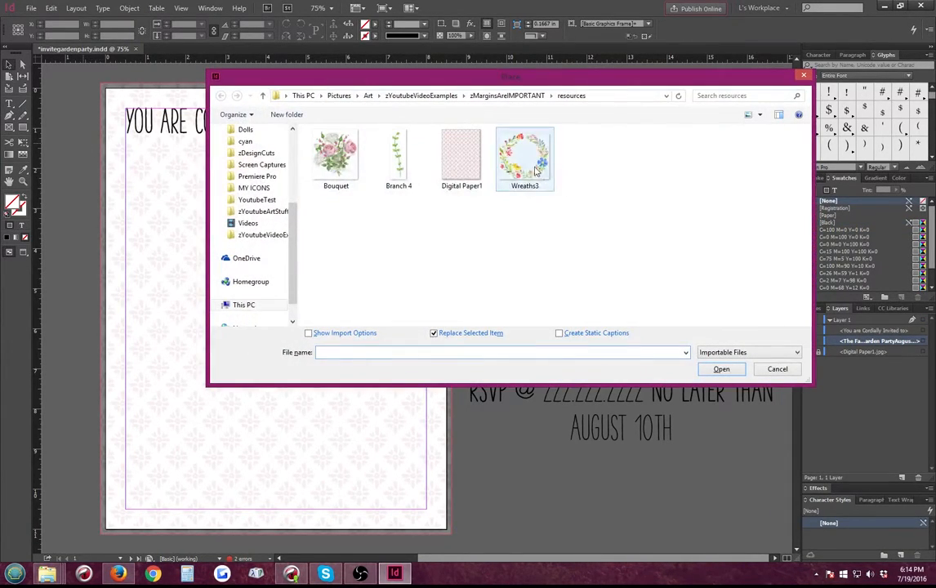
{"action": "left_click", "coordinate": [60, 175]}
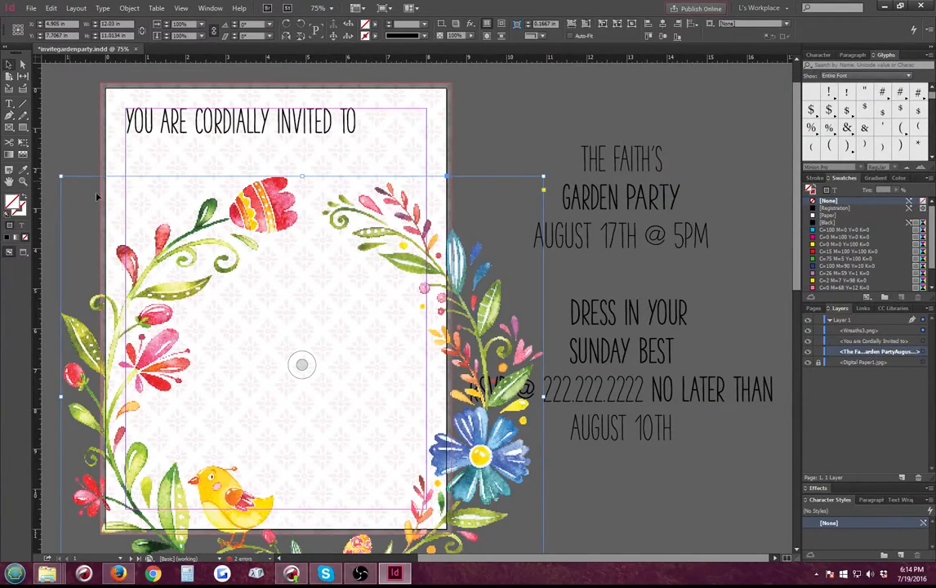
{"action": "left_click_drag", "start_coordinate": [238, 237], "coordinate": [209, 149]}
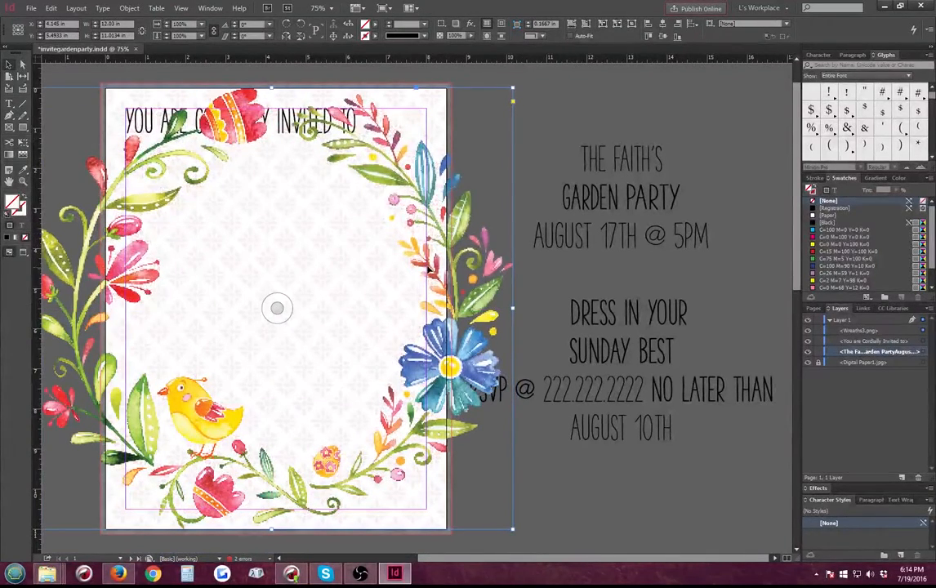
Shift the wreath so its left half hangs off the page's left side, and flip it horizontally
{"action": "key", "text": "ctrl+minus"}
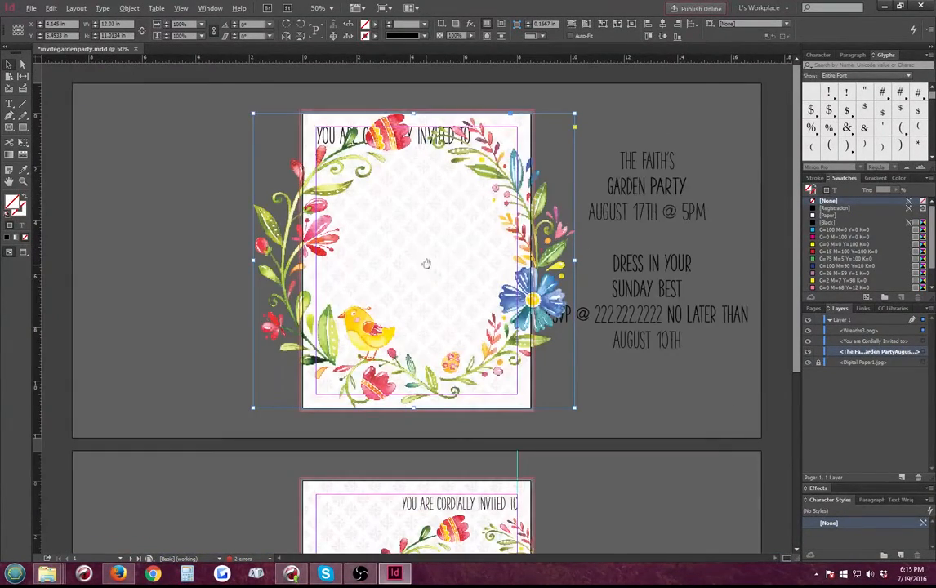
{"action": "left_click_drag", "start_coordinate": [529, 240], "coordinate": [473, 273]}
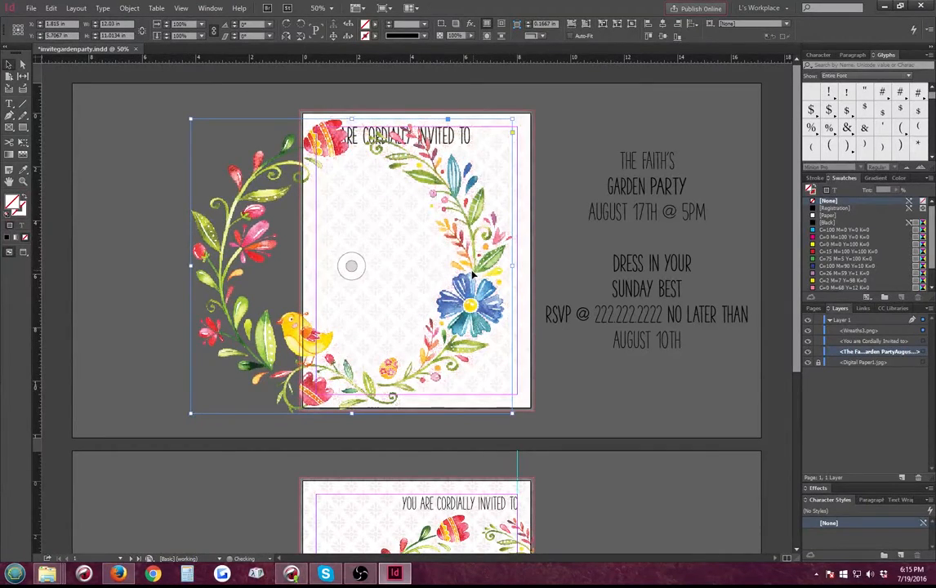
{"action": "right_click", "coordinate": [477, 300]}
{"action": "mouse_move", "coordinate": [498, 298]}
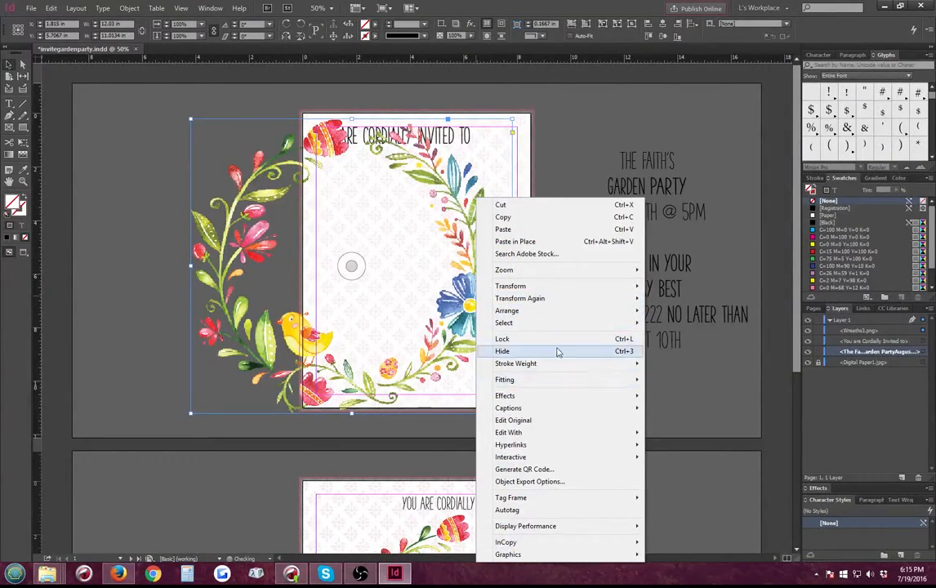
{"action": "mouse_move", "coordinate": [576, 315]}
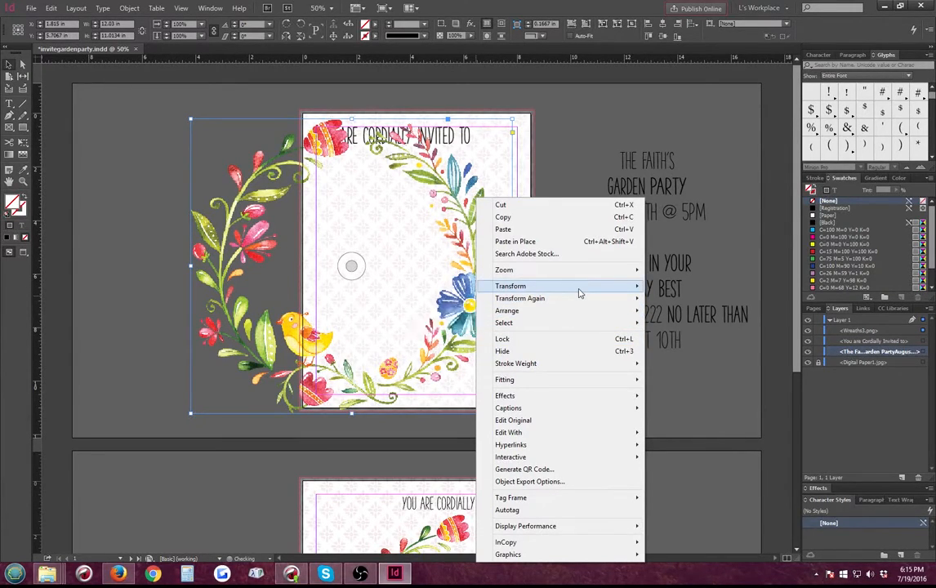
{"action": "mouse_move", "coordinate": [536, 290]}
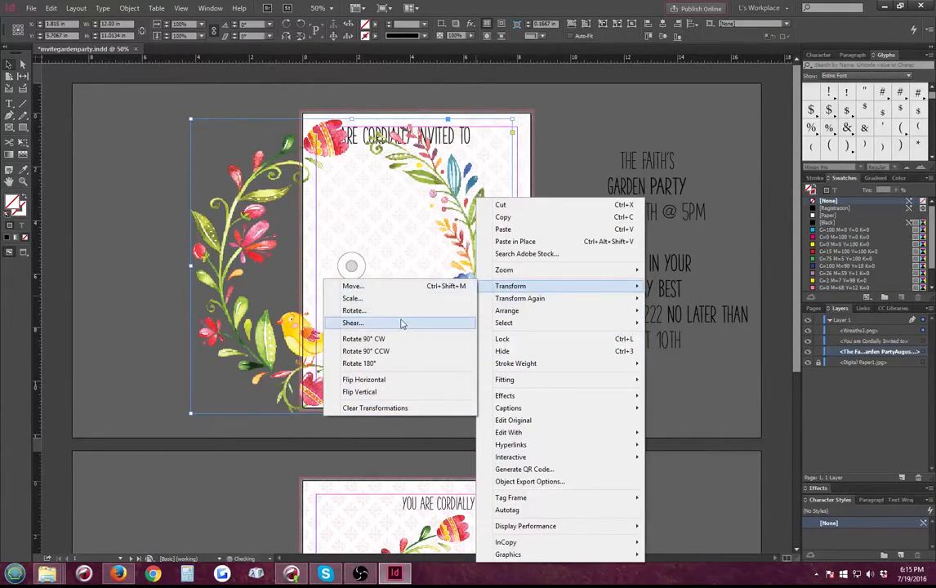
{"action": "left_click", "coordinate": [413, 379]}
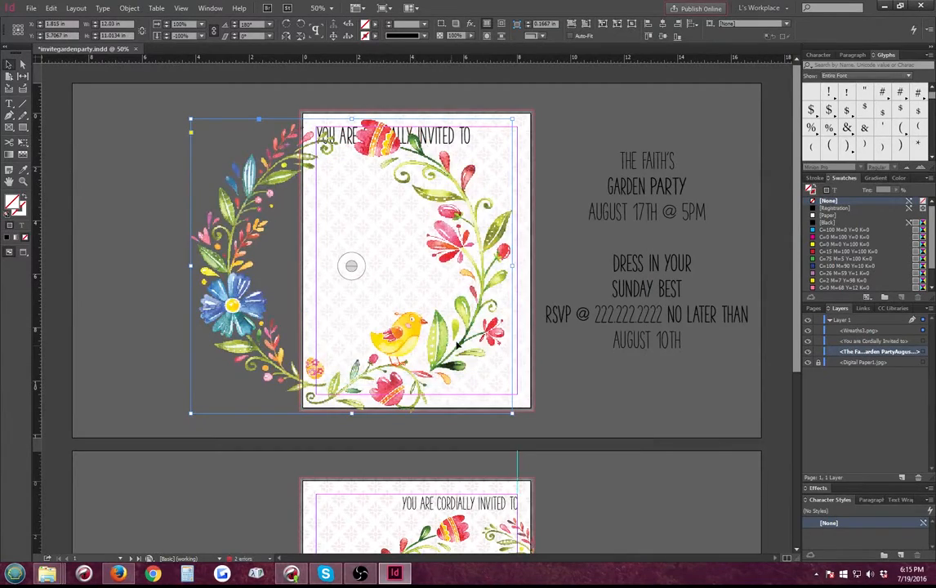
Fine-tune the flipped wreath's position slightly farther left and upward, letting its top flower extend just past the page's top edge
{"action": "left_click_drag", "start_coordinate": [478, 303], "coordinate": [463, 303]}
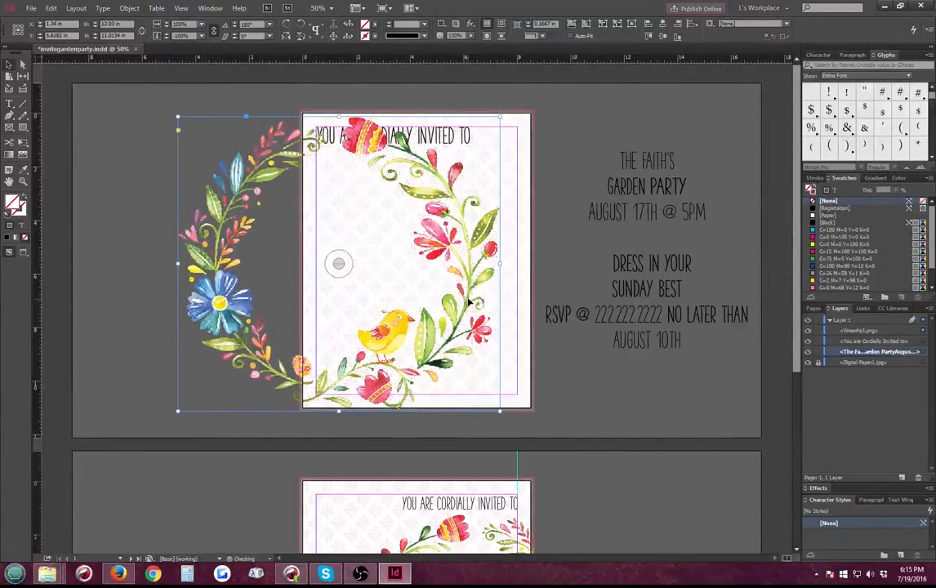
{"action": "scroll", "coordinate": [468, 301], "scroll_direction": "up", "scroll_amount": 2}
{"action": "scroll", "coordinate": [468, 303], "scroll_direction": "down", "scroll_amount": 1}
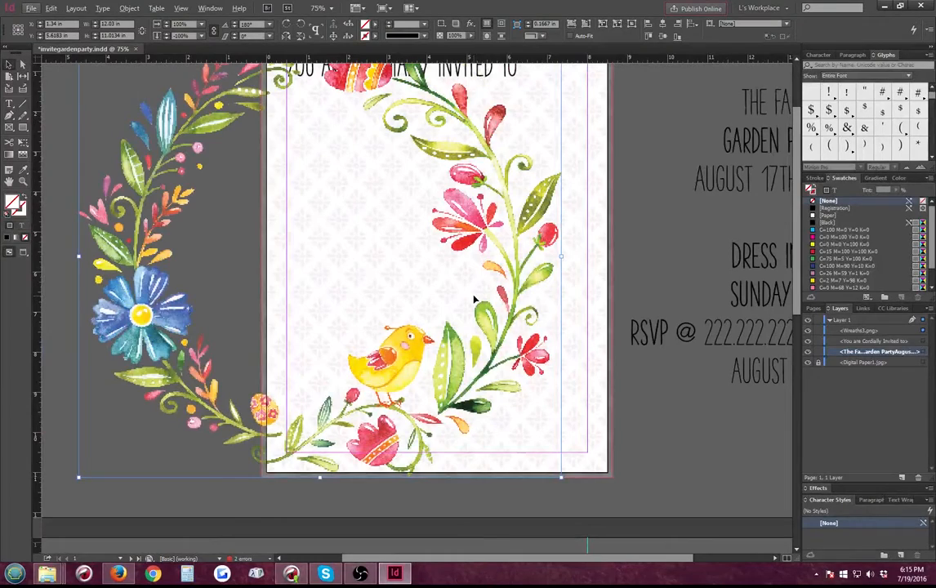
{"action": "scroll", "coordinate": [469, 302], "scroll_direction": "up", "scroll_amount": 2}
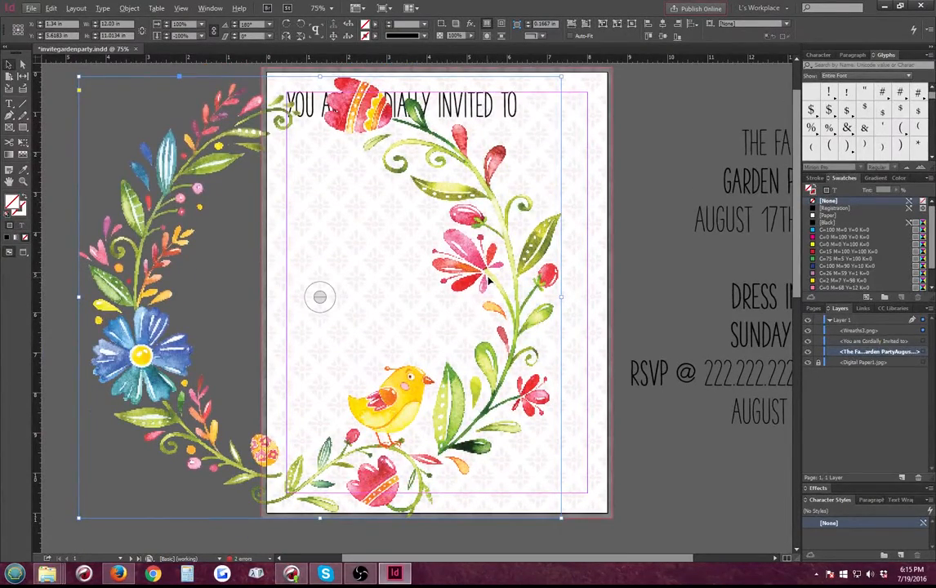
{"action": "left_click_drag", "start_coordinate": [488, 279], "coordinate": [491, 278]}
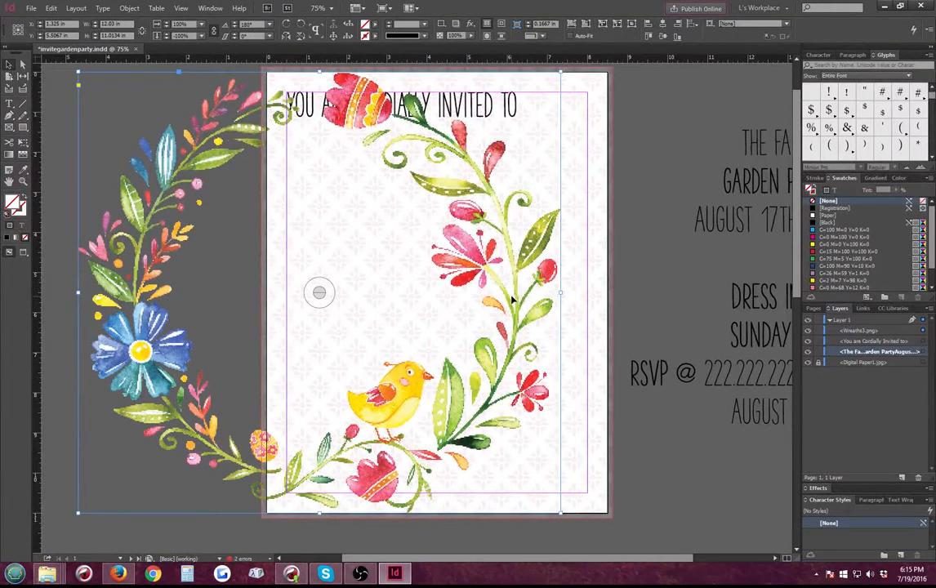
{"action": "key", "text": "Up"}
{"action": "key", "text": "Up"}
{"action": "key", "text": "Up"}
{"action": "key", "text": "Up"}
{"action": "key", "text": "Up"}
{"action": "key", "text": "Up"}
{"action": "key", "text": "Up"}
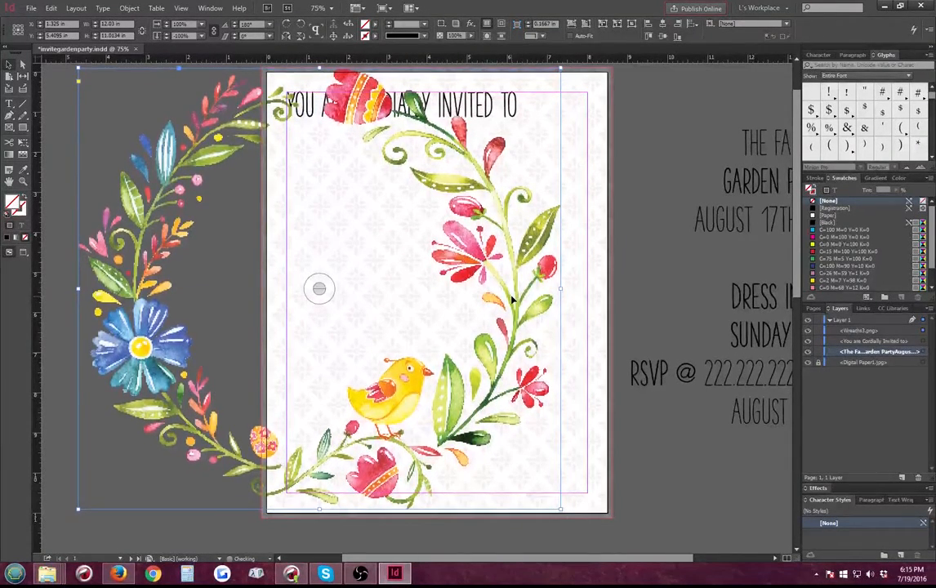
Scale the wreath down proportionally to about 9.49 × 8.69 in and shift it right, below the "You are Cordially Invited to" line
{"action": "key", "text": "Up"}
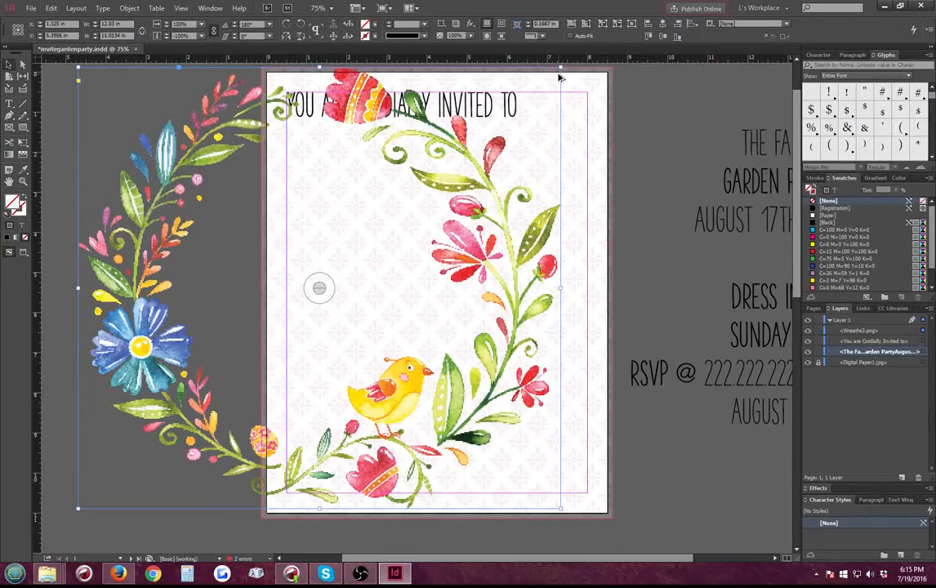
{"action": "left_click_drag", "start_coordinate": [561, 69], "coordinate": [510, 114]}
{"action": "left_click_drag", "start_coordinate": [468, 237], "coordinate": [525, 237]}
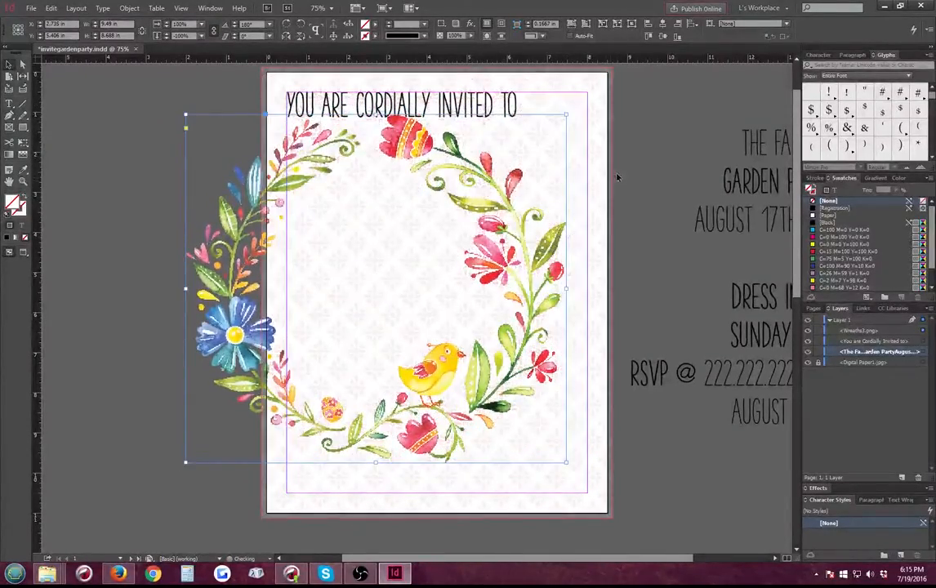
{"action": "left_click", "coordinate": [624, 176]}
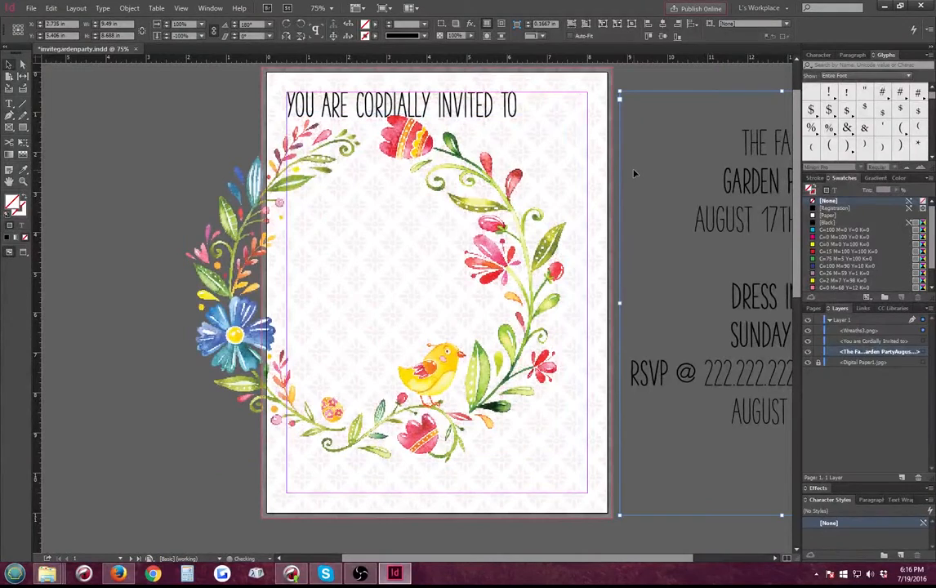
{"action": "left_click", "coordinate": [110, 408]}
Try cropping the wreath's left overhang to the bleed edge and nudging it slightly down, and restore the uncropped wreath
{"action": "left_click", "coordinate": [200, 299]}
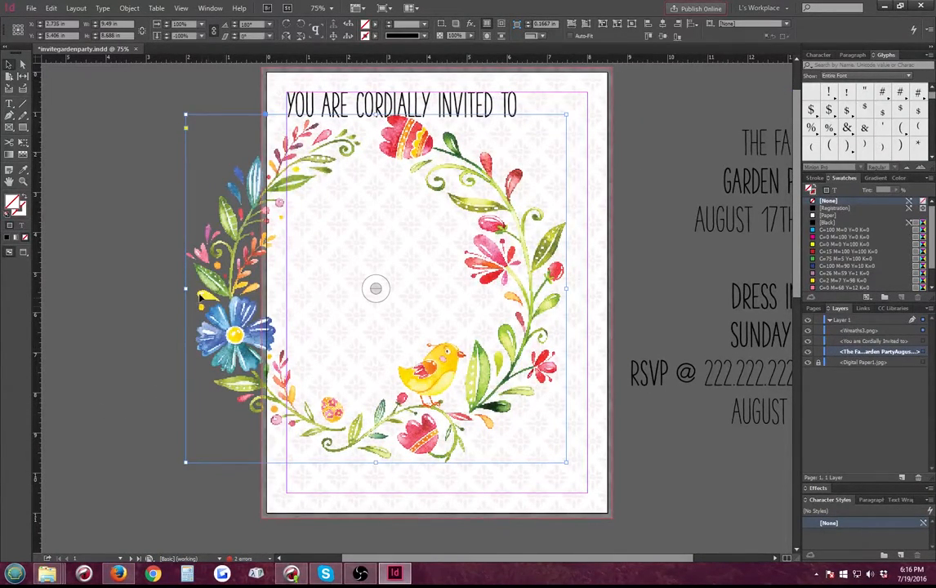
{"action": "left_click_drag", "start_coordinate": [187, 288], "coordinate": [262, 282]}
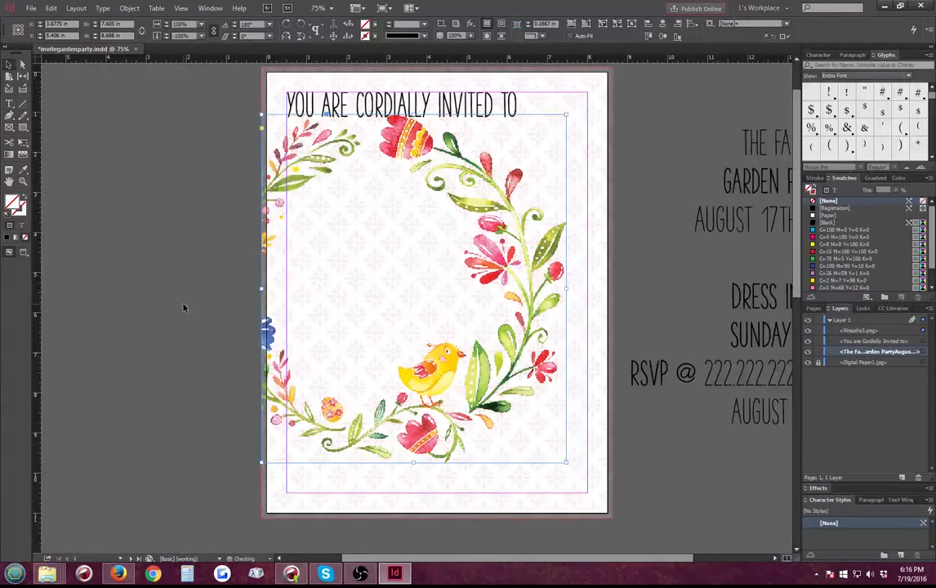
{"action": "left_click", "coordinate": [184, 315]}
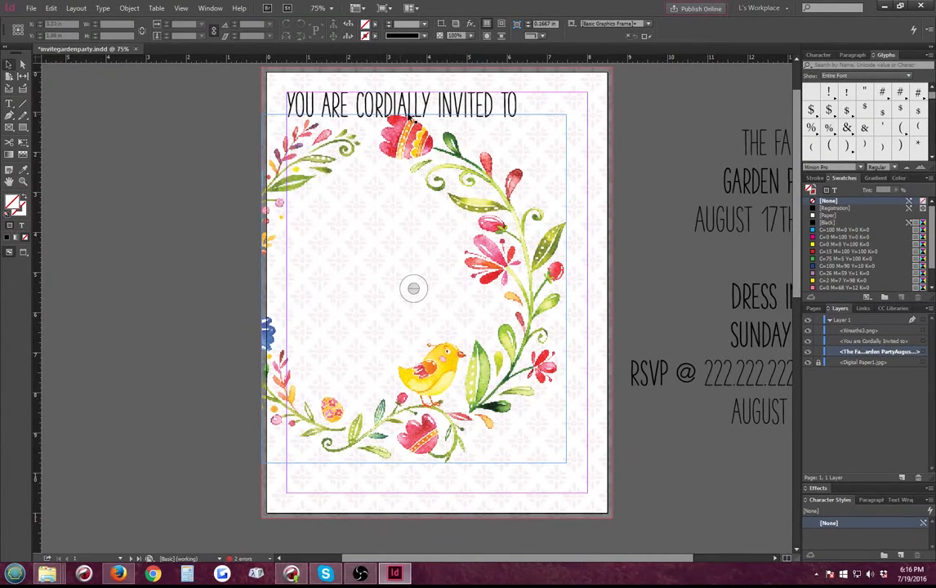
{"action": "left_click", "coordinate": [423, 150]}
{"action": "key", "text": "Down"}
{"action": "key", "text": "Down"}
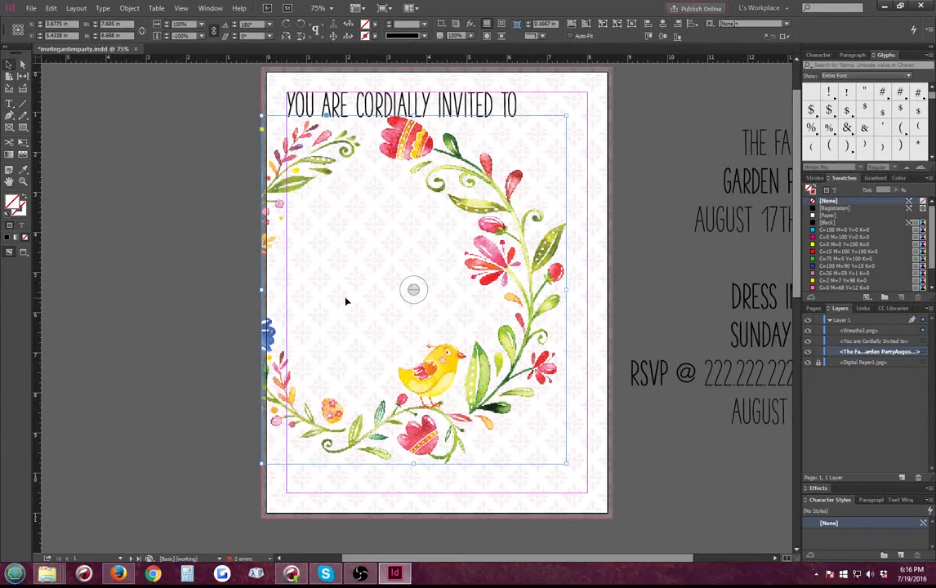
{"action": "key", "text": "ctrl+alt+c"}
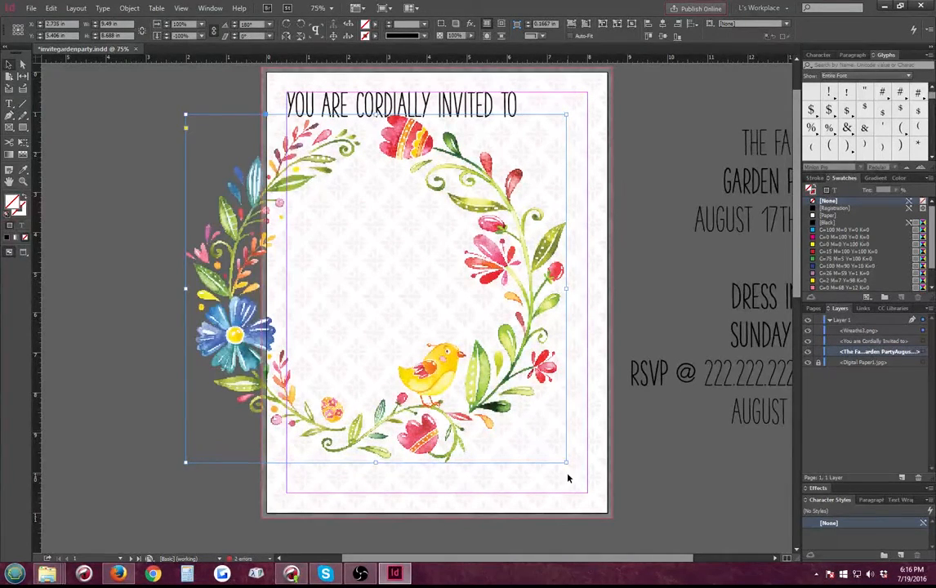
Scale the wreath down proportionally to about 8.68 × 7.95 in and move it slightly right on the page
{"action": "left_click_drag", "start_coordinate": [565, 463], "coordinate": [550, 448]}
{"action": "left_click_drag", "start_coordinate": [505, 357], "coordinate": [506, 356]}
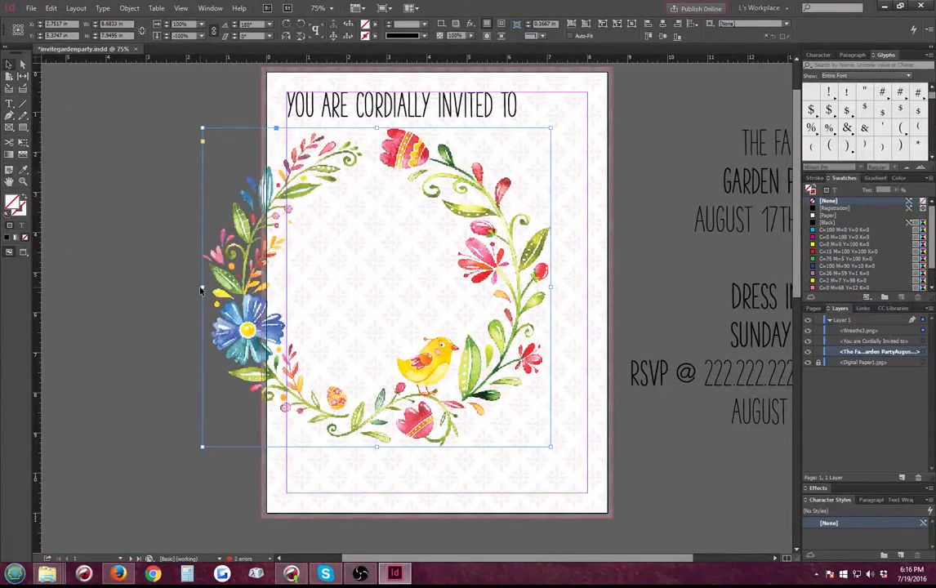
{"action": "left_click_drag", "start_coordinate": [513, 286], "coordinate": [530, 285]}
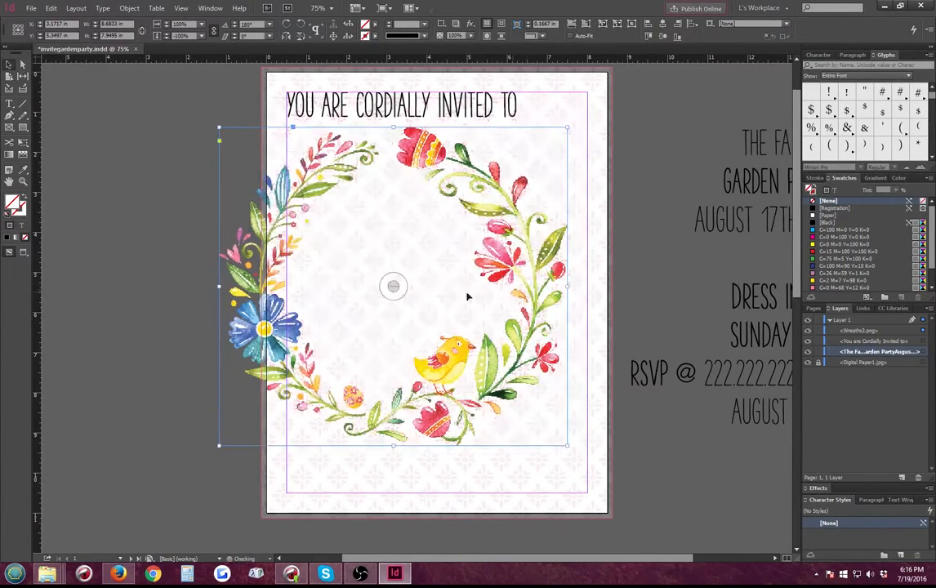
Crop the wreath frame's left side to the bleed edge, leaving the frame about 7.64 in wide
{"action": "left_click", "coordinate": [217, 289]}
{"action": "left_click_drag", "start_coordinate": [217, 289], "coordinate": [263, 287]}
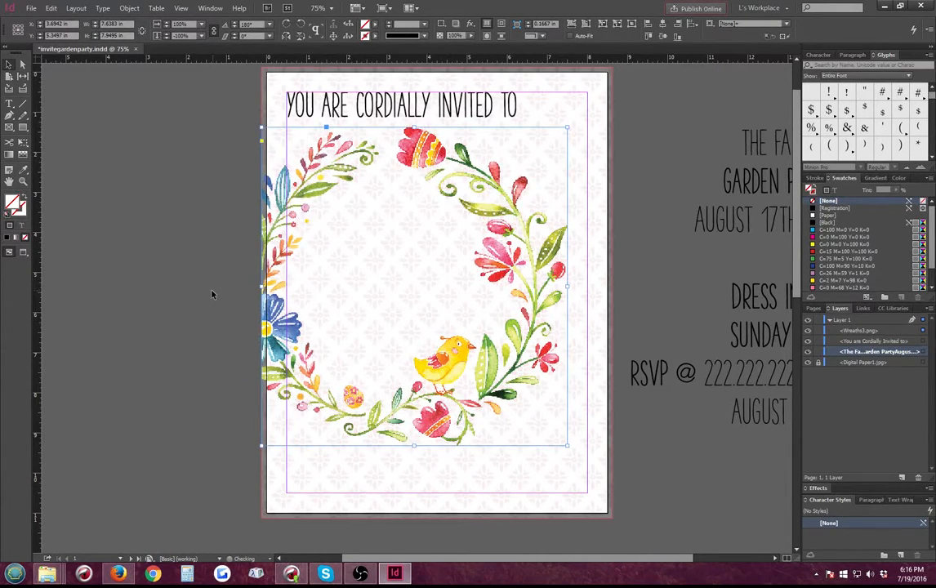
{"action": "left_click", "coordinate": [211, 294]}
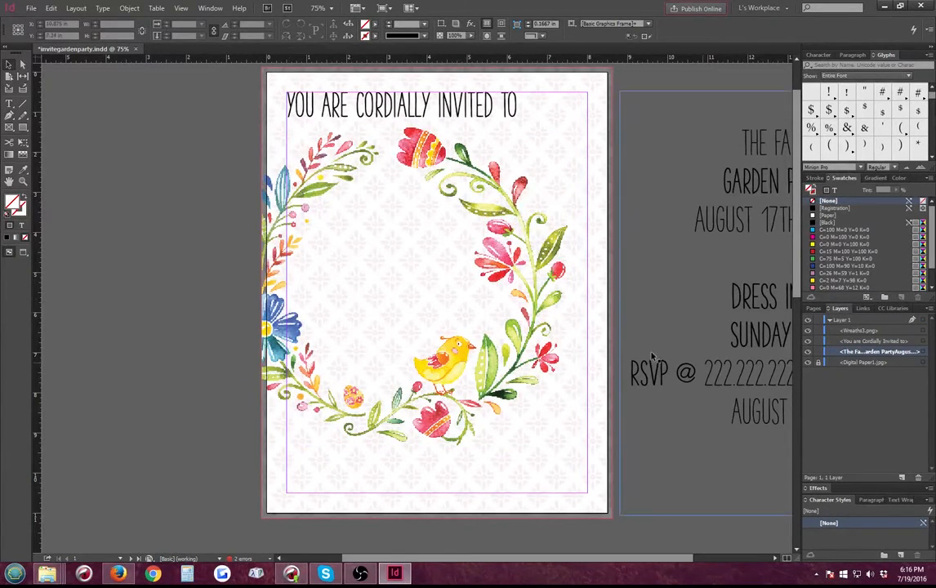
{"action": "left_click", "coordinate": [327, 206]}
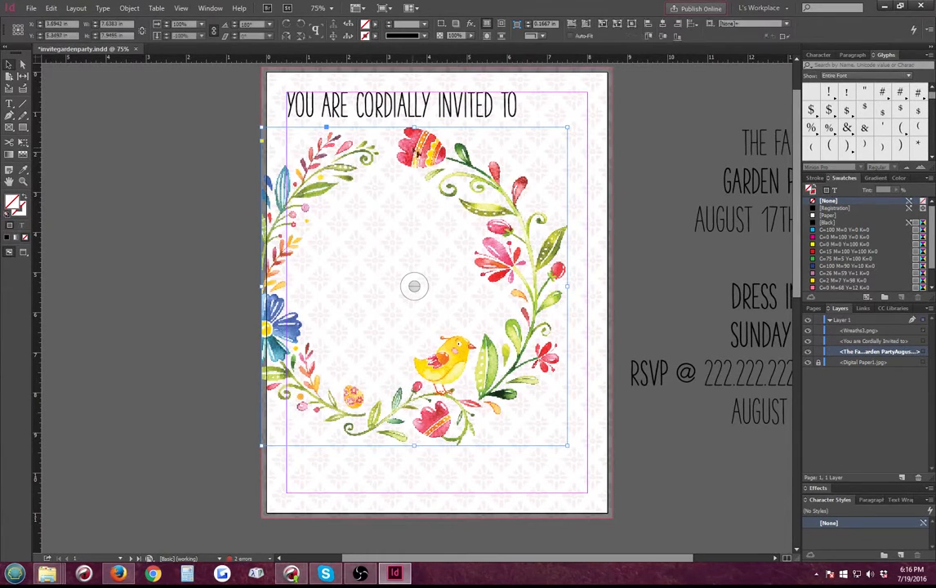
{"action": "left_click", "coordinate": [140, 223]}
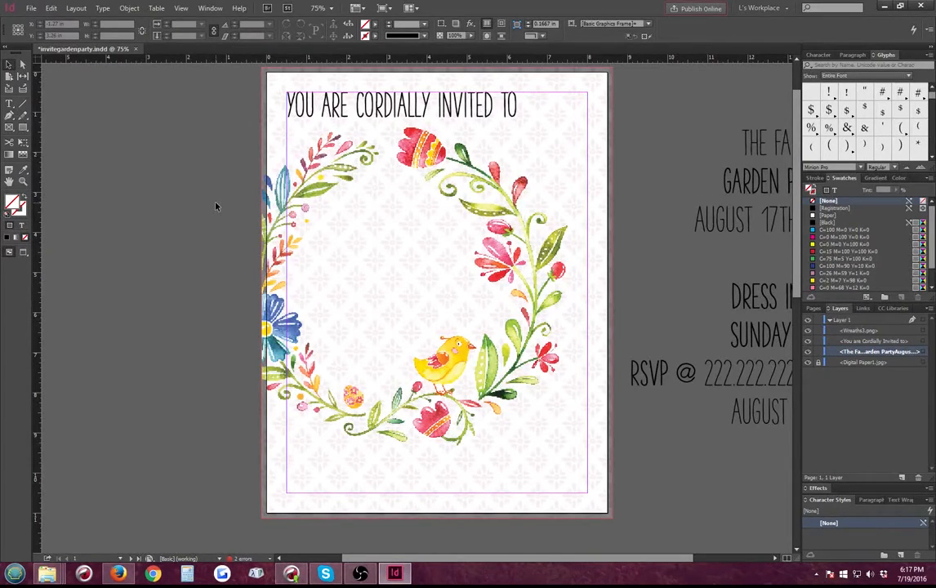
{"action": "left_click", "coordinate": [376, 432]}
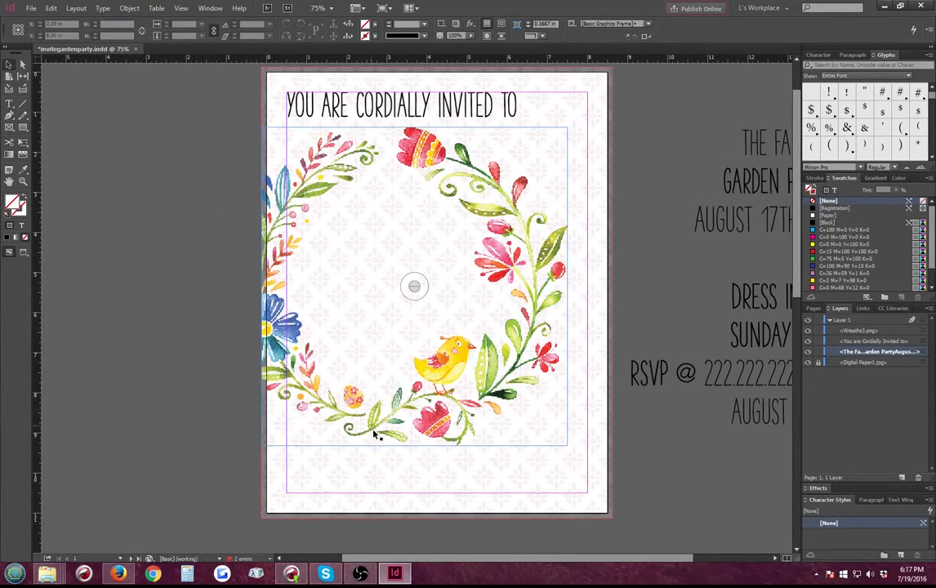
{"action": "left_click", "coordinate": [191, 380]}
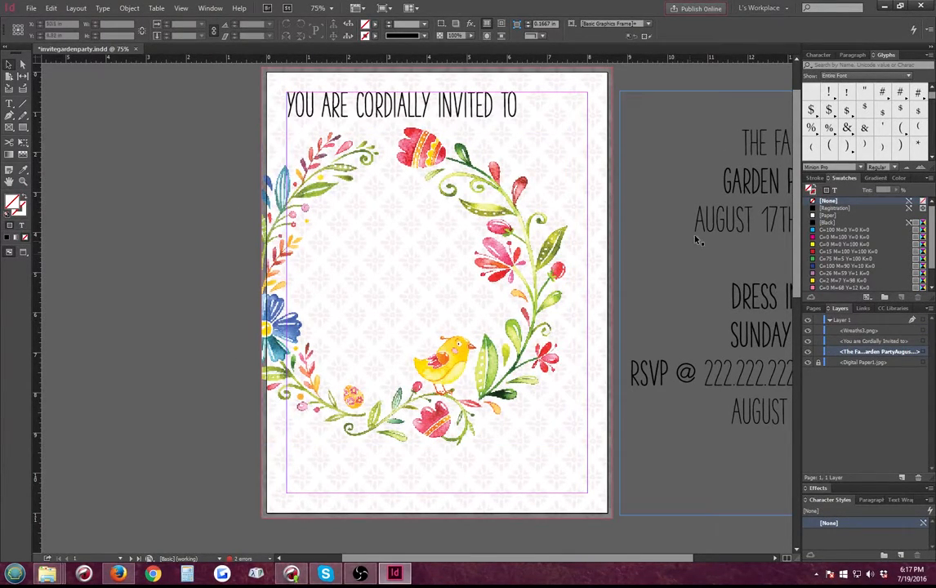
Copy the host name and "Garden Party" lines from the pasteboard text into a new text frame about 3.76 × 3.98 in inside the wreath
{"action": "left_click", "coordinate": [653, 190]}
{"action": "double_click", "coordinate": [661, 175]}
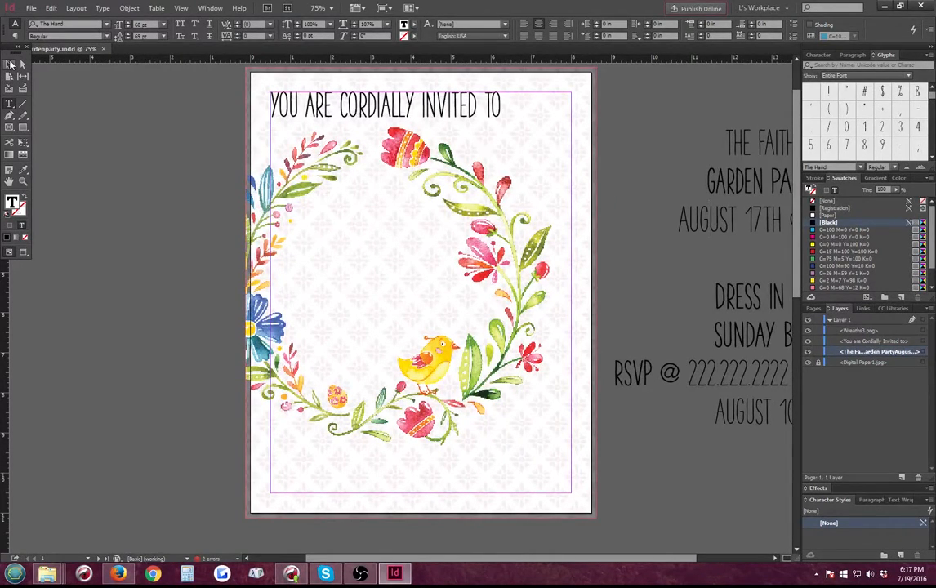
{"action": "left_click_drag", "start_coordinate": [6, 46], "coordinate": [2, 54]}
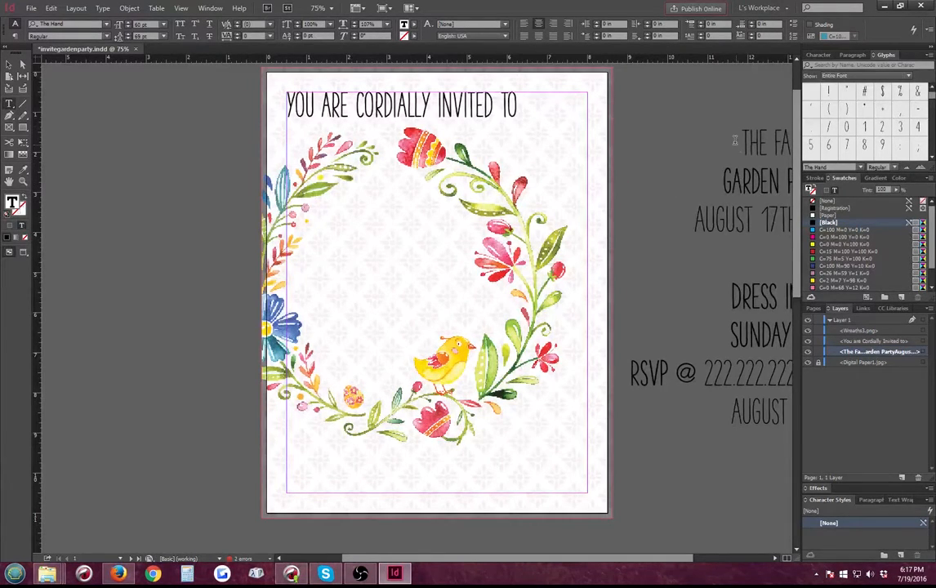
{"action": "left_click_drag", "start_coordinate": [737, 140], "coordinate": [796, 189]}
{"action": "key", "text": "ctrl+c"}
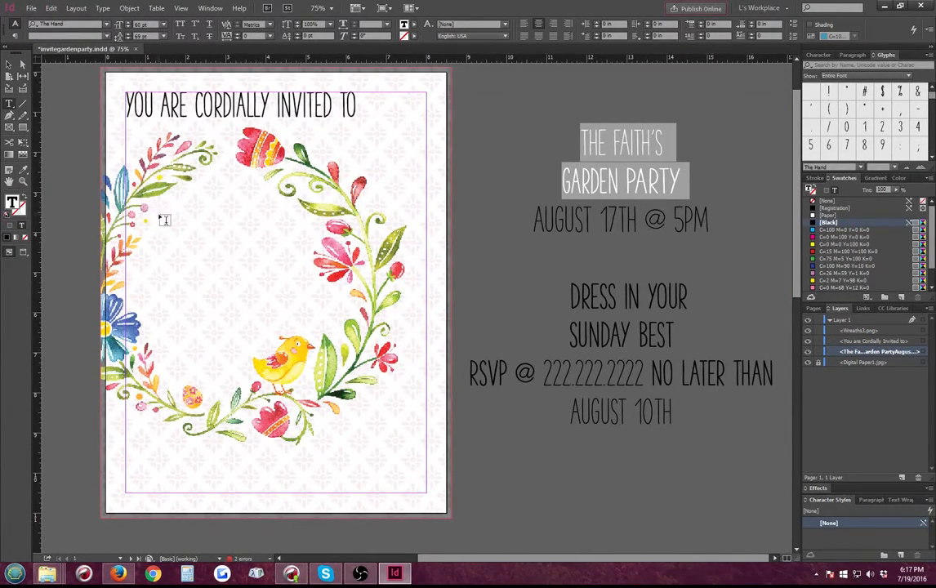
{"action": "left_click_drag", "start_coordinate": [159, 215], "coordinate": [310, 374]}
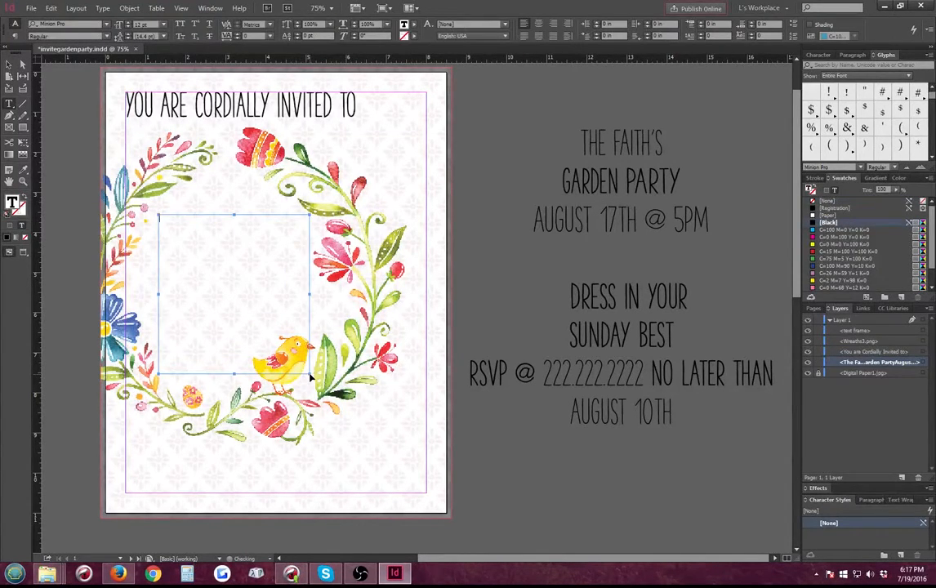
{"action": "key", "text": "ctrl+v"}
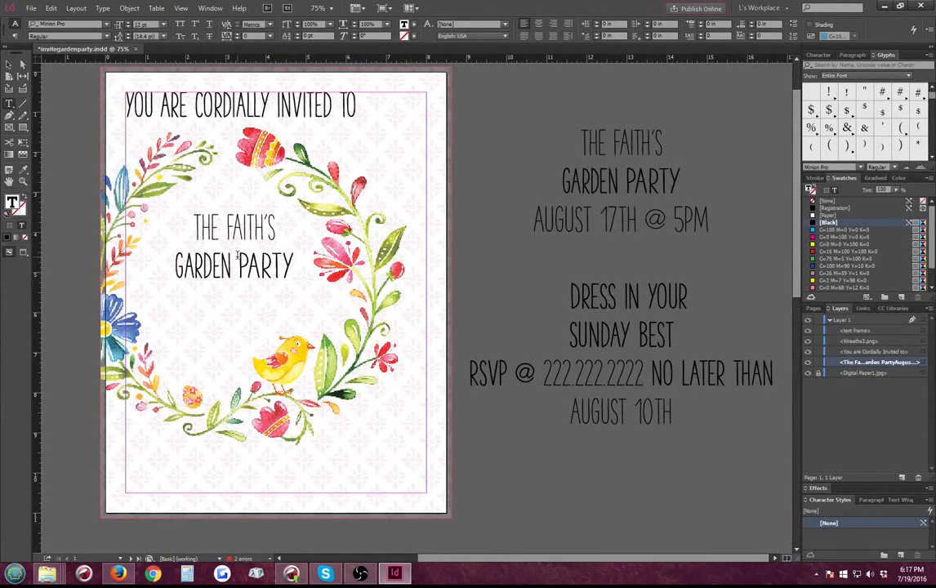
Break "Garden Party" into two lines inside the wreath and set both words to 100 pt
{"action": "left_click", "coordinate": [236, 258]}
{"action": "key", "text": "Return"}
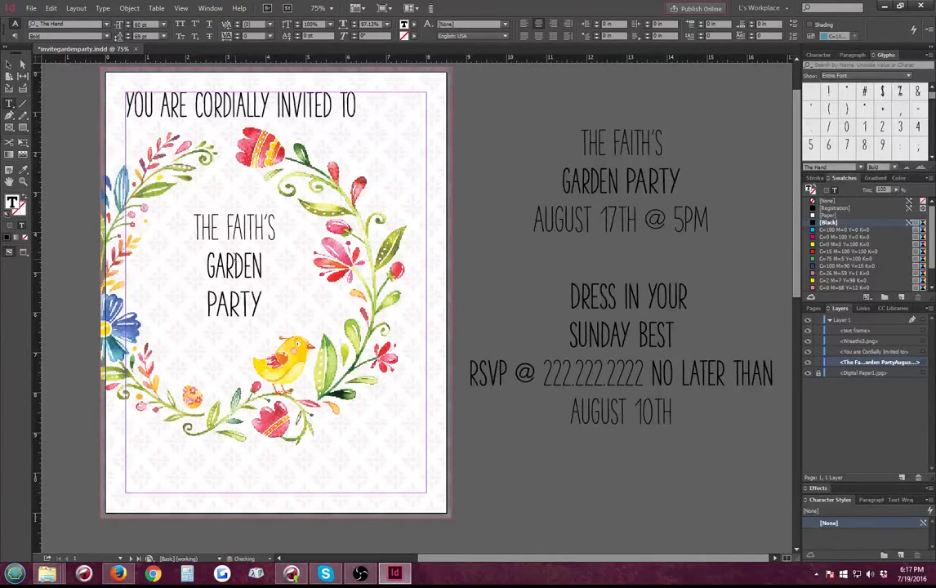
{"action": "left_click_drag", "start_coordinate": [266, 300], "coordinate": [188, 252]}
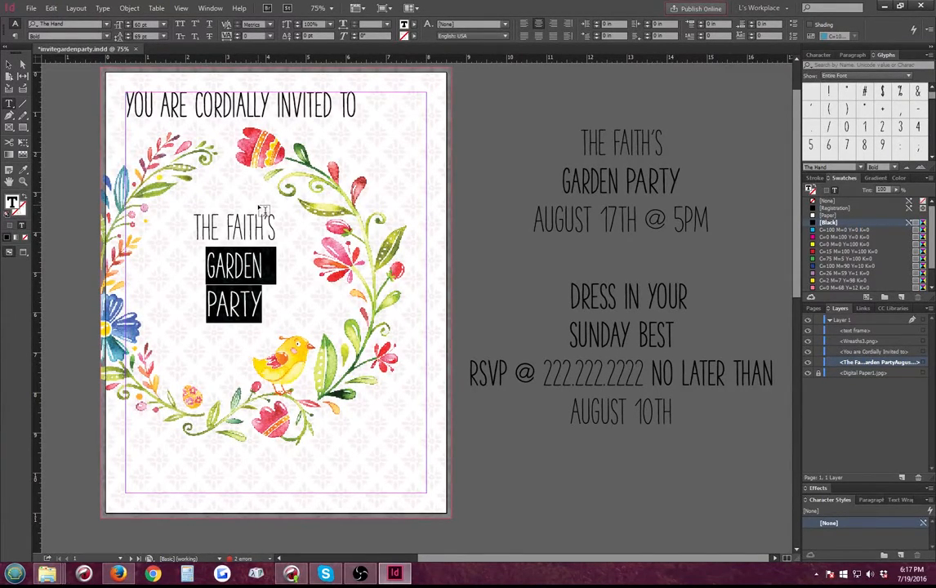
{"action": "left_click", "coordinate": [162, 25]}
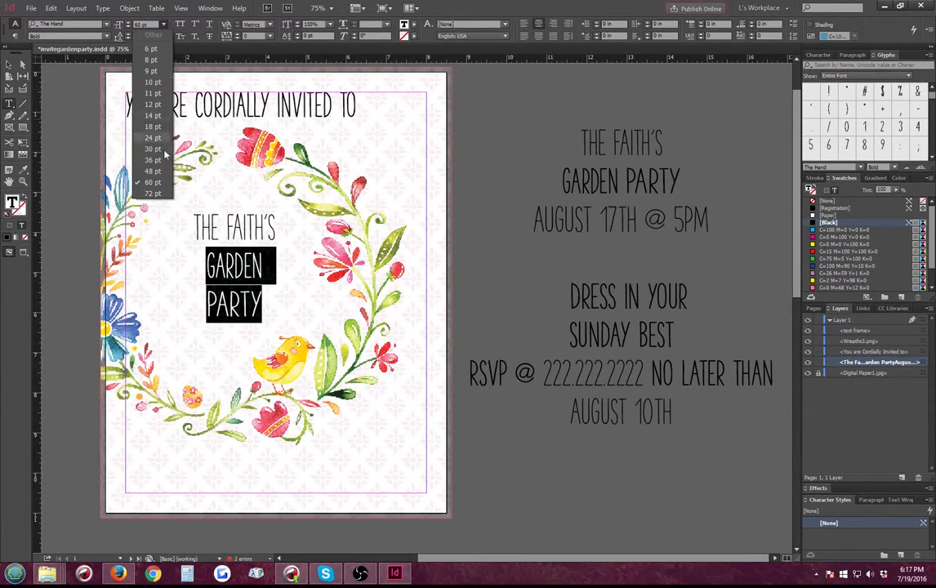
{"action": "left_click", "coordinate": [152, 193]}
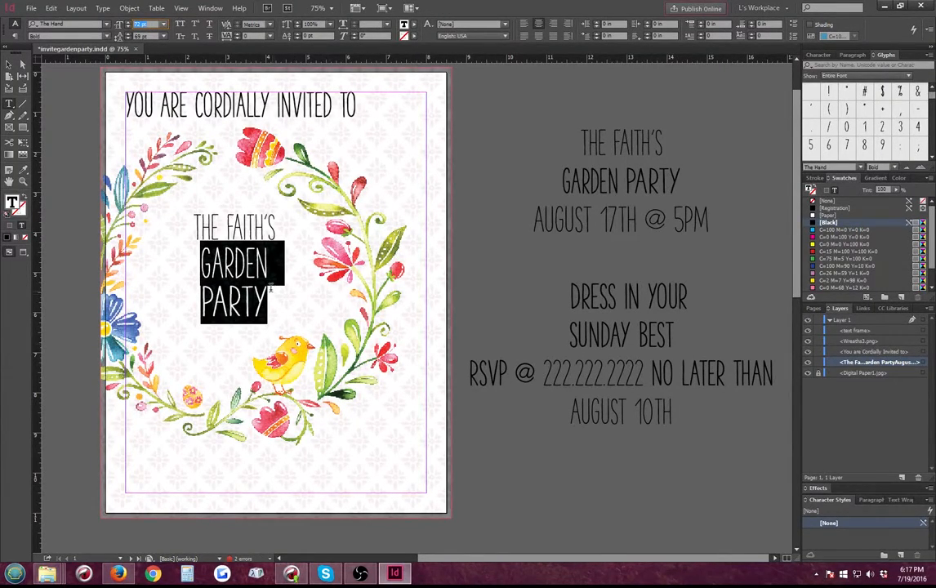
{"action": "left_click_drag", "start_coordinate": [272, 290], "coordinate": [173, 260]}
{"action": "left_click_drag", "start_coordinate": [149, 24], "coordinate": [104, 24]}
{"action": "type", "text": "100"}
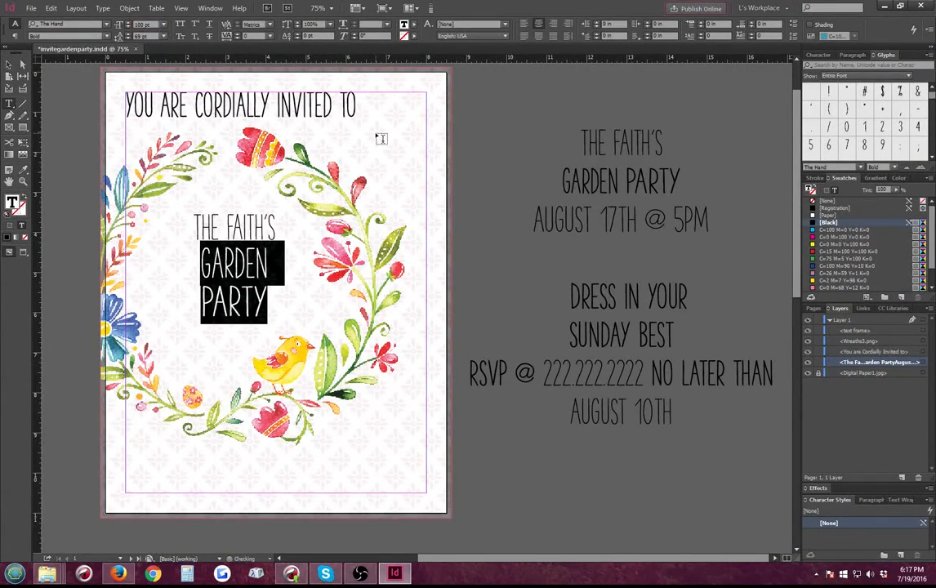
{"action": "key", "text": "Return"}
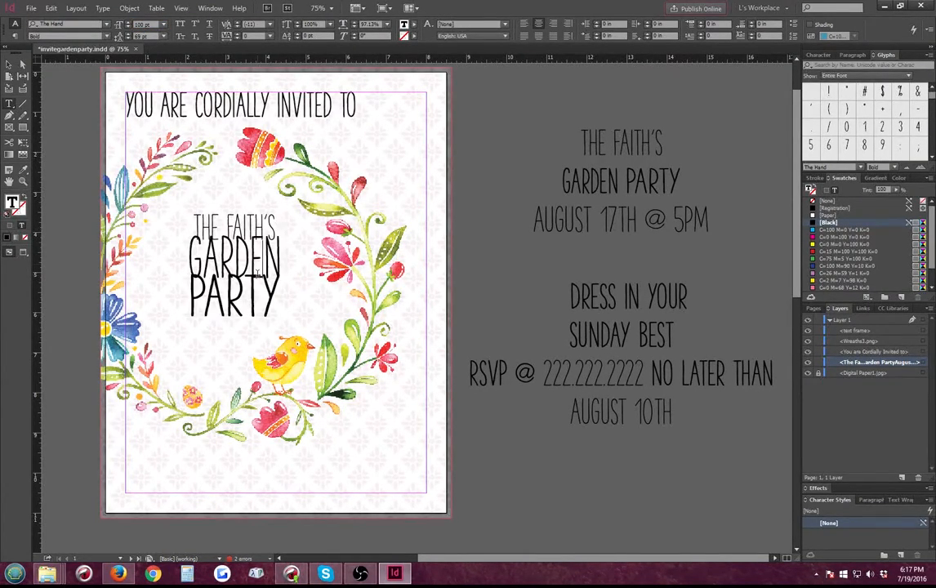
Set the leading of all three title lines inside the wreath to 83 pt
{"action": "left_click_drag", "start_coordinate": [153, 249], "coordinate": [156, 235]}
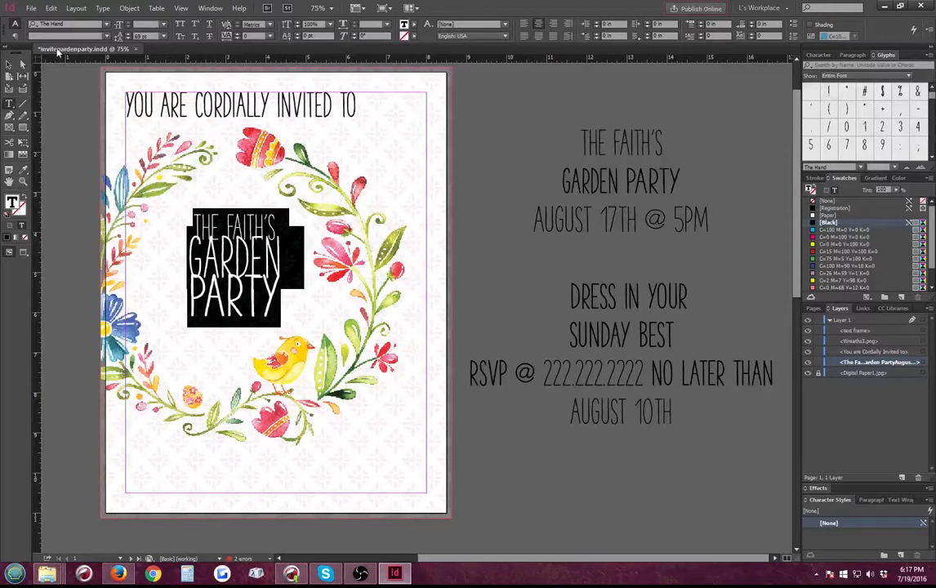
{"action": "left_click", "coordinate": [163, 37]}
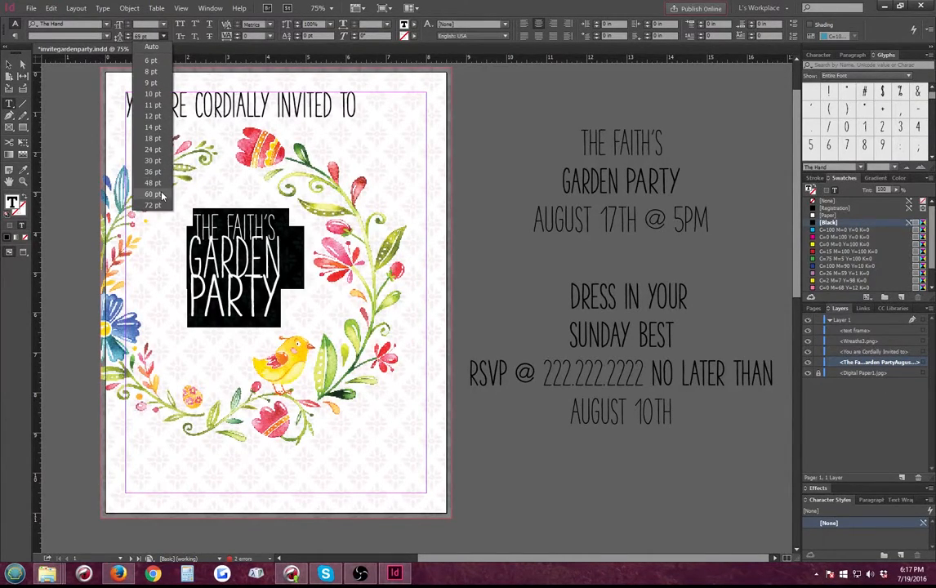
{"action": "left_click", "coordinate": [153, 204]}
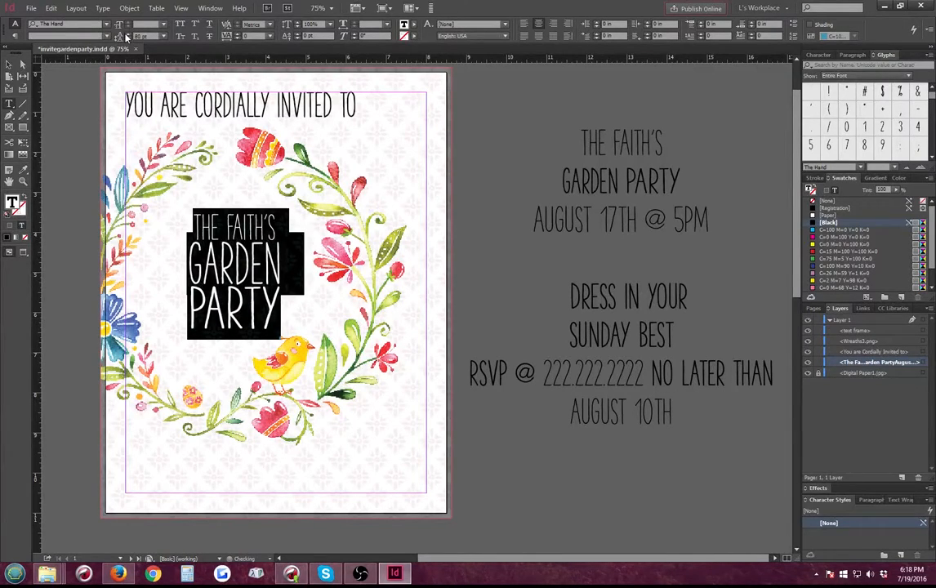
Widen the host name line with a horizontal scale of about 105% so it matches the width of "Garden"
{"action": "left_click", "coordinate": [285, 235]}
{"action": "left_click_drag", "start_coordinate": [285, 235], "coordinate": [113, 201]}
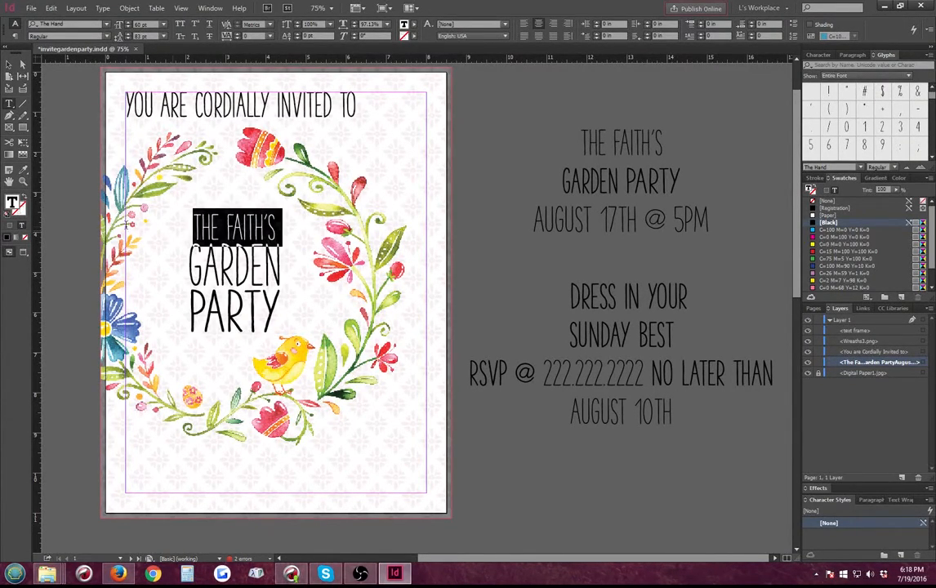
{"action": "left_click", "coordinate": [353, 24]}
{"action": "left_click", "coordinate": [352, 25]}
{"action": "left_click", "coordinate": [352, 24]}
{"action": "left_click", "coordinate": [353, 24]}
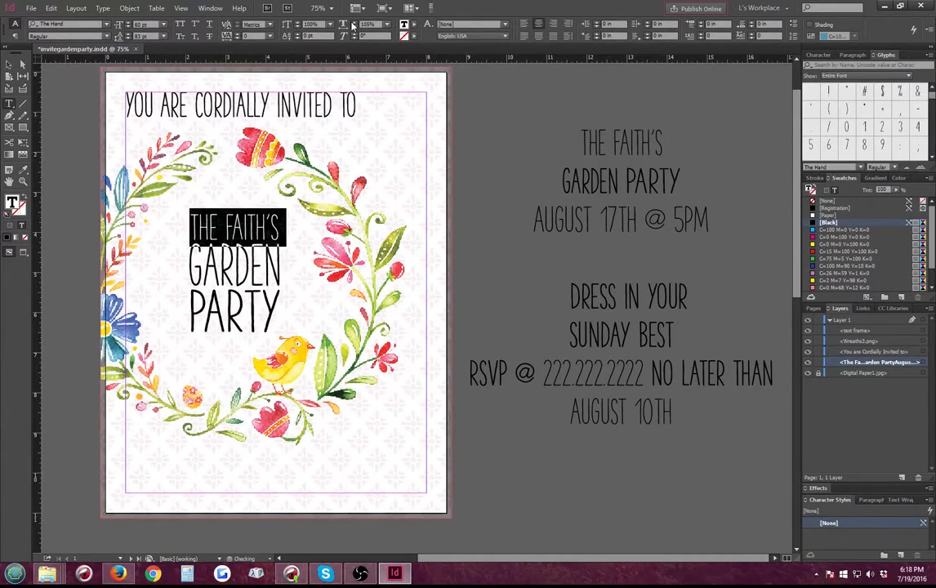
{"action": "left_click", "coordinate": [352, 25]}
{"action": "left_click", "coordinate": [219, 302]}
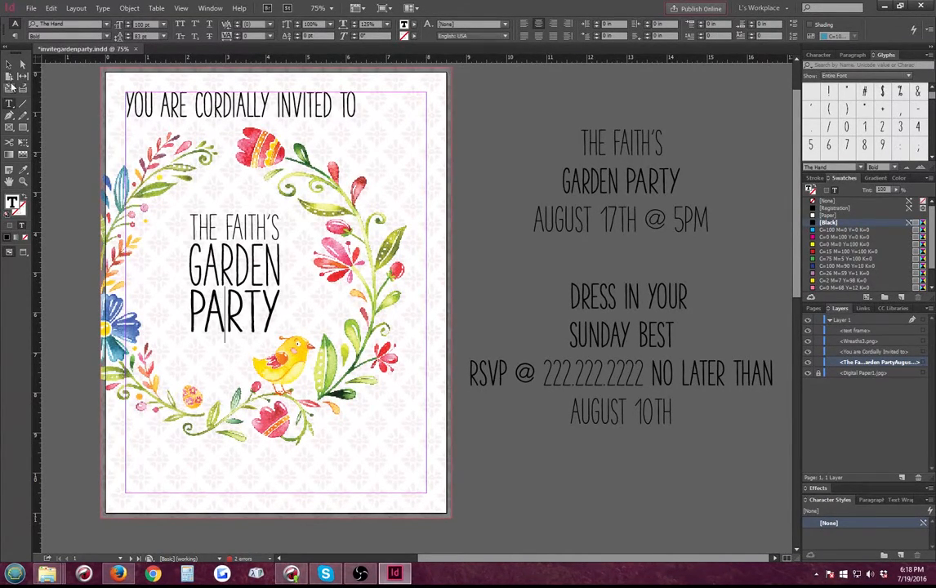
Enlarge the three-line title together with its frame and move it left so the text starts at the page's left margin
{"action": "left_click", "coordinate": [8, 64]}
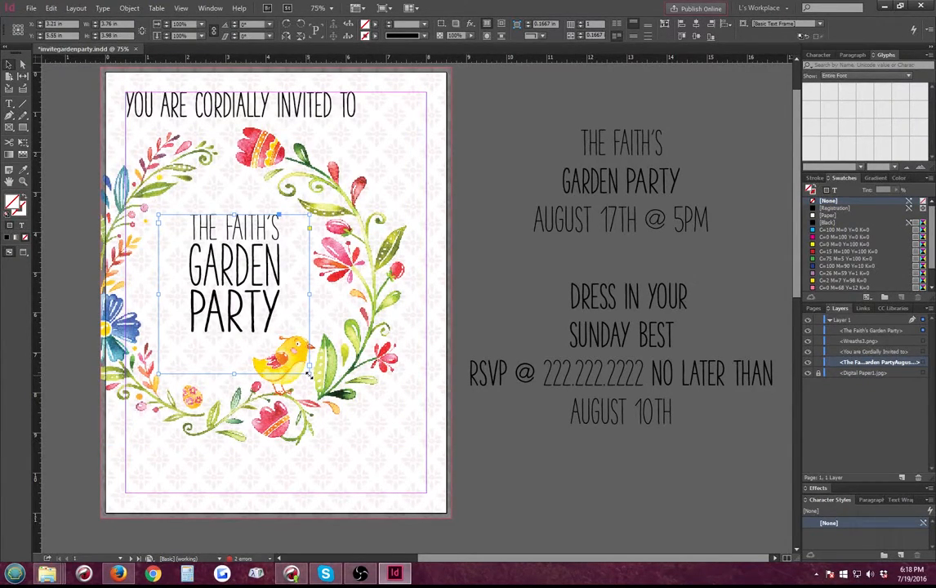
{"action": "left_click_drag", "start_coordinate": [310, 375], "coordinate": [328, 378]}
{"action": "key", "text": "ctrl+z"}
{"action": "left_click_drag", "start_coordinate": [284, 279], "coordinate": [225, 276]}
{"action": "left_click", "coordinate": [68, 278]}
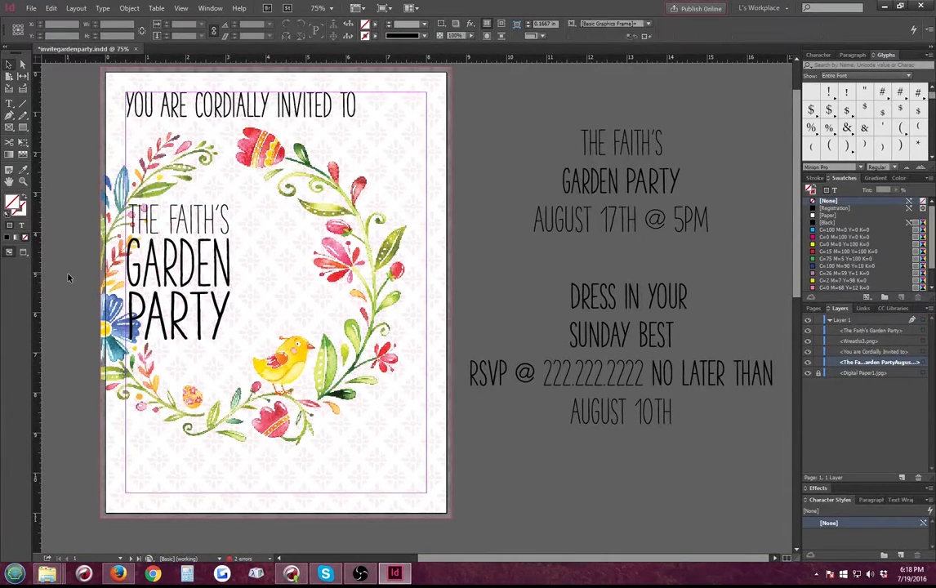
Shift the wreath further left and crop its frame's left edge back to the page's bleed line
{"action": "left_click", "coordinate": [294, 255]}
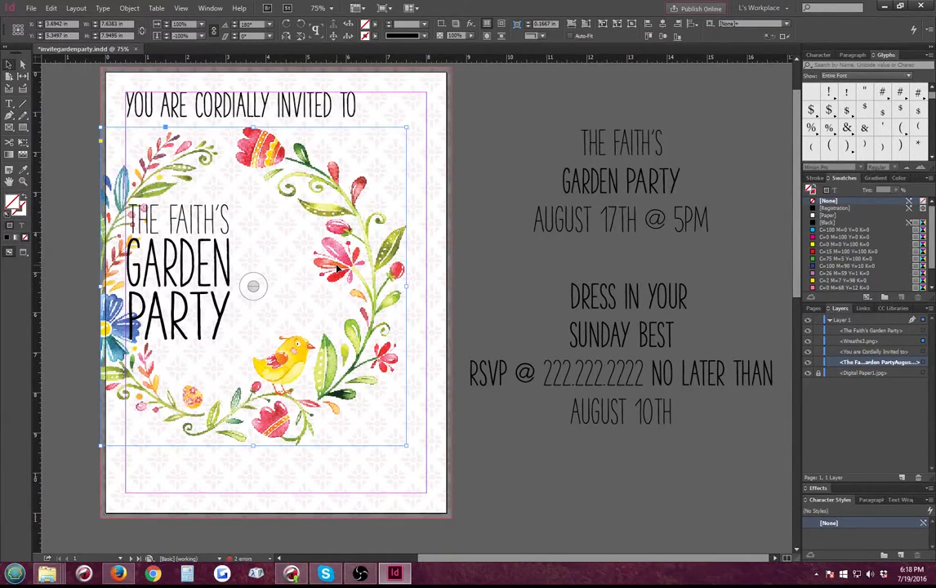
{"action": "left_click_drag", "start_coordinate": [337, 266], "coordinate": [316, 273]}
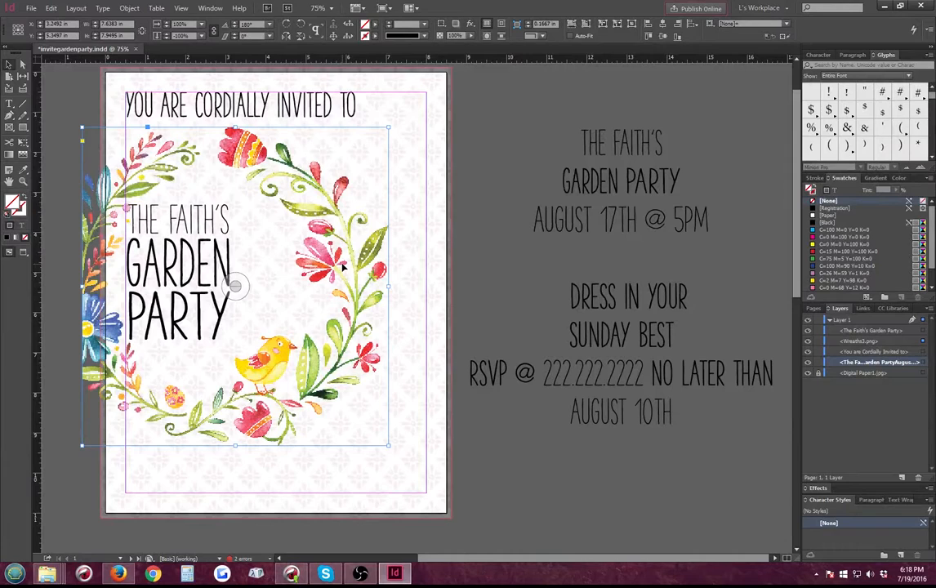
{"action": "left_click_drag", "start_coordinate": [343, 266], "coordinate": [339, 266]}
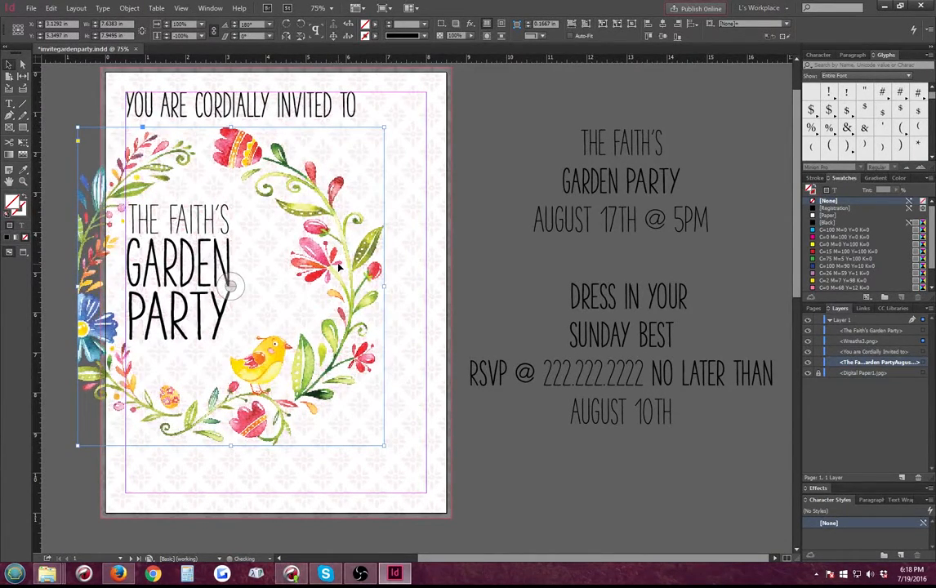
{"action": "left_click_drag", "start_coordinate": [78, 284], "coordinate": [102, 280]}
{"action": "left_click", "coordinate": [78, 307]}
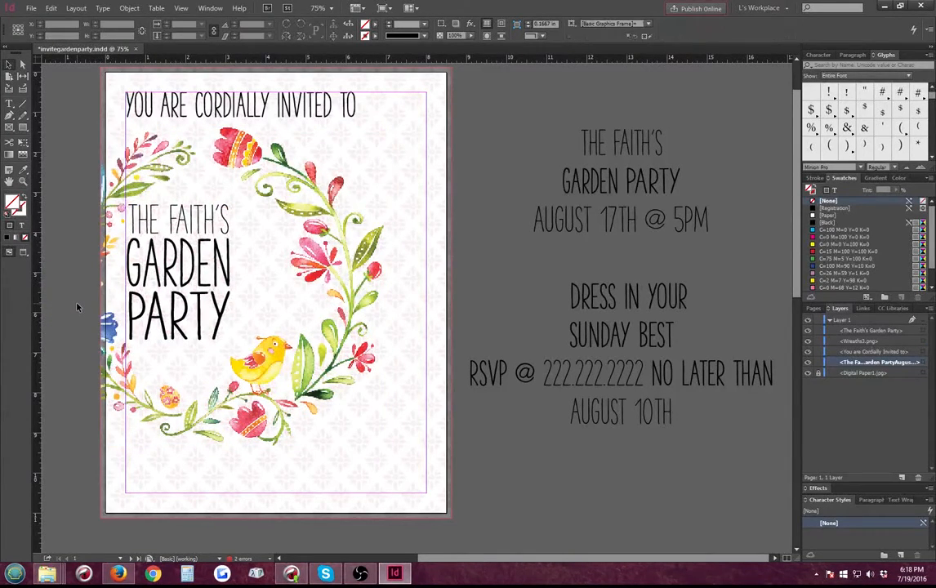
Enlarge the three-line title with its frame to about 4.80 by 5.08 in and nudge it up and left to the page margin
{"action": "left_click", "coordinate": [174, 295]}
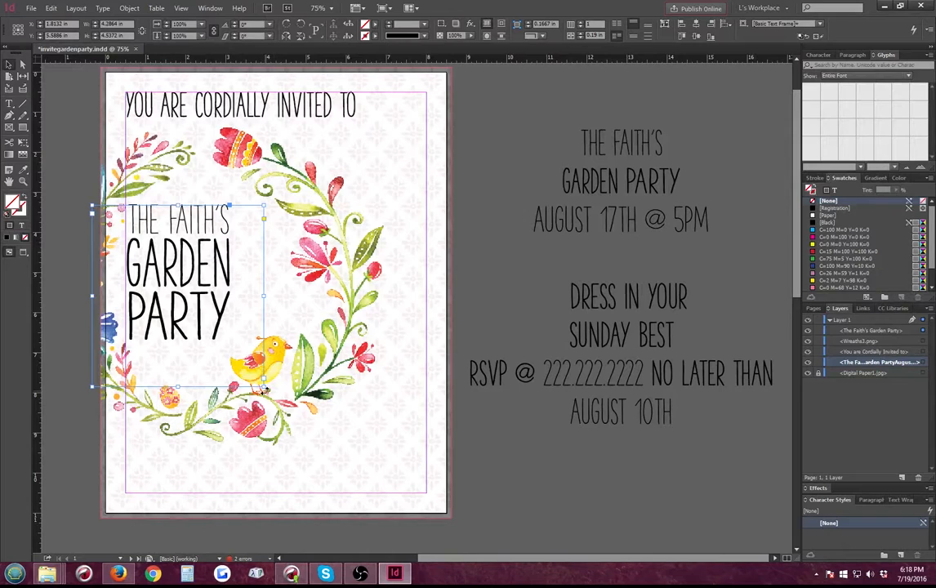
{"action": "left_click_drag", "start_coordinate": [262, 385], "coordinate": [288, 395]}
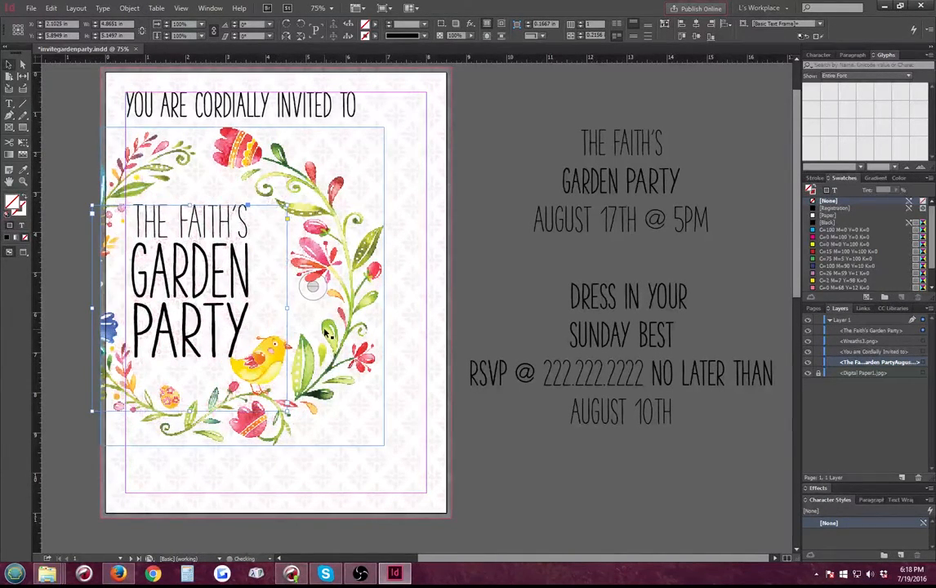
{"action": "key", "text": "ctrl+z"}
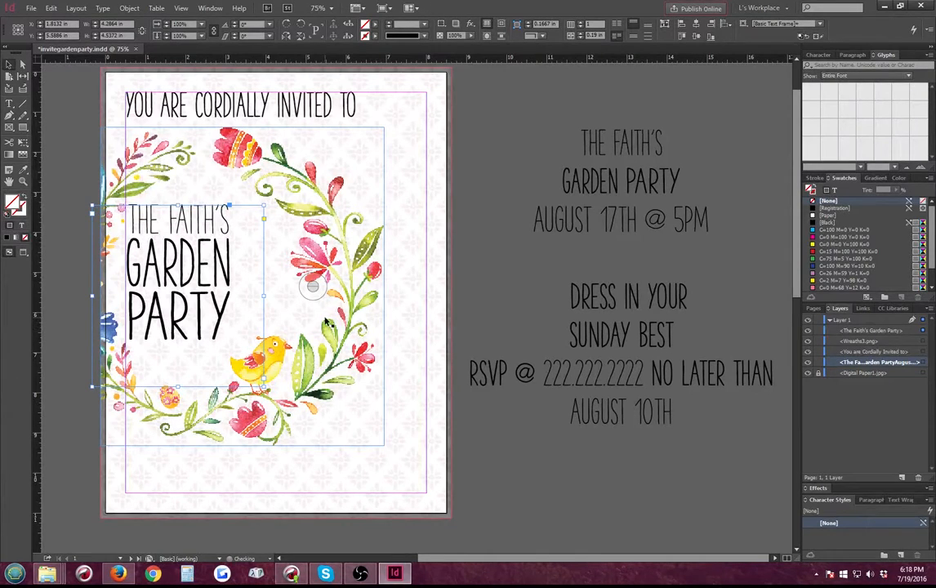
{"action": "left_click_drag", "start_coordinate": [264, 388], "coordinate": [285, 408]}
{"action": "key", "text": "Left"}
{"action": "key", "text": "Left"}
{"action": "key", "text": "Left"}
{"action": "key", "text": "Left"}
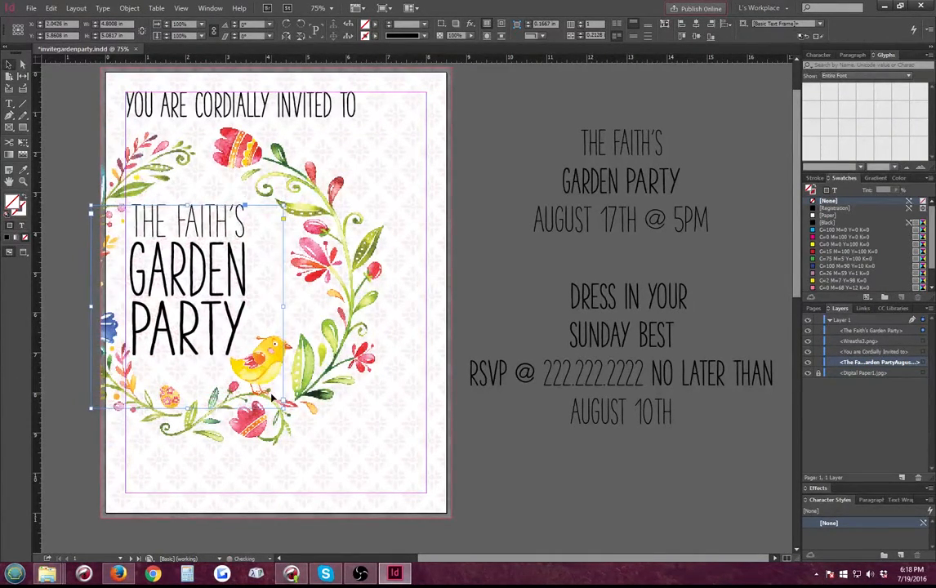
{"action": "key", "text": "Up"}
{"action": "key", "text": "Up"}
{"action": "key", "text": "Up"}
{"action": "key", "text": "Up"}
{"action": "key", "text": "Up"}
{"action": "key", "text": "Up"}
{"action": "key", "text": "Left"}
{"action": "key", "text": "Left"}
{"action": "key", "text": "Left"}
{"action": "key", "text": "Left"}
{"action": "key", "text": "Left"}
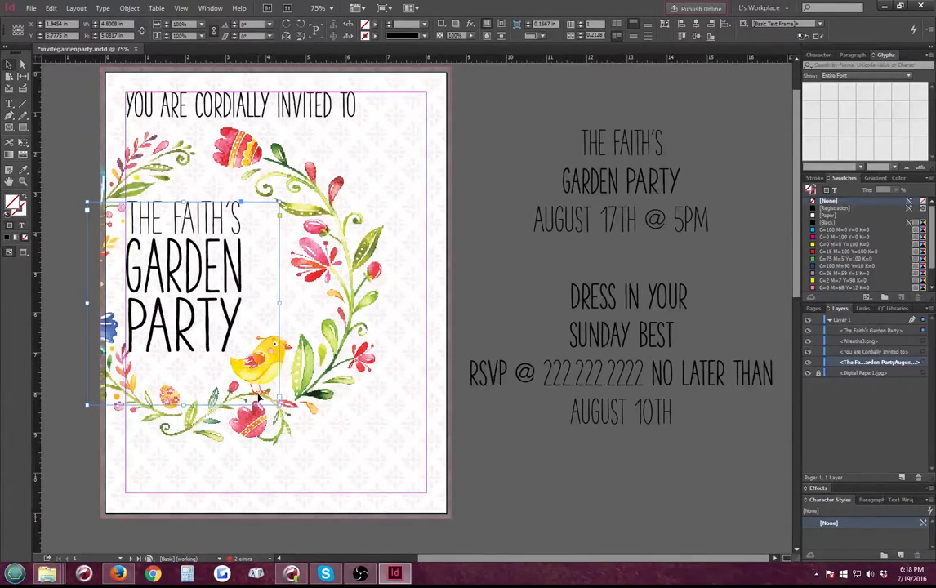
{"action": "key", "text": "Left"}
{"action": "key", "text": "Left"}
{"action": "key", "text": "Left"}
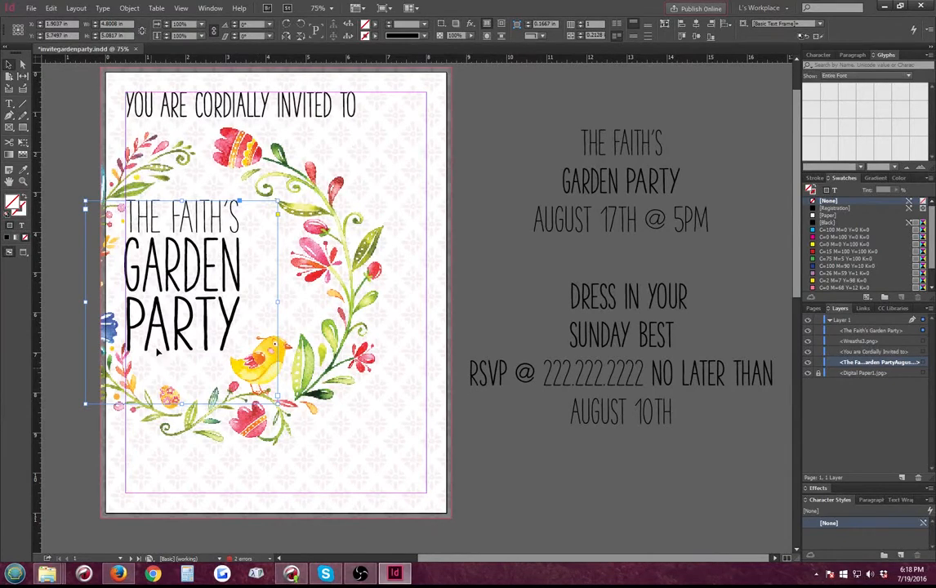
Set the horizontal scale of the host name line in the title to 108%
{"action": "double_click", "coordinate": [200, 217]}
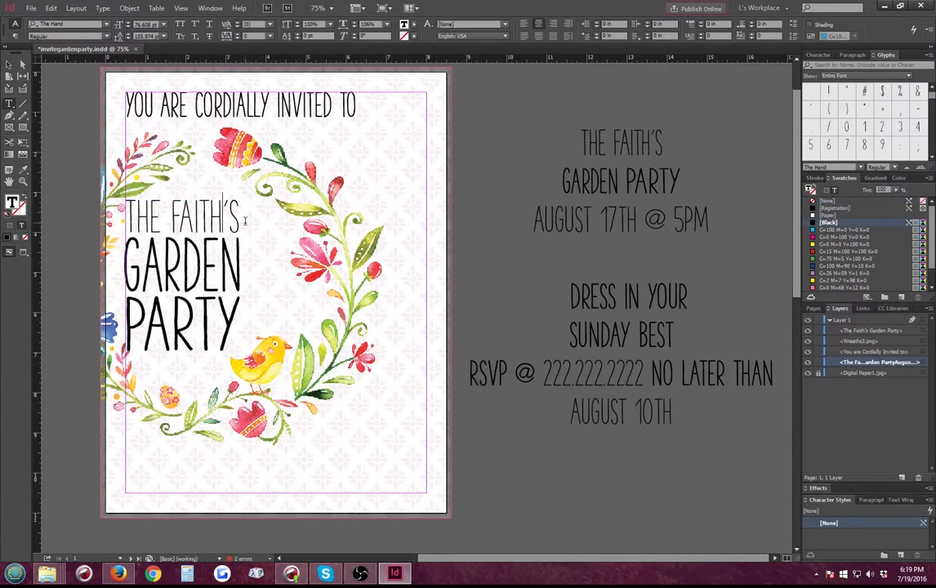
{"action": "left_click_drag", "start_coordinate": [239, 214], "coordinate": [122, 215]}
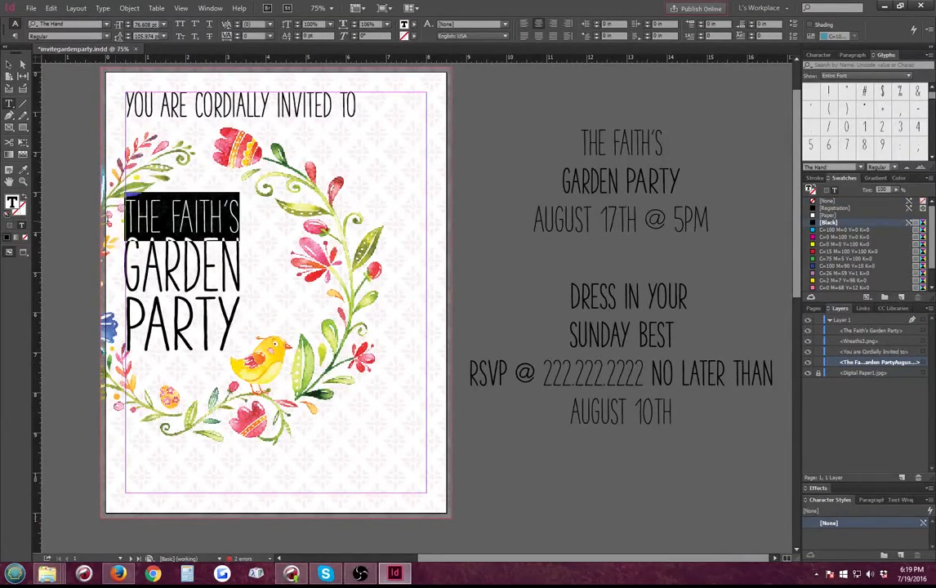
{"action": "left_click", "coordinate": [354, 22]}
{"action": "left_click", "coordinate": [355, 21]}
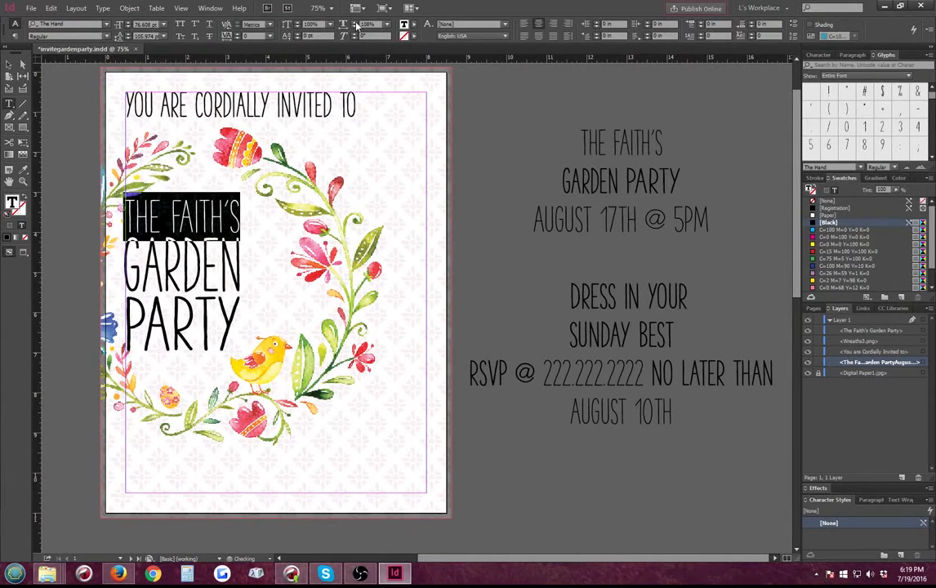
{"action": "left_click", "coordinate": [142, 211]}
{"action": "left_click", "coordinate": [9, 64]}
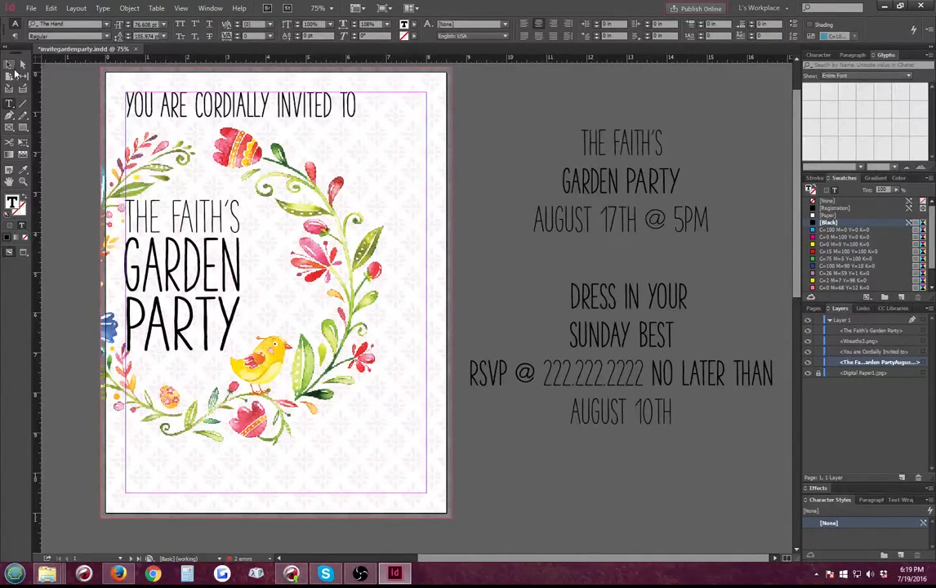
{"action": "left_click", "coordinate": [52, 272]}
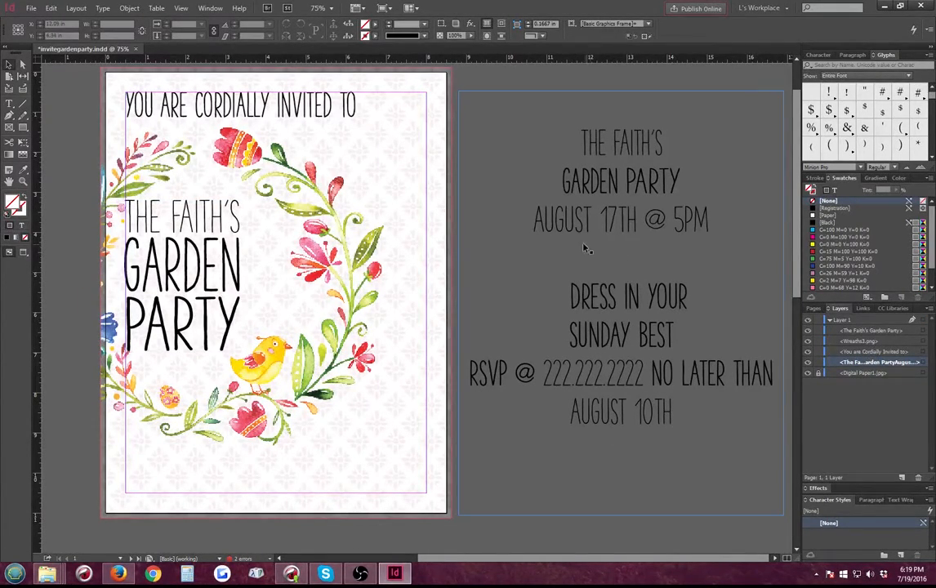
Delete the host name and "Garden Party" lines from the text block on the pasteboard
{"action": "double_click", "coordinate": [588, 206]}
{"action": "left_click_drag", "start_coordinate": [578, 139], "coordinate": [727, 178]}
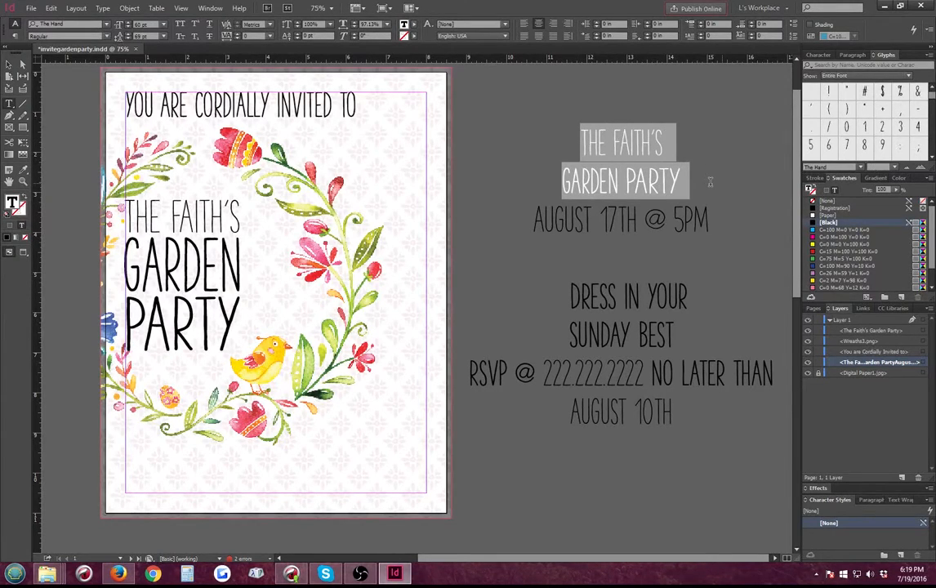
{"action": "key", "text": "BackSpace"}
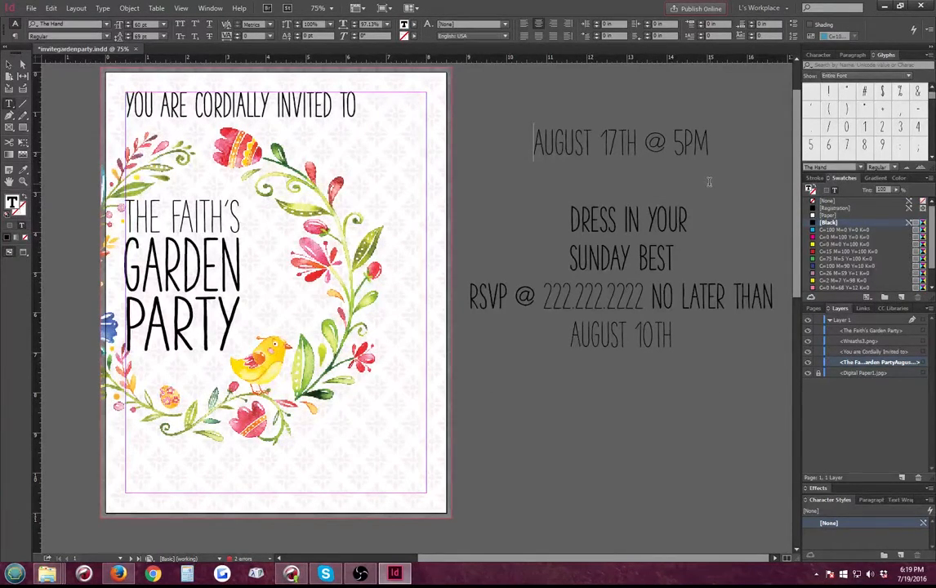
Join "Dress in your" and "Sunday Best" into a single line in the pasteboard text
{"action": "left_click", "coordinate": [581, 167]}
{"action": "left_click", "coordinate": [695, 217]}
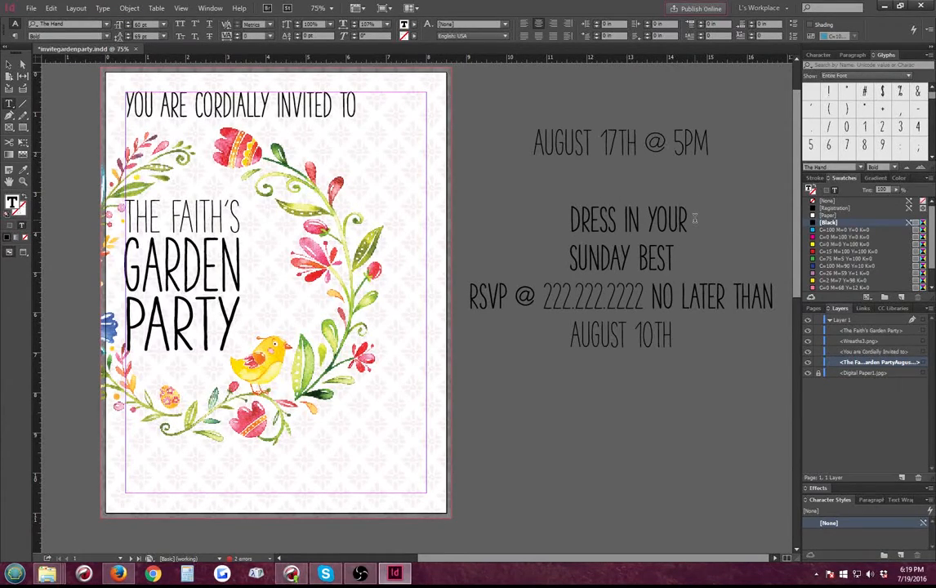
{"action": "key", "text": "Delete"}
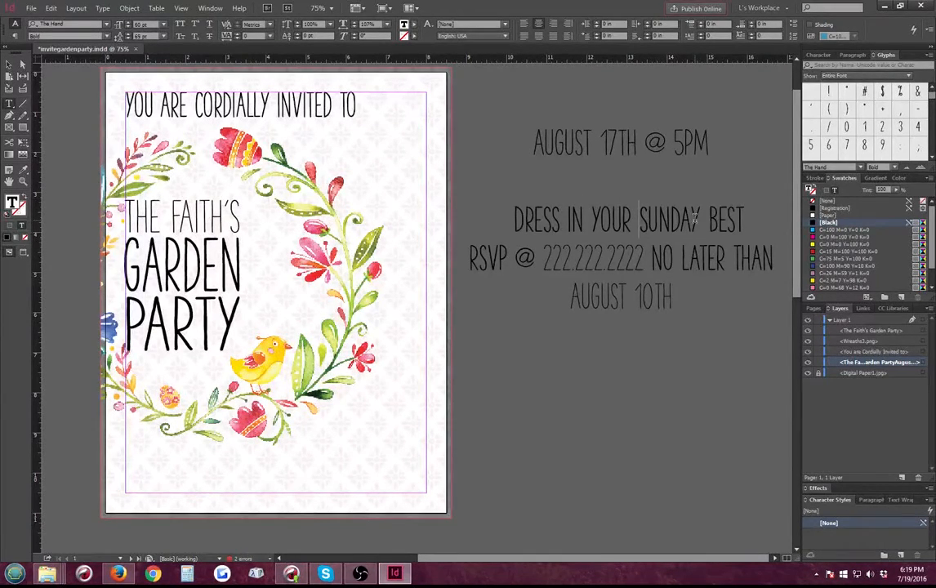
{"action": "key", "text": "Return"}
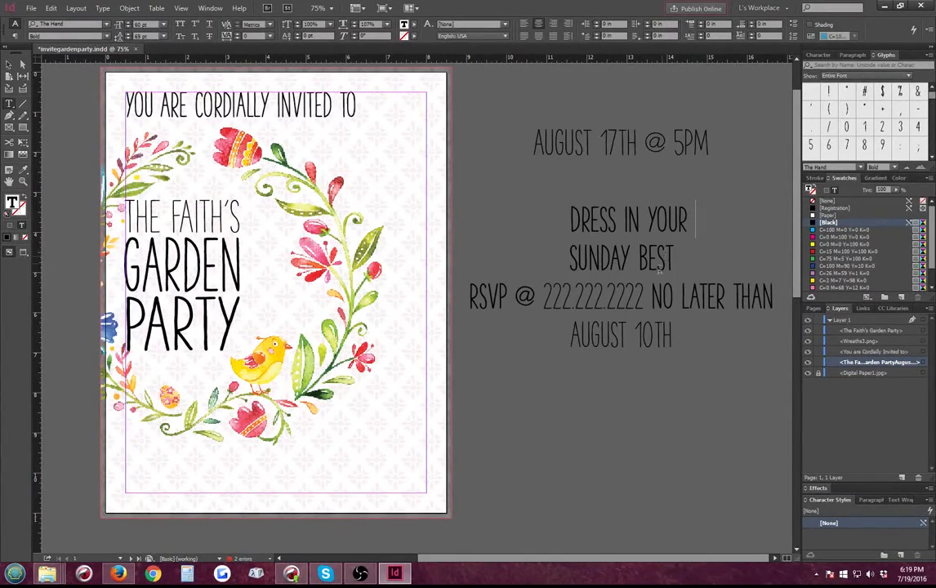
{"action": "left_click_drag", "start_coordinate": [677, 262], "coordinate": [514, 262]}
{"action": "left_click", "coordinate": [671, 197]}
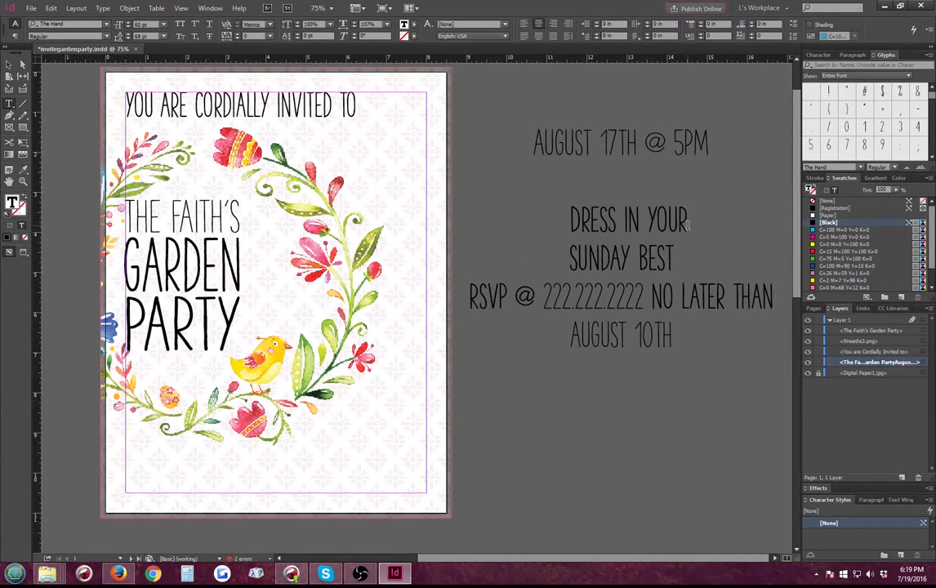
{"action": "left_click", "coordinate": [688, 224]}
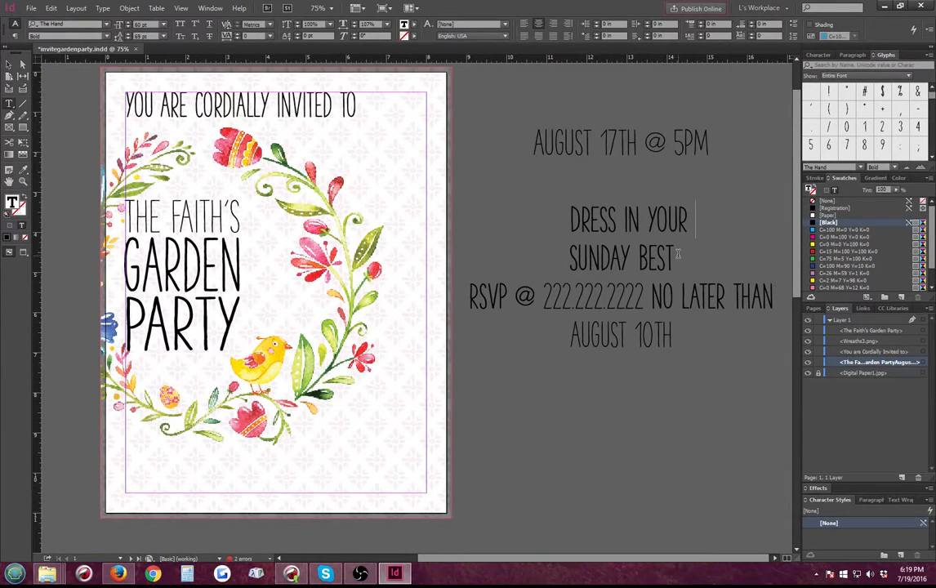
{"action": "key", "text": "Delete"}
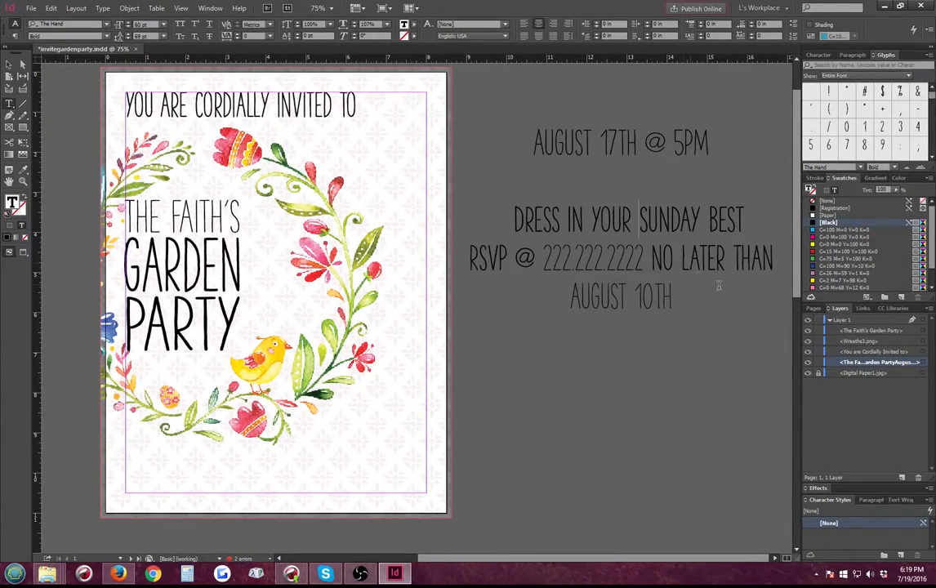
{"action": "left_click", "coordinate": [776, 260]}
{"action": "left_click", "coordinate": [655, 262]}
{"action": "left_click", "coordinate": [779, 263]}
{"action": "key", "text": "Delete"}
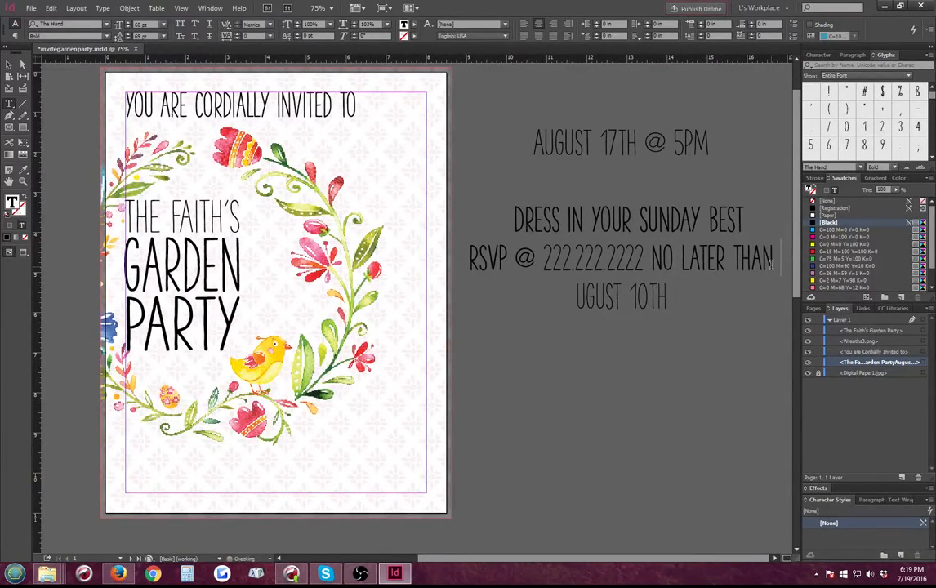
{"action": "key", "text": "ctrl+z"}
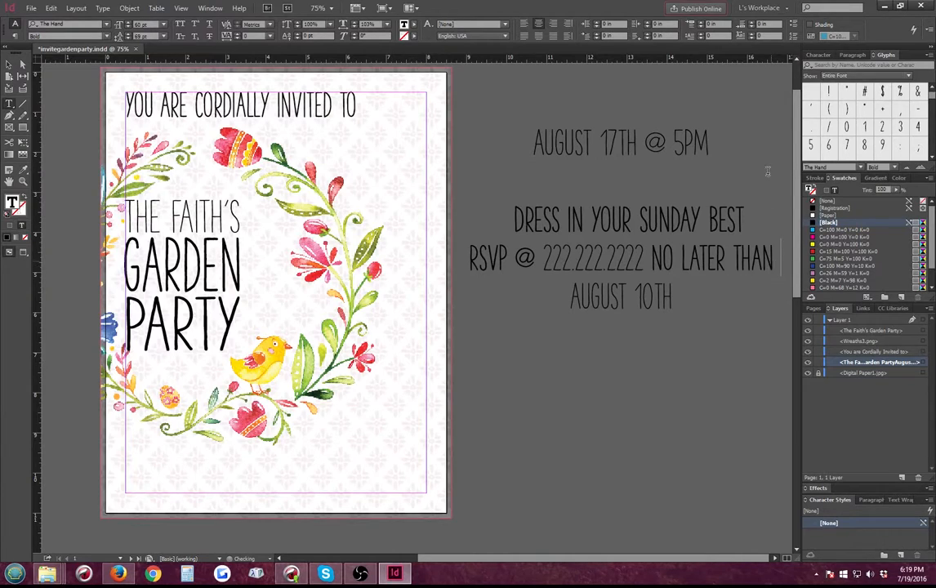
Widen the pasteboard text frame to about 10.82 in and remove the line breaks between the date line and "Dress in your Sunday Best"
{"action": "key", "text": "Escape"}
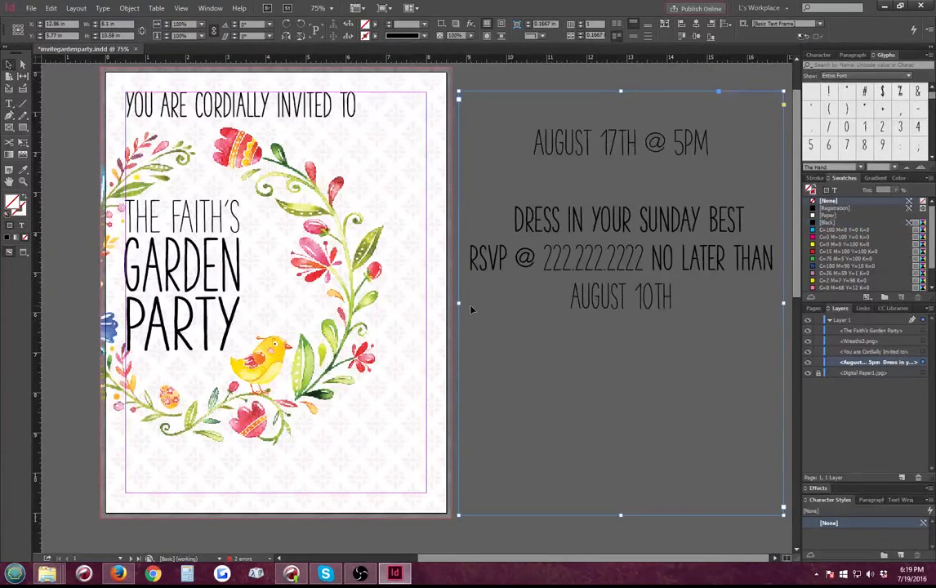
{"action": "left_click_drag", "start_coordinate": [459, 303], "coordinate": [349, 303]}
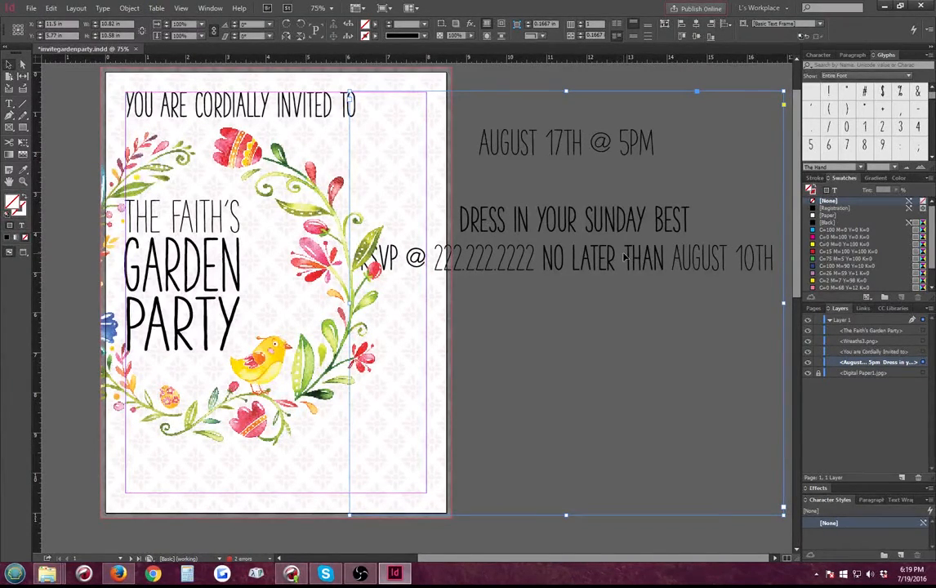
{"action": "double_click", "coordinate": [463, 227]}
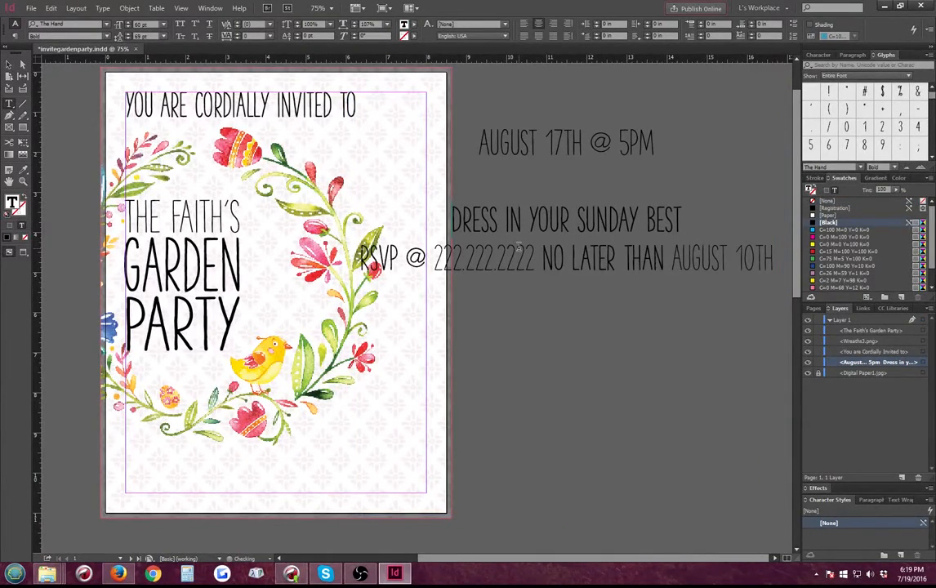
{"action": "key", "text": "BackSpace"}
{"action": "key", "text": "BackSpace"}
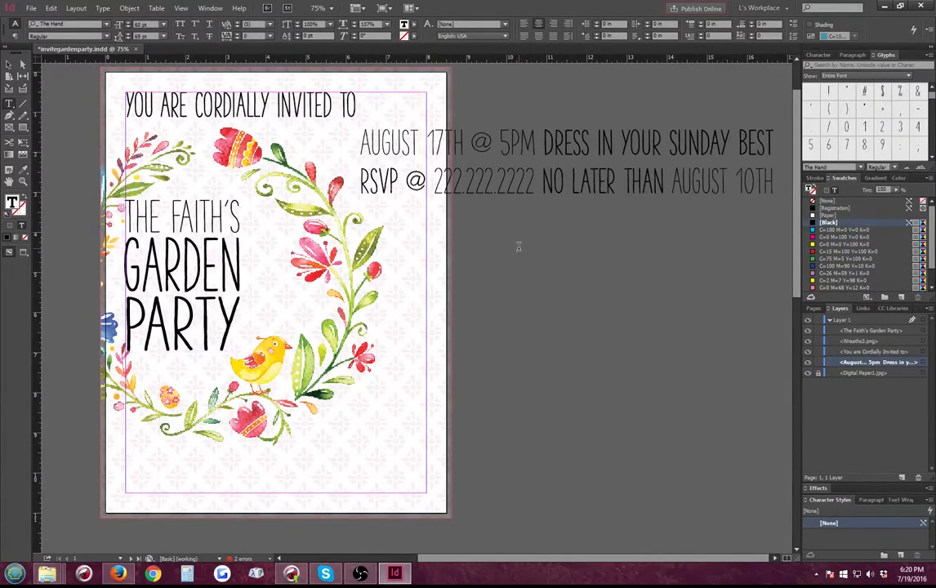
Resize the event details frame to about 12.6 by 2.83 in around its two lines and place it across the page's lower right edge
{"action": "left_click", "coordinate": [9, 64]}
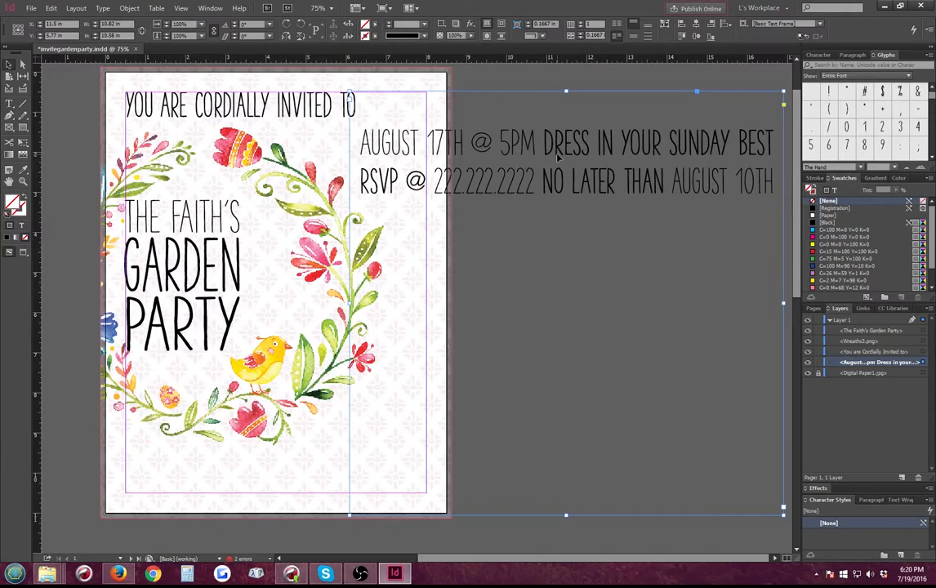
{"action": "left_click_drag", "start_coordinate": [557, 156], "coordinate": [298, 381]}
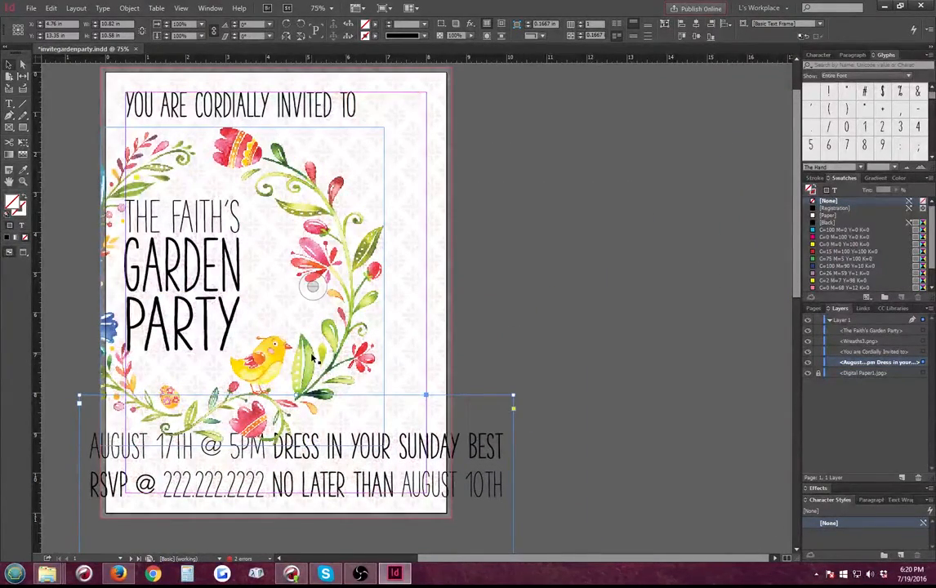
{"action": "key", "text": "ctrl+minus"}
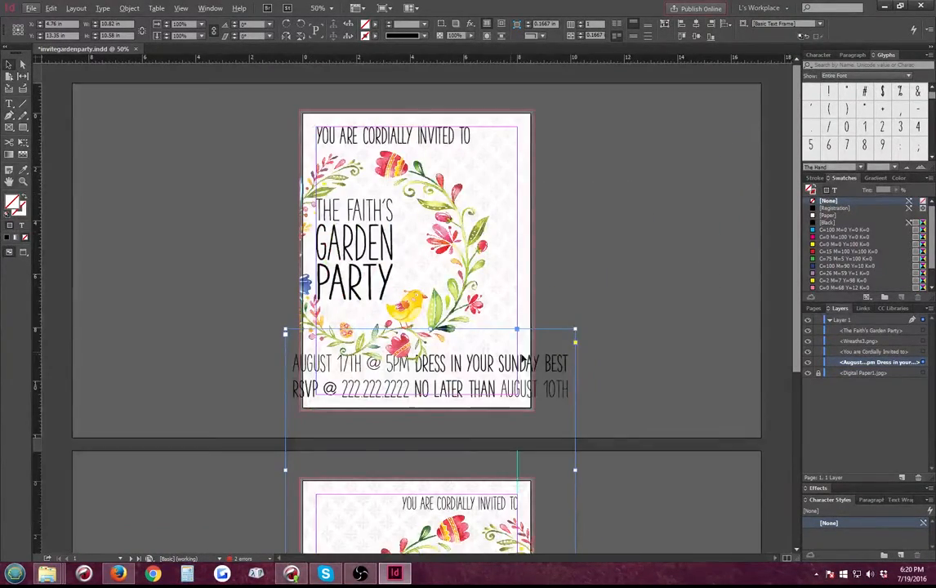
{"action": "left_click_drag", "start_coordinate": [578, 331], "coordinate": [619, 257]}
{"action": "left_click_drag", "start_coordinate": [544, 302], "coordinate": [546, 137]}
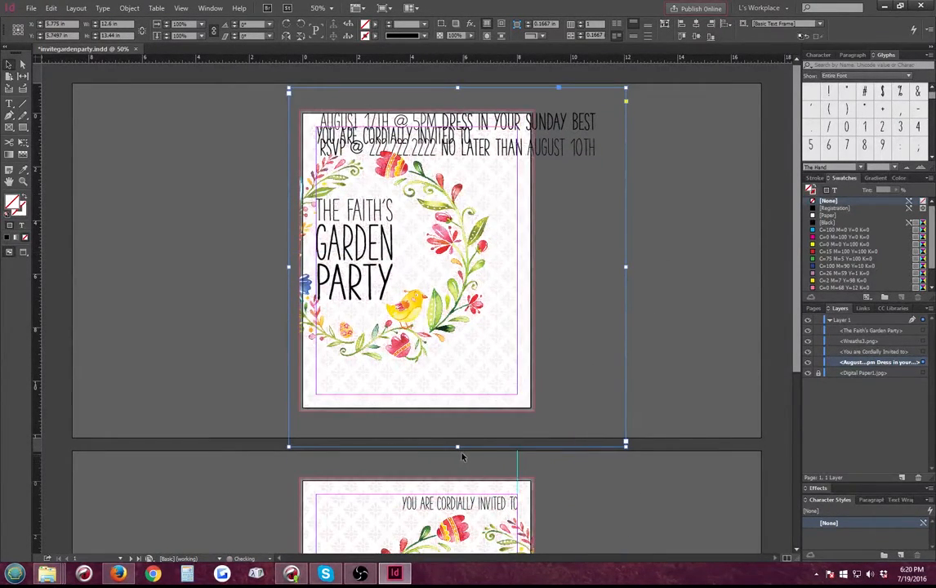
{"action": "left_click_drag", "start_coordinate": [458, 448], "coordinate": [459, 163]}
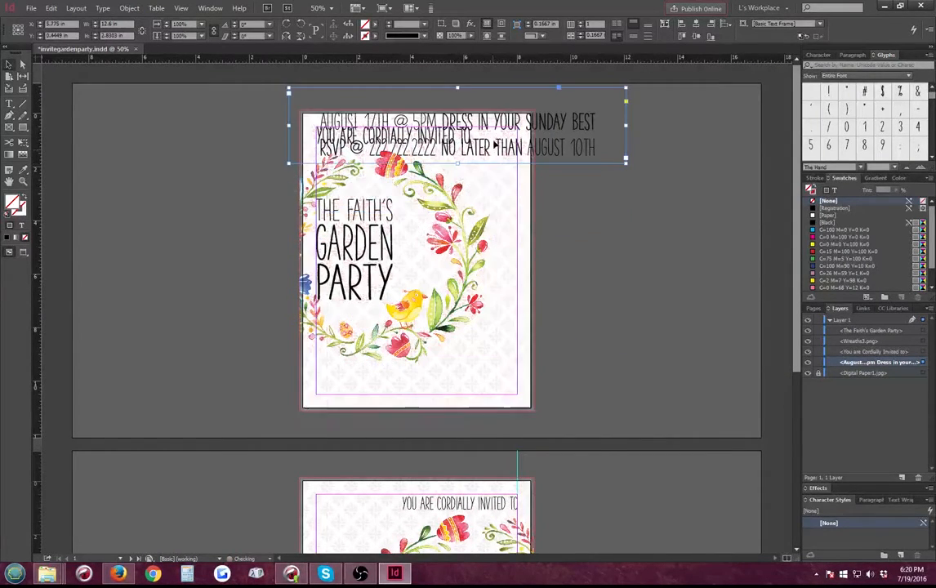
{"action": "left_click_drag", "start_coordinate": [498, 105], "coordinate": [617, 333]}
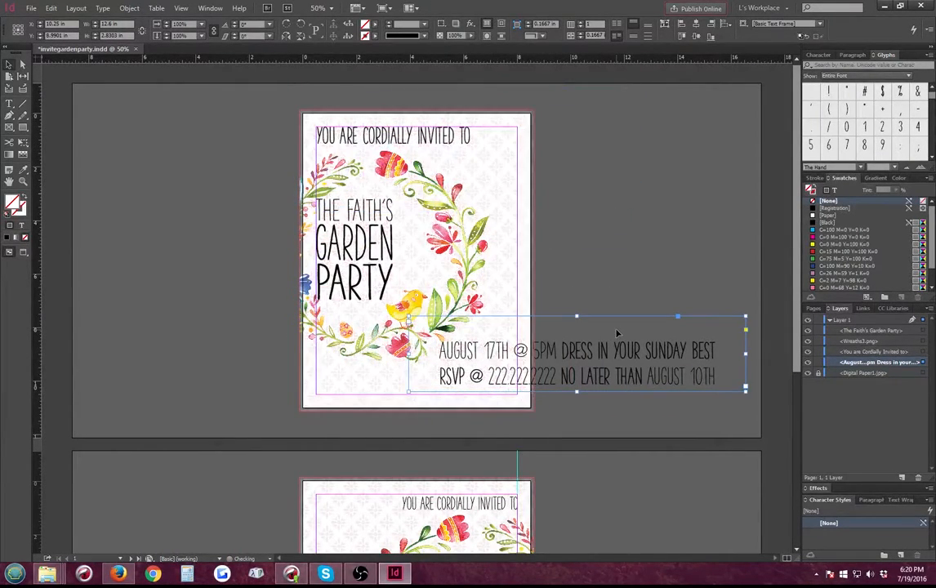
Delete the empty line above the date line in the event details text
{"action": "double_click", "coordinate": [618, 334]}
{"action": "key", "text": "Delete"}
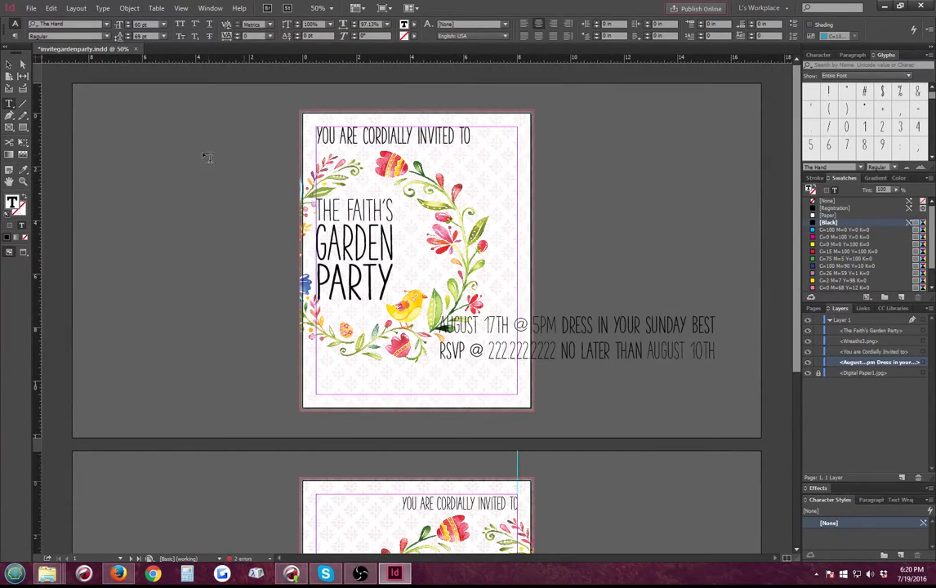
{"action": "left_click", "coordinate": [8, 63]}
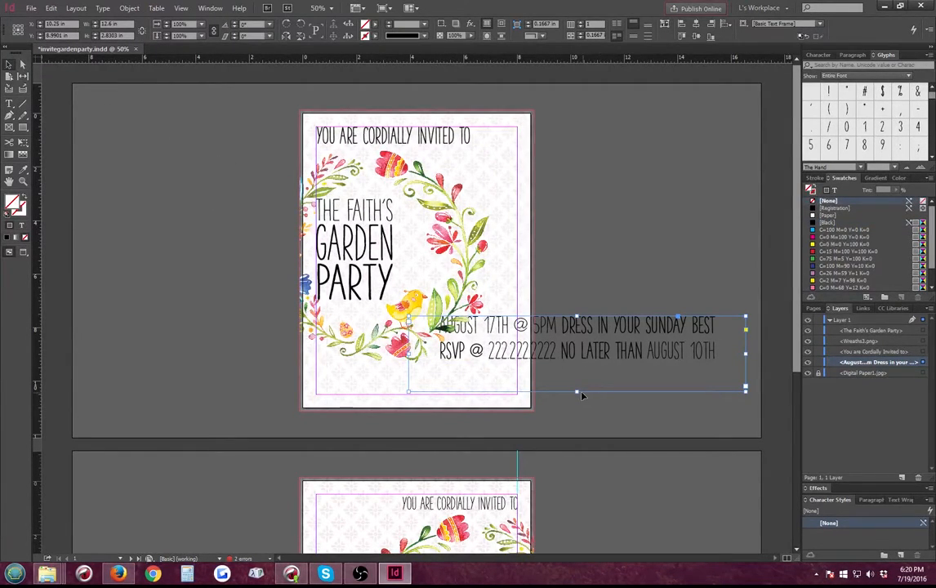
Shorten the event details frame to about 1.58 in high and move it across the page's lower edge, around X 4.5 in, Y 10.33 in
{"action": "key", "text": "t"}
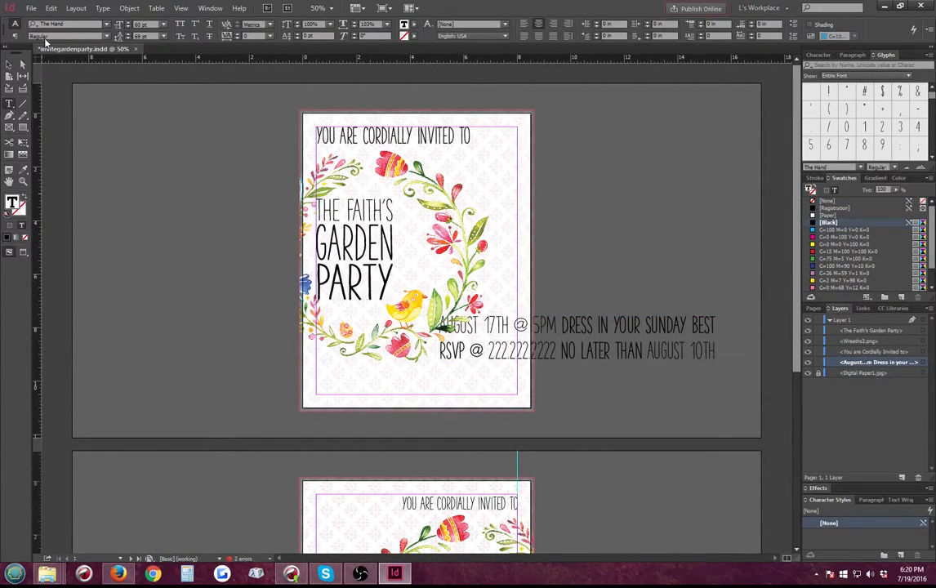
{"action": "left_click", "coordinate": [8, 64]}
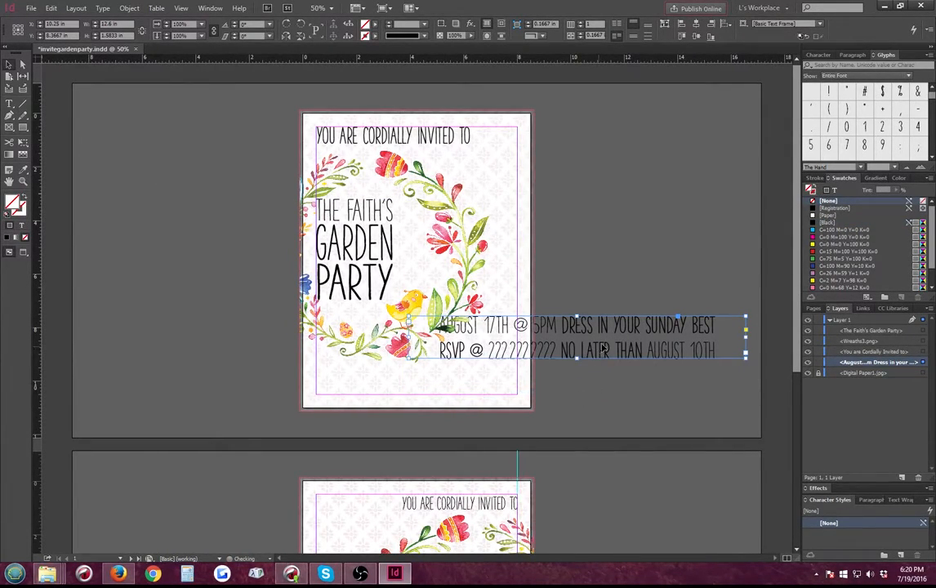
{"action": "left_click_drag", "start_coordinate": [576, 393], "coordinate": [448, 406]}
Set the font size of both event details lines to 48 pt
{"action": "scroll", "coordinate": [517, 391], "scroll_direction": "up", "scroll_amount": 1}
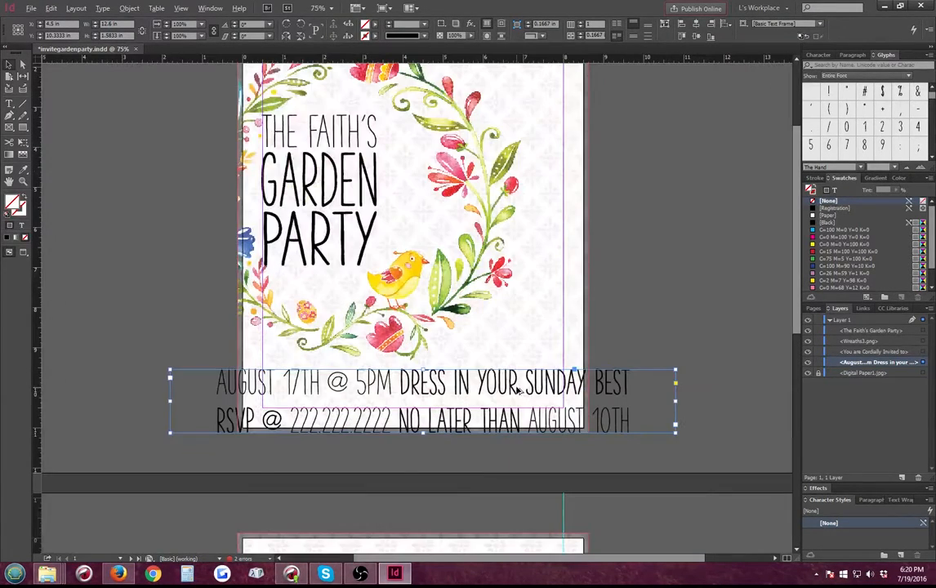
{"action": "scroll", "coordinate": [517, 392], "scroll_direction": "up", "scroll_amount": 2}
{"action": "scroll", "coordinate": [516, 393], "scroll_direction": "down", "scroll_amount": 1}
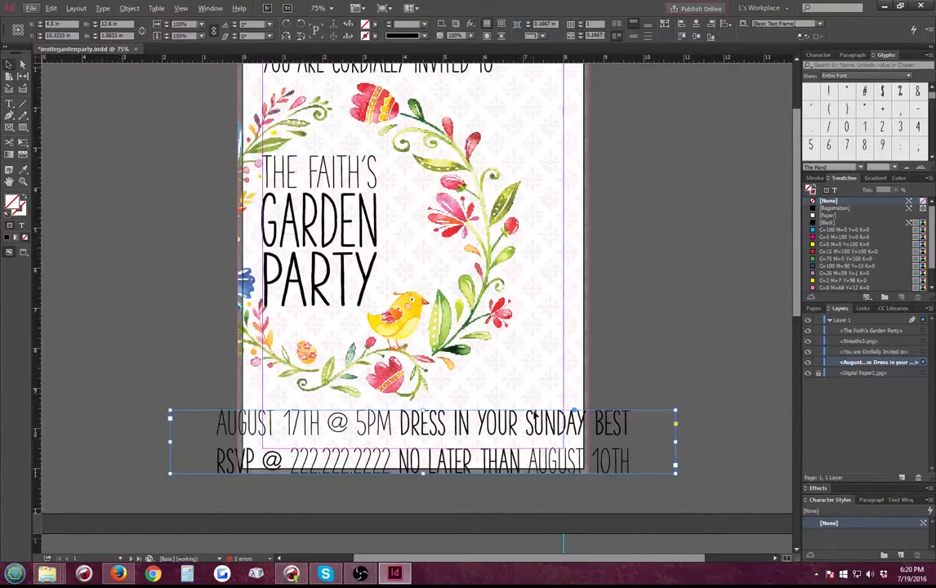
{"action": "double_click", "coordinate": [529, 419]}
{"action": "key", "text": "ctrl+a"}
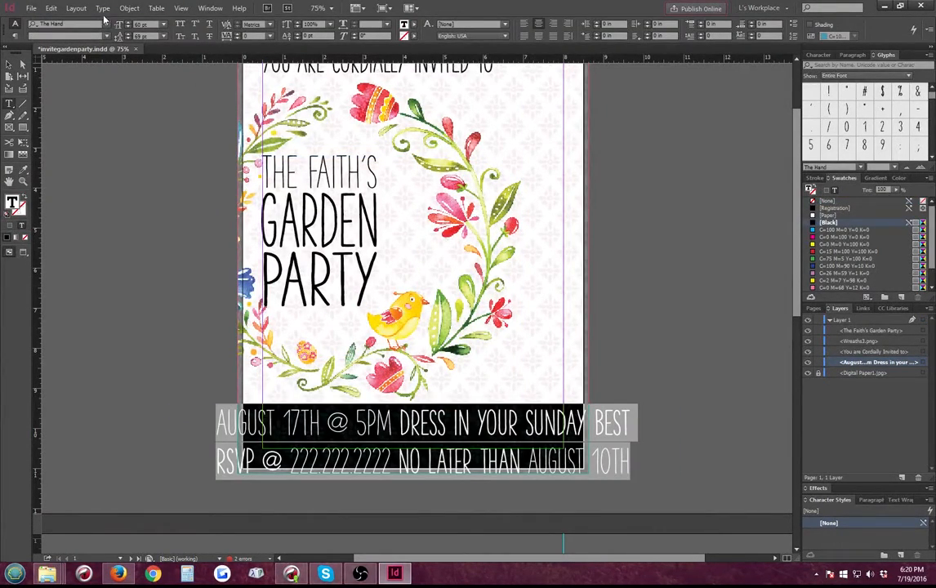
{"action": "left_click", "coordinate": [162, 24]}
{"action": "left_click", "coordinate": [153, 171]}
{"action": "left_click", "coordinate": [389, 421]}
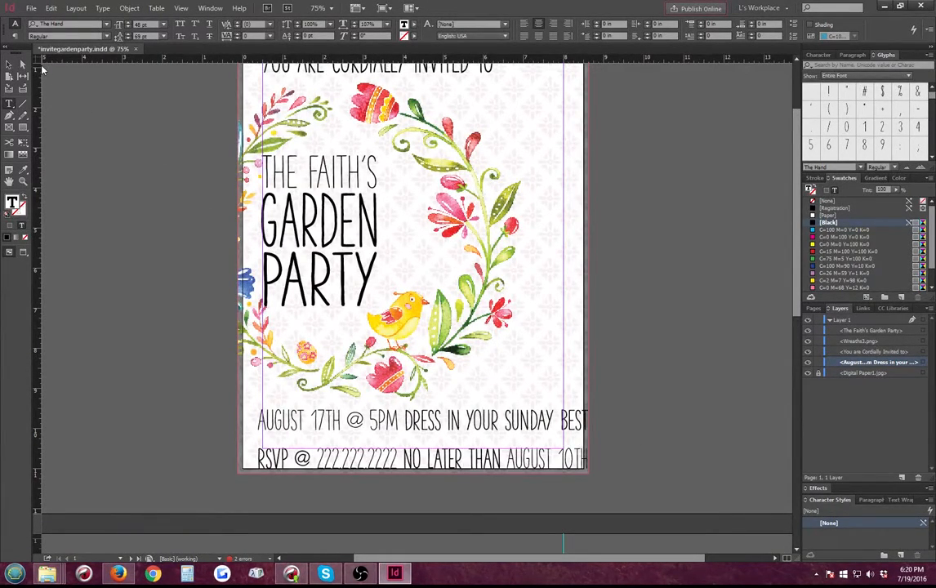
Set the event details text to 45 pt and move its frame up to about X 4.30 in, Y 9.97 in
{"action": "key", "text": "ctrl+a"}
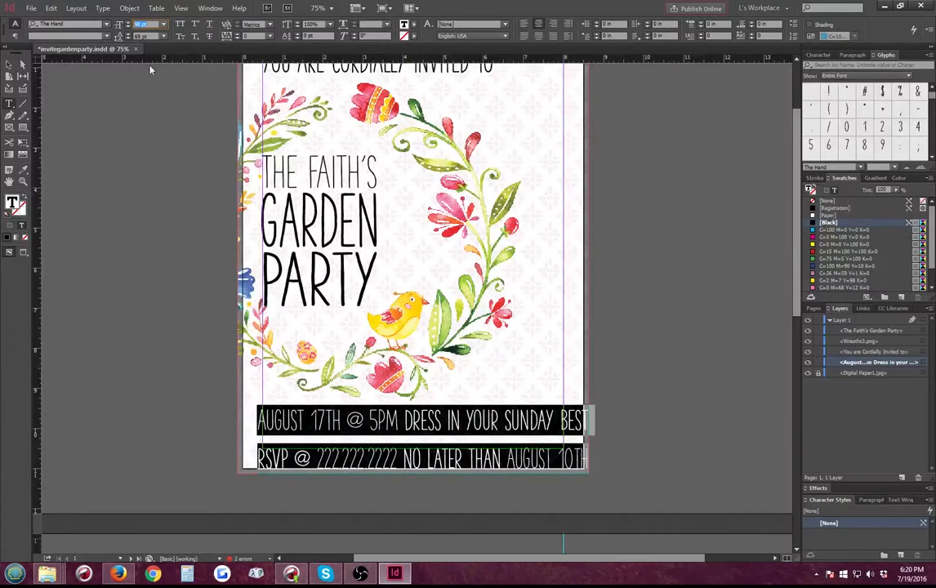
{"action": "type", "text": "45"}
{"action": "key", "text": "Return"}
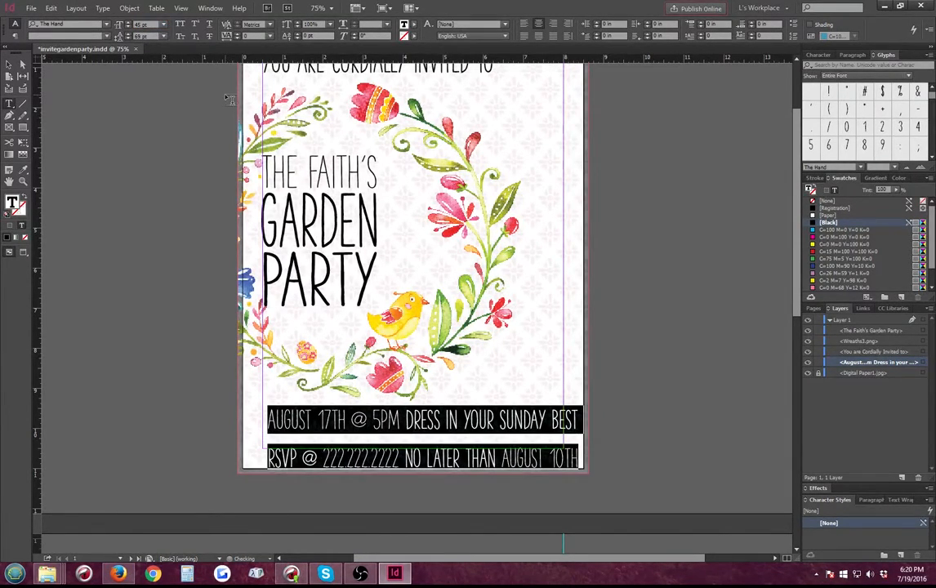
{"action": "left_click", "coordinate": [7, 62]}
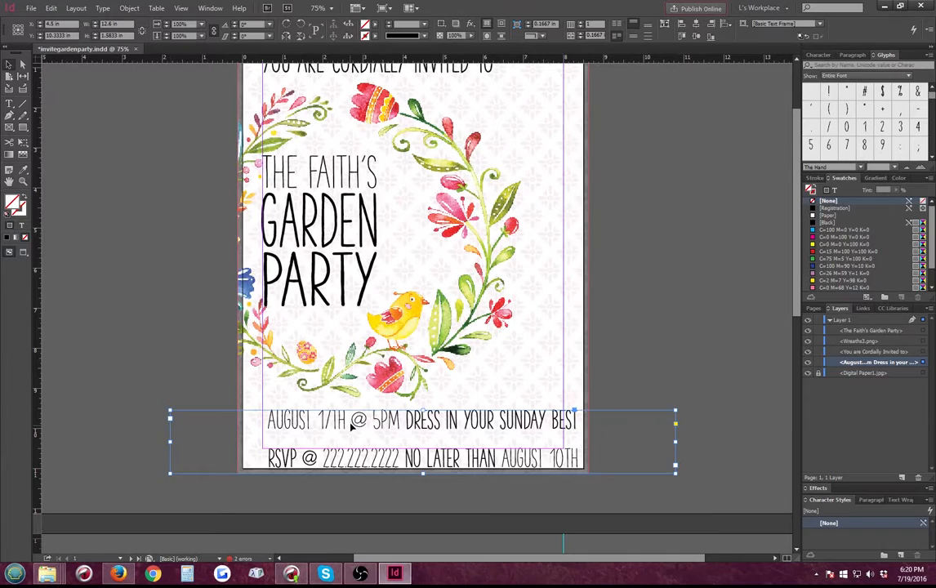
{"action": "left_click_drag", "start_coordinate": [353, 431], "coordinate": [348, 419]}
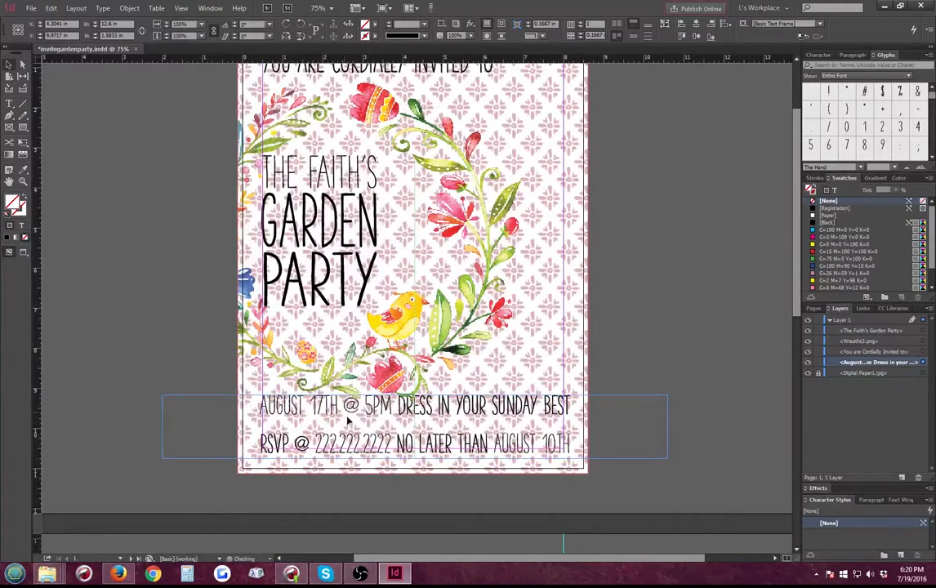
Set the leading of both event details lines to 48 pt
{"action": "double_click", "coordinate": [348, 420]}
{"action": "key", "text": "ctrl+a"}
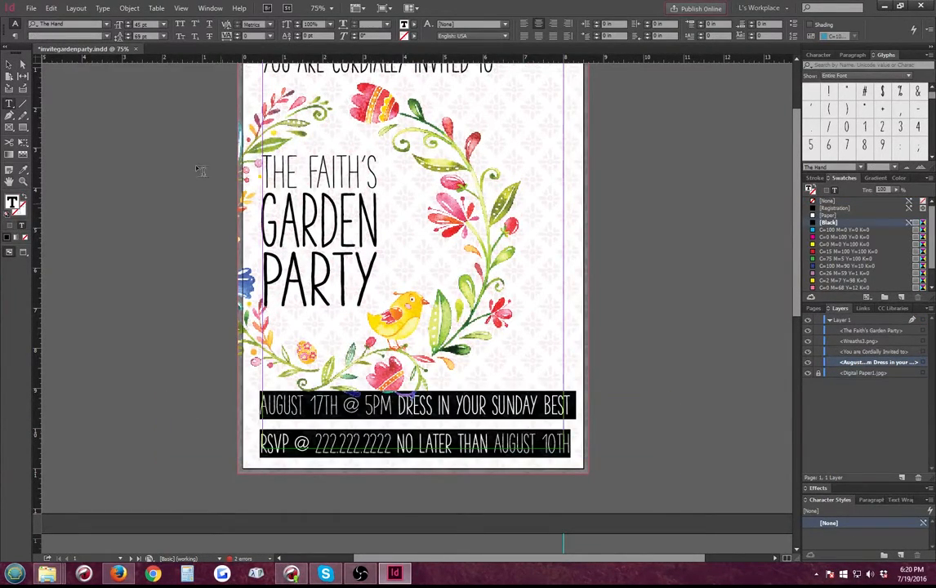
{"action": "left_click", "coordinate": [162, 36]}
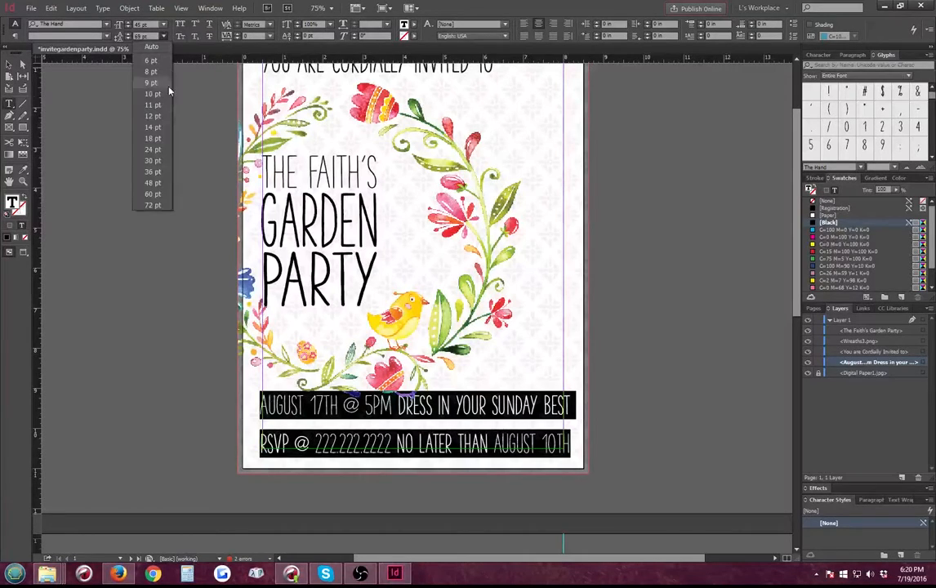
{"action": "left_click", "coordinate": [152, 183]}
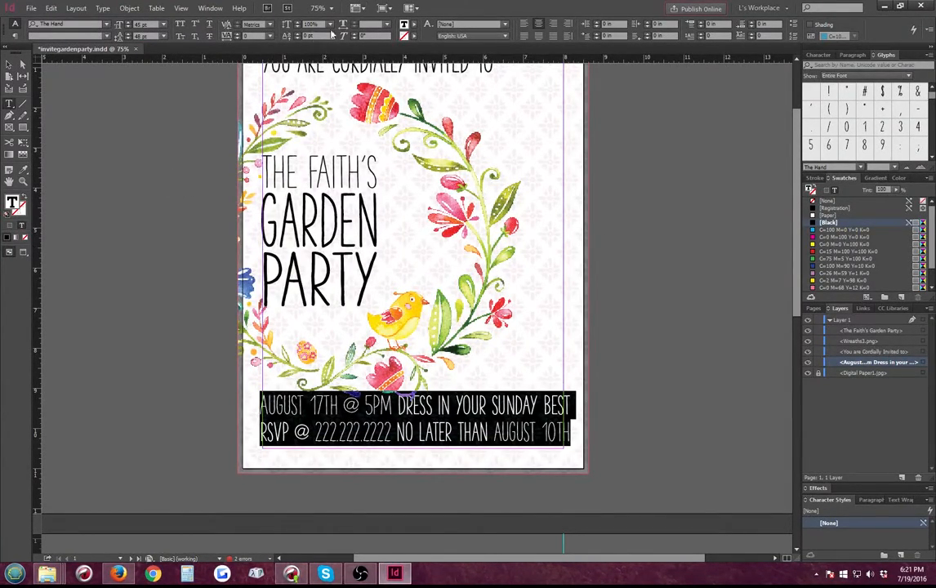
Try 90% horizontal scale on the event details text and settle on 100% for both lines
{"action": "left_click", "coordinate": [387, 23]}
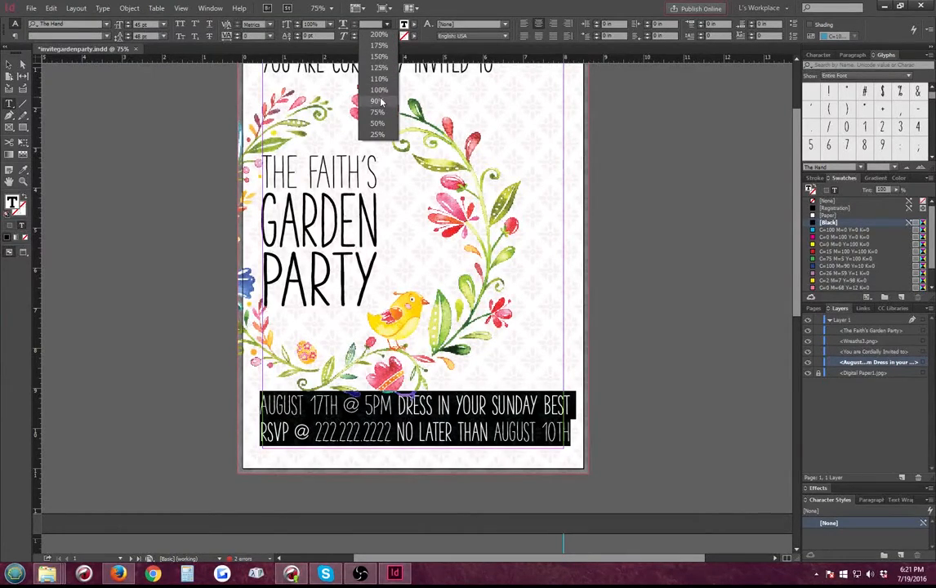
{"action": "left_click", "coordinate": [378, 101]}
{"action": "left_click", "coordinate": [388, 24]}
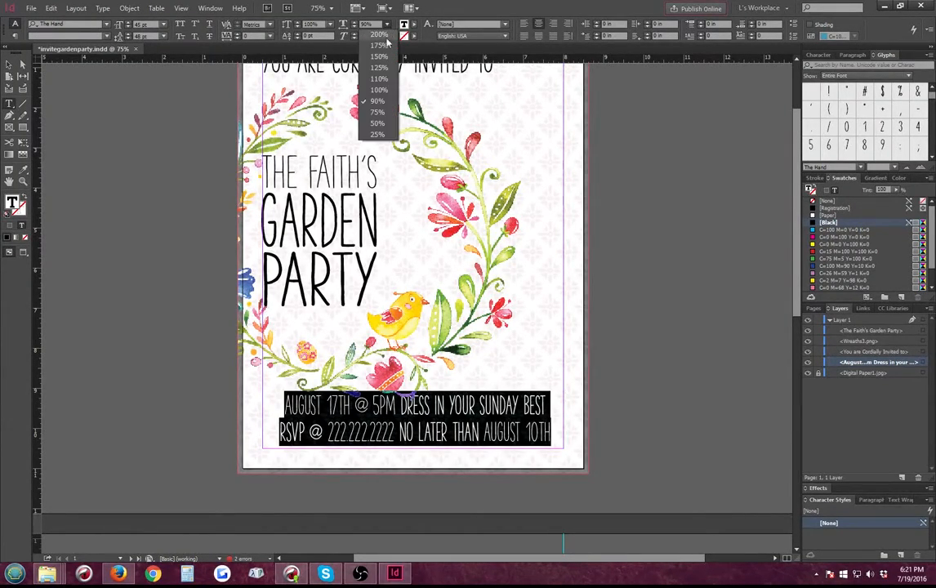
{"action": "left_click", "coordinate": [389, 90]}
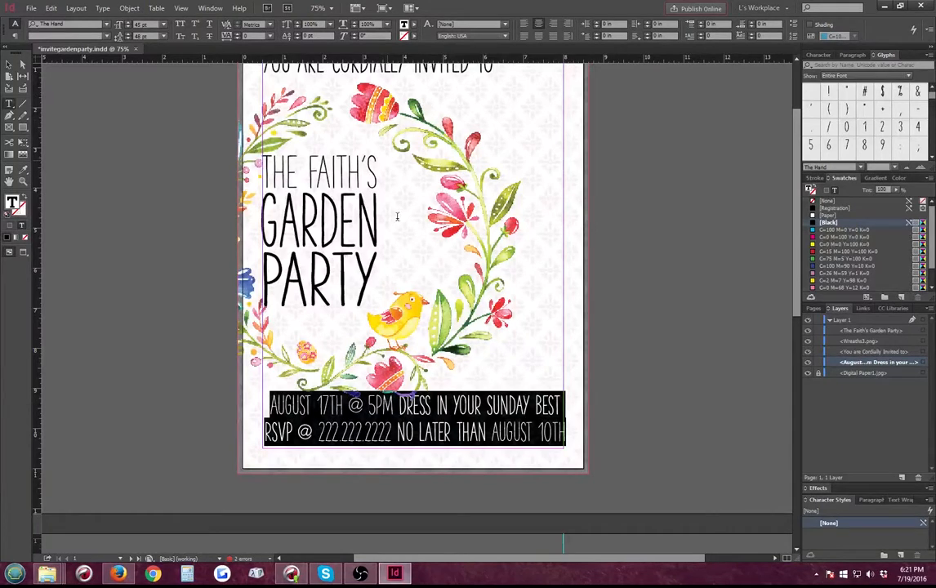
{"action": "left_click", "coordinate": [514, 429]}
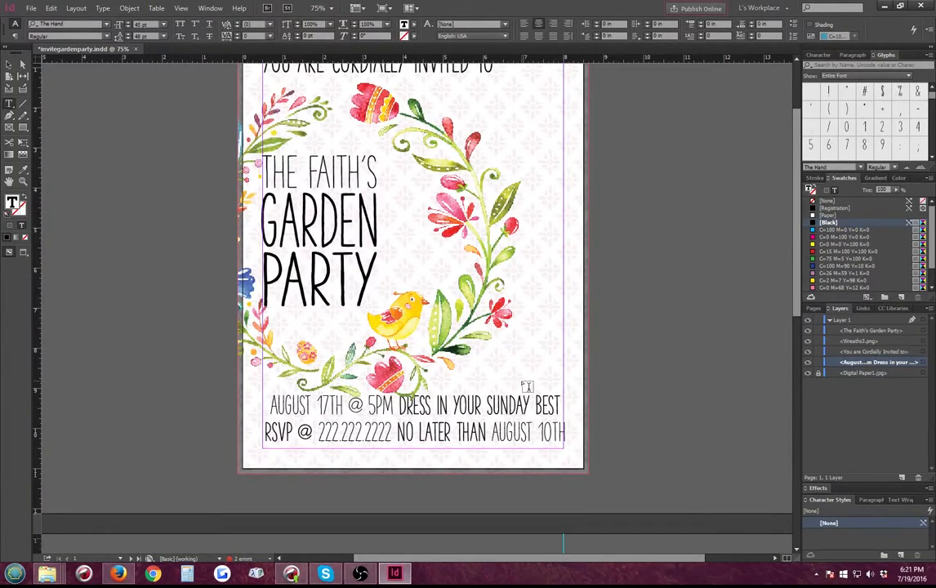
Try a horizontal scale of 101% on the event details text and return it to 100%
{"action": "scroll", "coordinate": [470, 351], "scroll_direction": "up", "scroll_amount": 1}
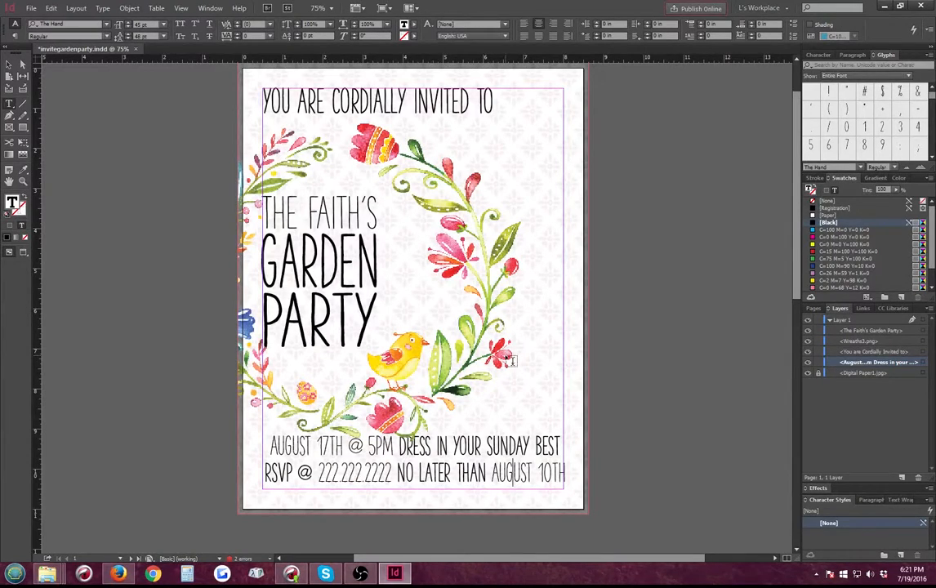
{"action": "left_click", "coordinate": [490, 464]}
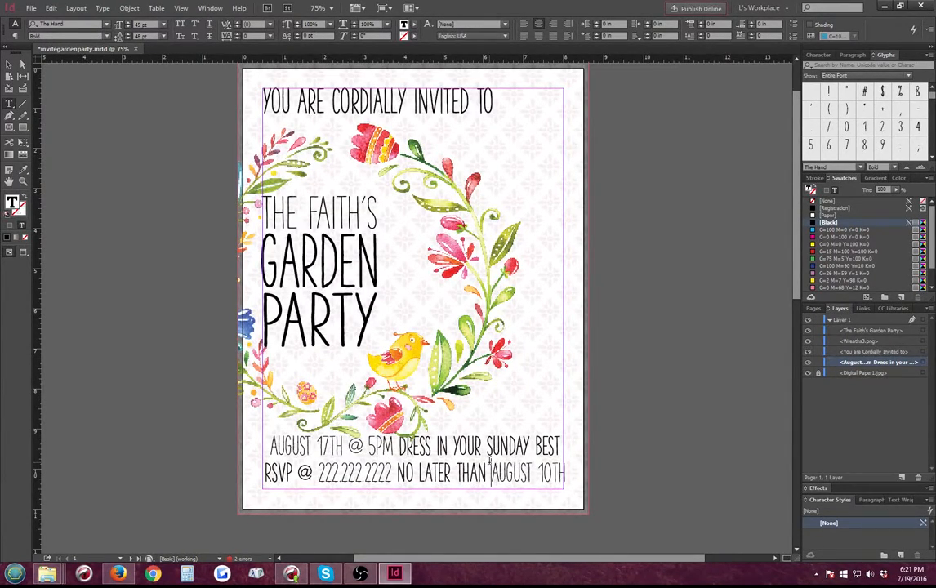
{"action": "key", "text": "ctrl+a"}
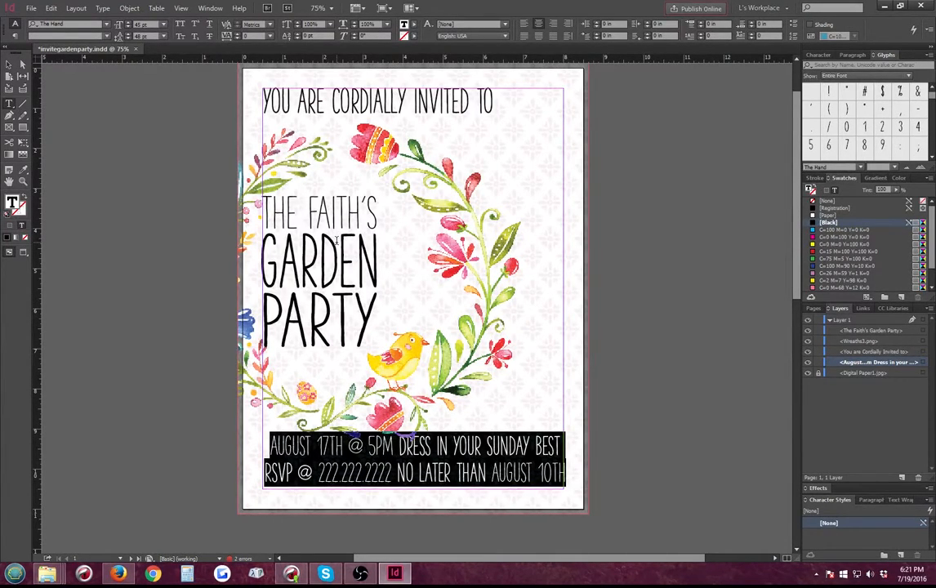
{"action": "left_click", "coordinate": [404, 472]}
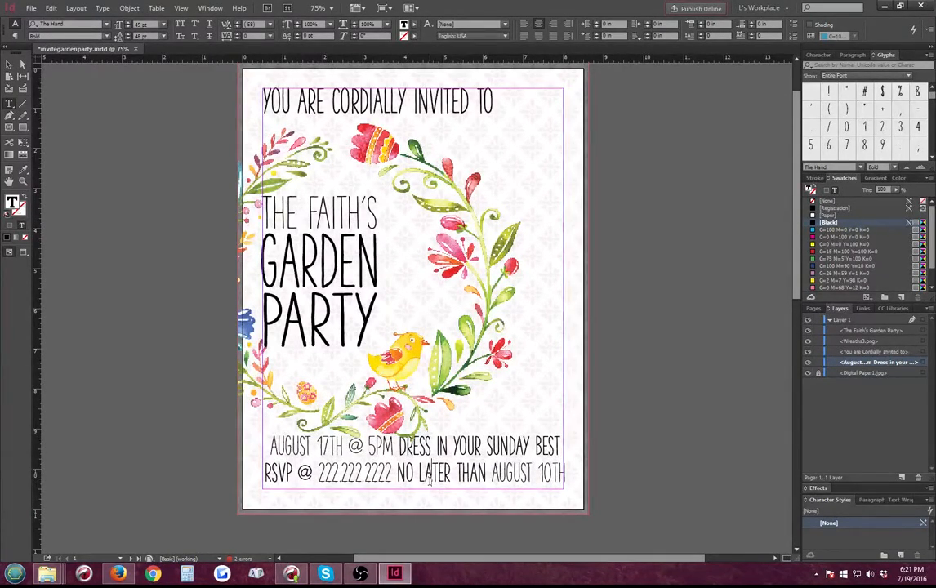
{"action": "key", "text": "ctrl+a"}
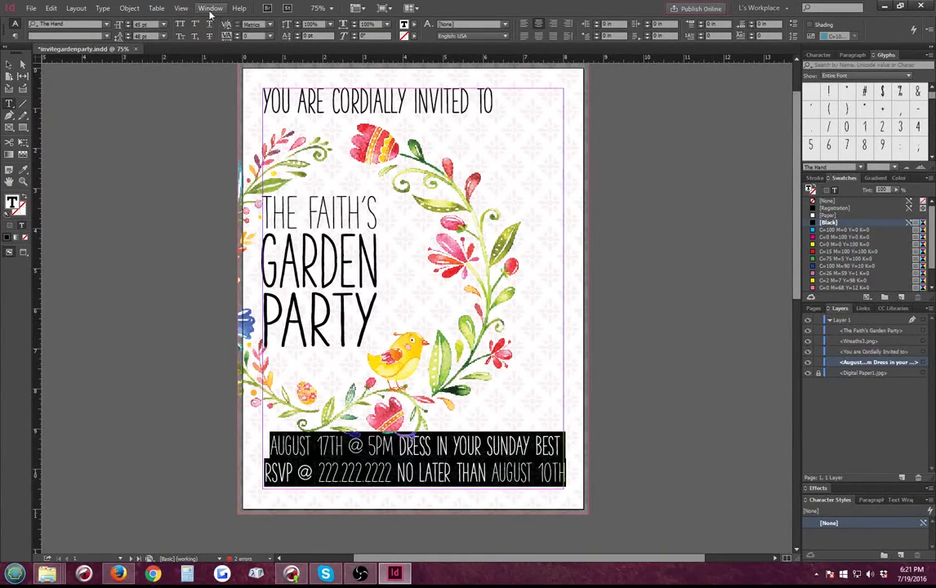
{"action": "left_click", "coordinate": [354, 25]}
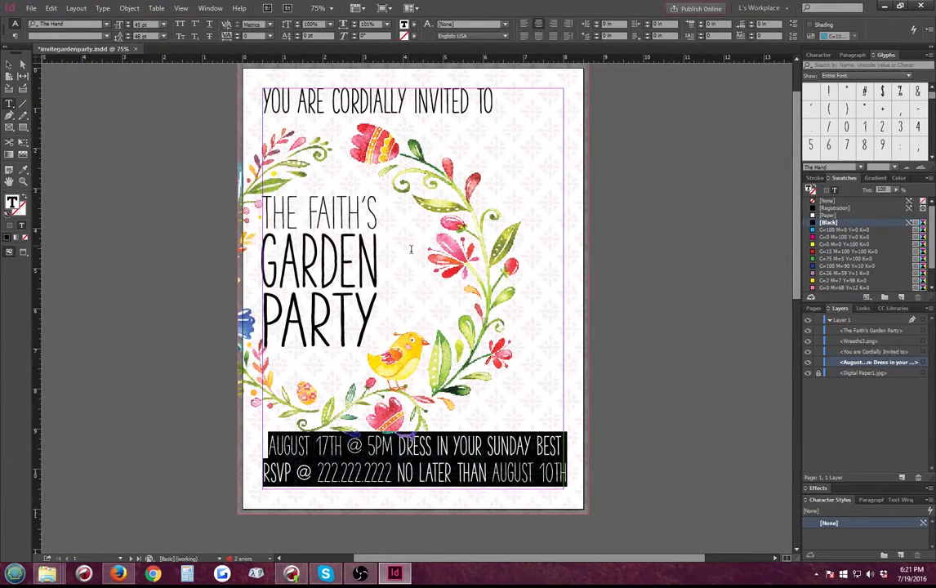
{"action": "left_click", "coordinate": [354, 27]}
{"action": "left_click", "coordinate": [516, 474]}
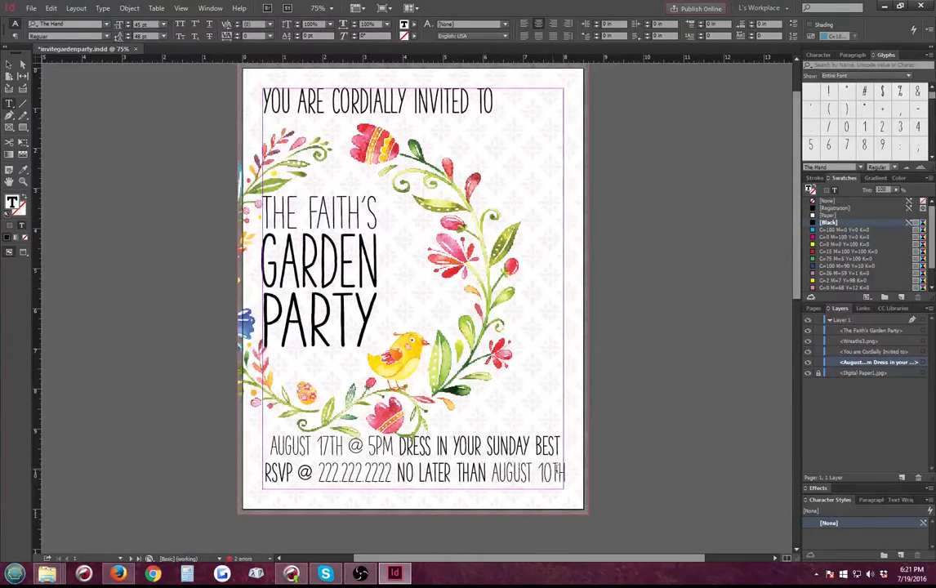
Narrow the event details frame from both sides to 7.5 in so it spans exactly between the page margins
{"action": "left_click", "coordinate": [9, 65]}
{"action": "key", "text": "j"}
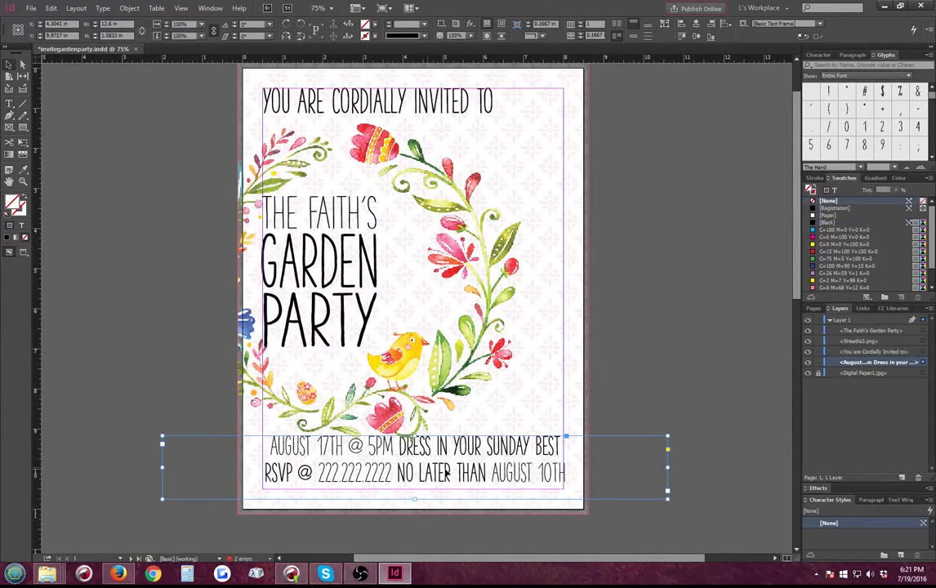
{"action": "left_click_drag", "start_coordinate": [668, 465], "coordinate": [563, 468]}
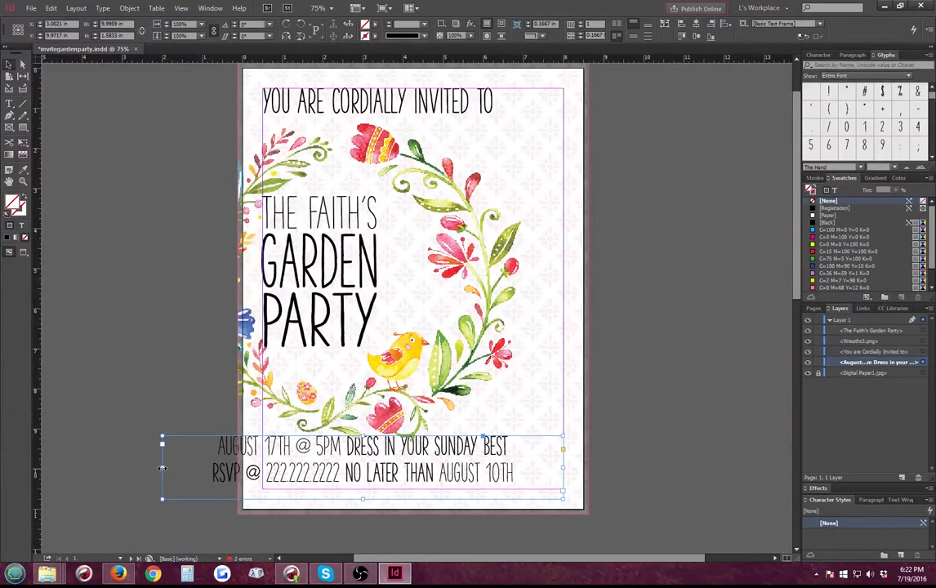
{"action": "left_click_drag", "start_coordinate": [162, 468], "coordinate": [263, 468]}
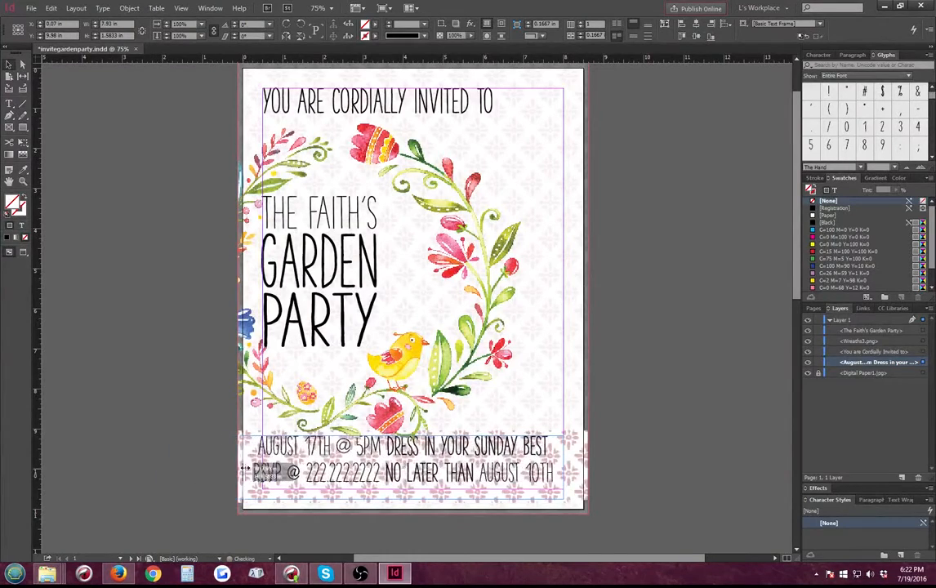
Left-align both event details lines and fit the frame's height to the text, about 1.14 in
{"action": "double_click", "coordinate": [363, 468]}
{"action": "key", "text": "ctrl+a"}
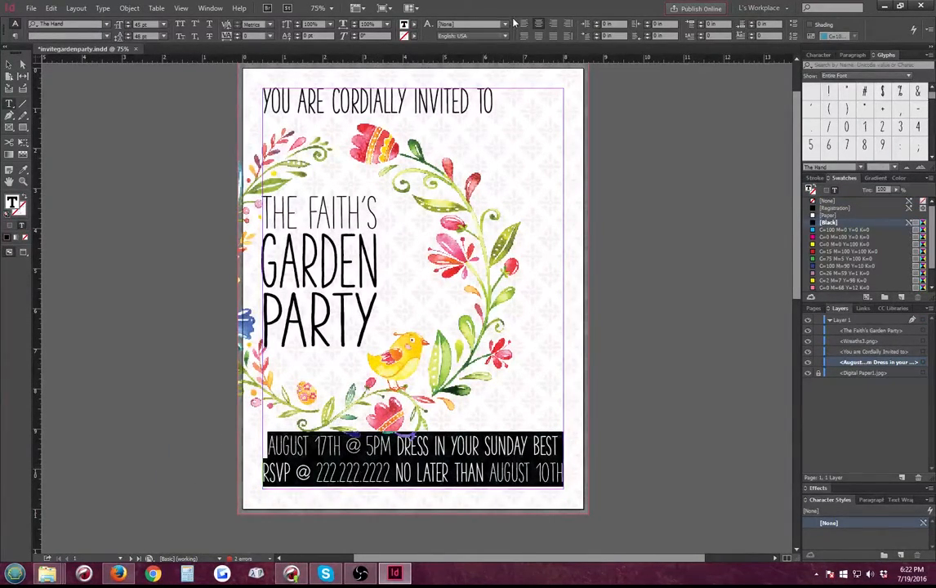
{"action": "left_click", "coordinate": [9, 65]}
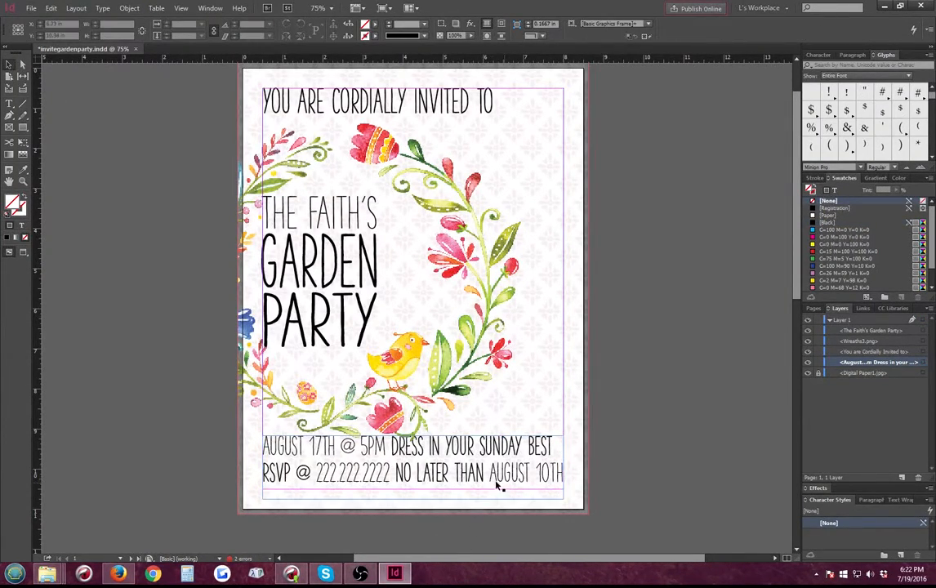
{"action": "double_click", "coordinate": [412, 498]}
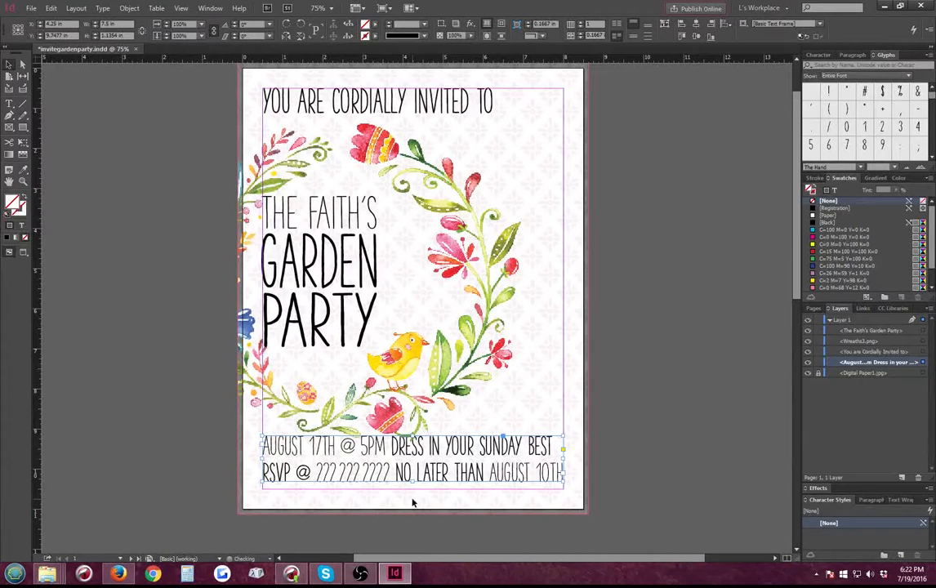
Insert a solid heart glyph from the Hello Lucky Ornaments font between "5PM" and "Dress" in the event details
{"action": "double_click", "coordinate": [394, 477]}
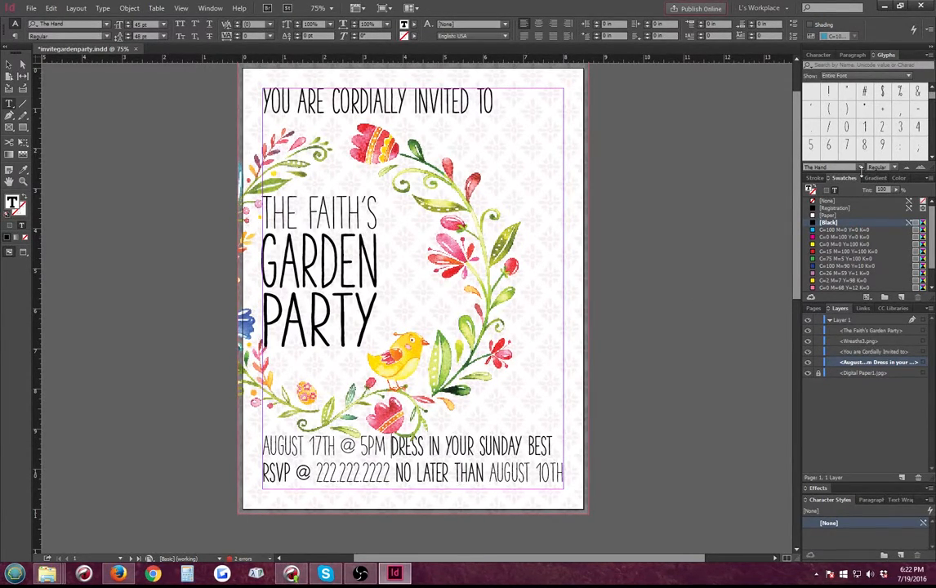
{"action": "left_click", "coordinate": [860, 167]}
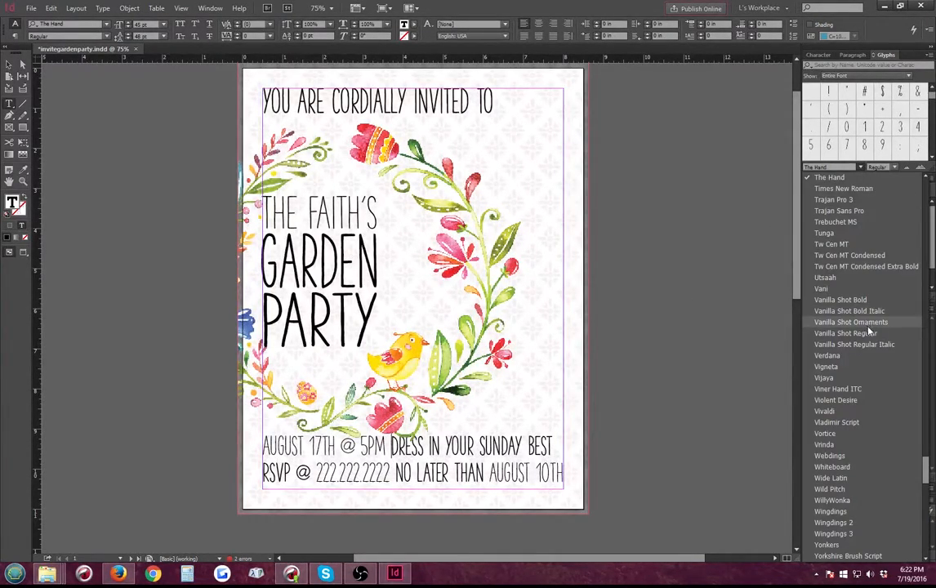
{"action": "scroll", "coordinate": [877, 328], "scroll_direction": "up", "scroll_amount": 10}
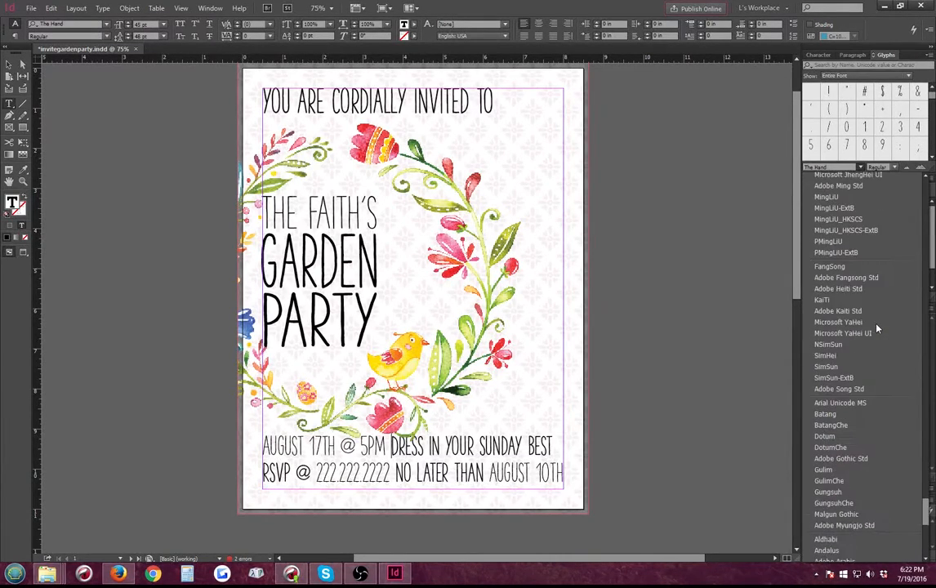
{"action": "scroll", "coordinate": [877, 327], "scroll_direction": "up", "scroll_amount": 20}
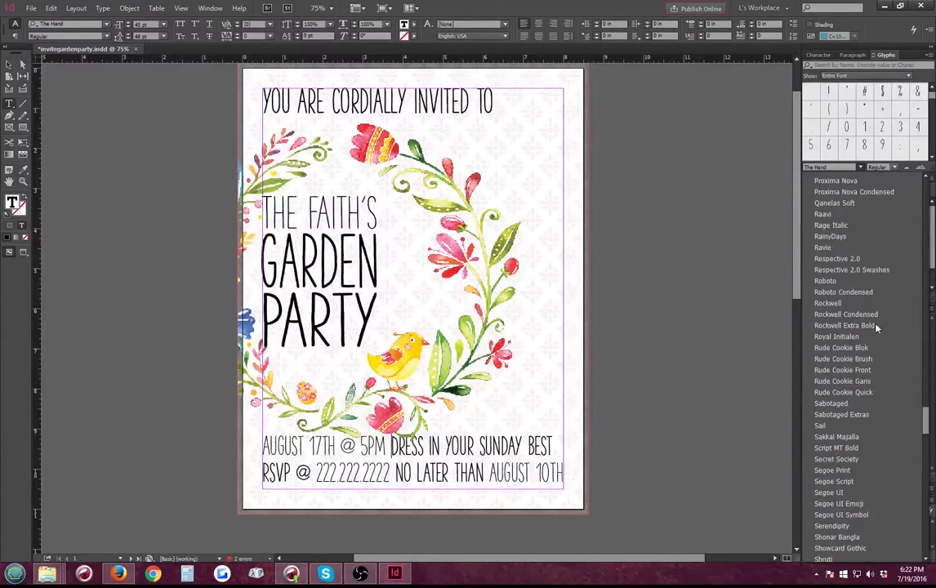
{"action": "scroll", "coordinate": [875, 329], "scroll_direction": "up", "scroll_amount": 10}
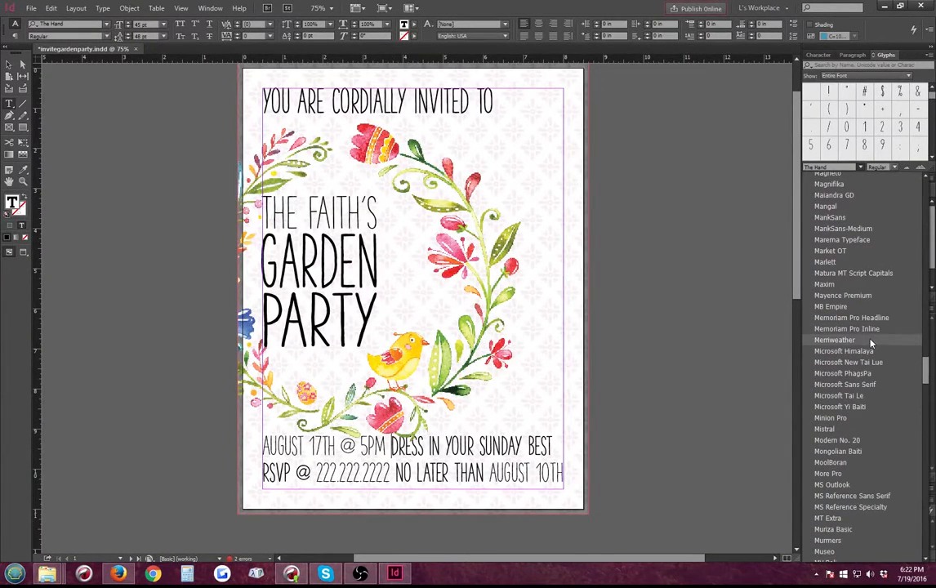
{"action": "scroll", "coordinate": [876, 330], "scroll_direction": "up", "scroll_amount": 15}
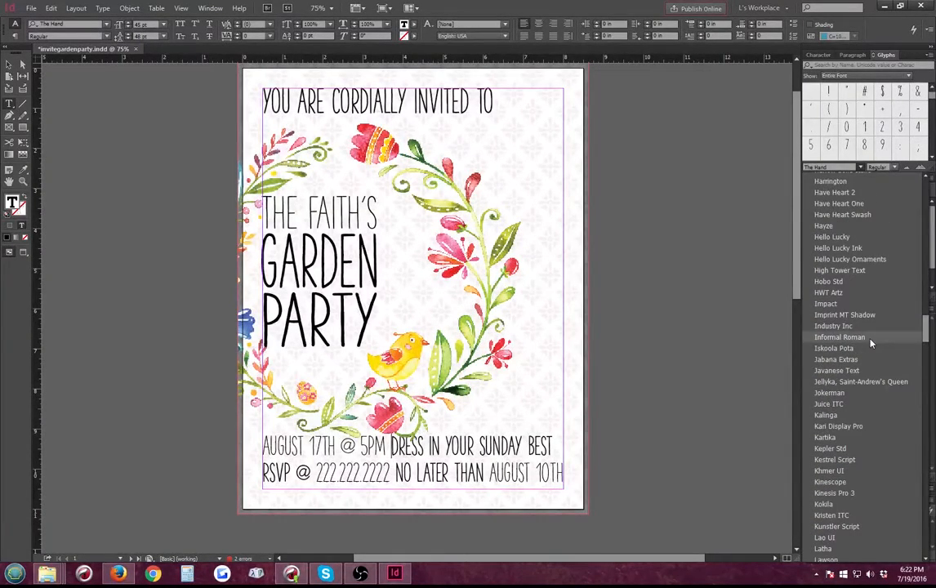
{"action": "left_click", "coordinate": [854, 259]}
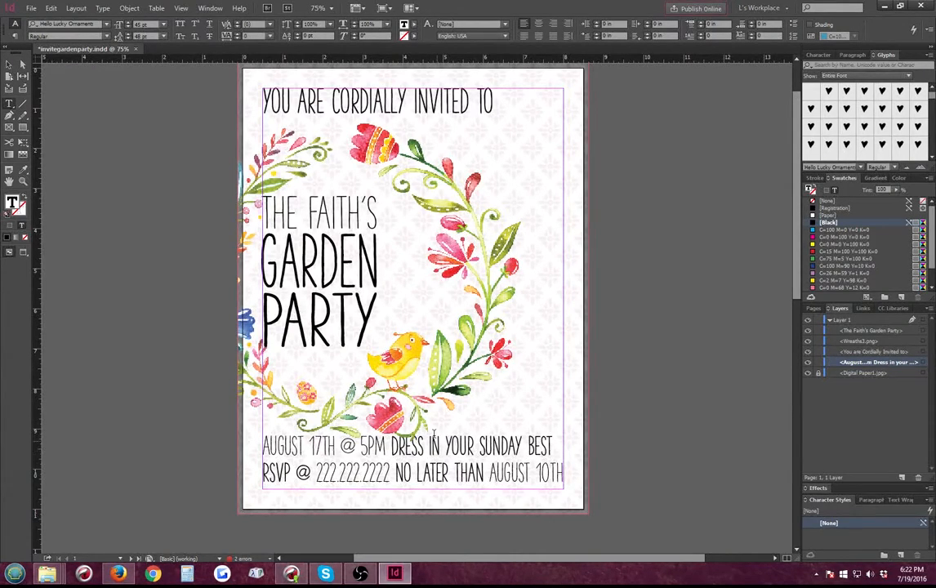
{"action": "scroll", "coordinate": [847, 125], "scroll_direction": "down", "scroll_amount": 2}
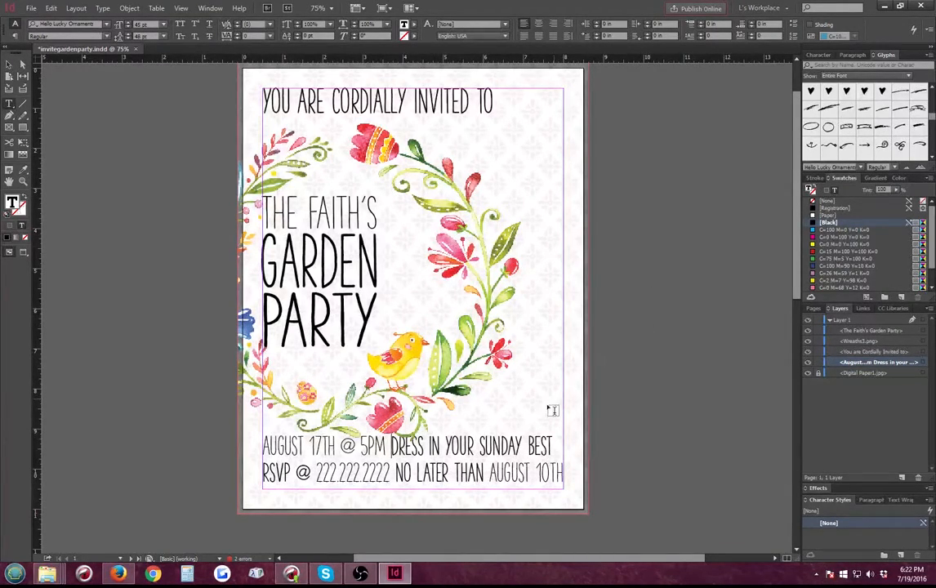
{"action": "type", "text": "♥"}
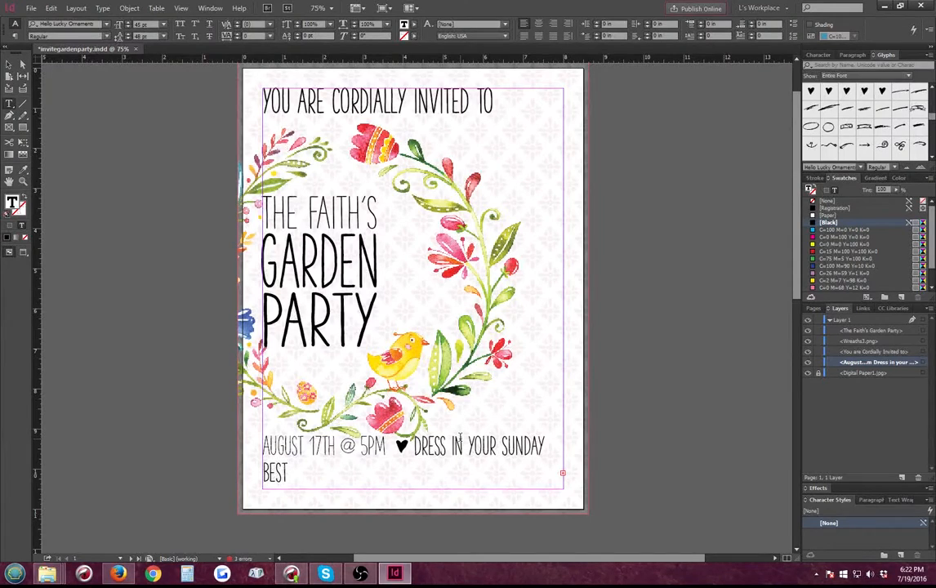
Replace the solid heart in the event details with the hand-drawn outlined heart glyph from Hello Lucky Ornaments
{"action": "left_click_drag", "start_coordinate": [393, 445], "coordinate": [405, 445]}
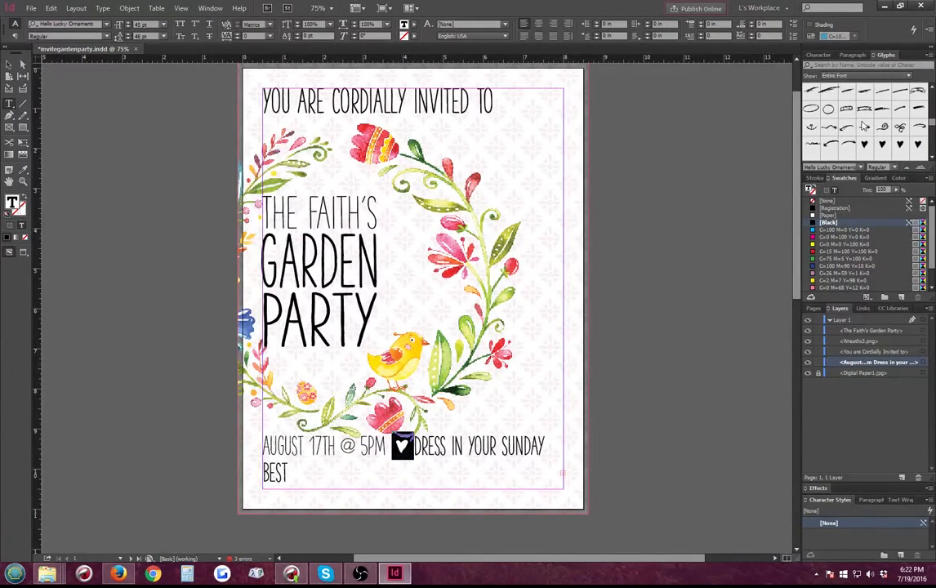
{"action": "scroll", "coordinate": [864, 126], "scroll_direction": "down", "scroll_amount": 2}
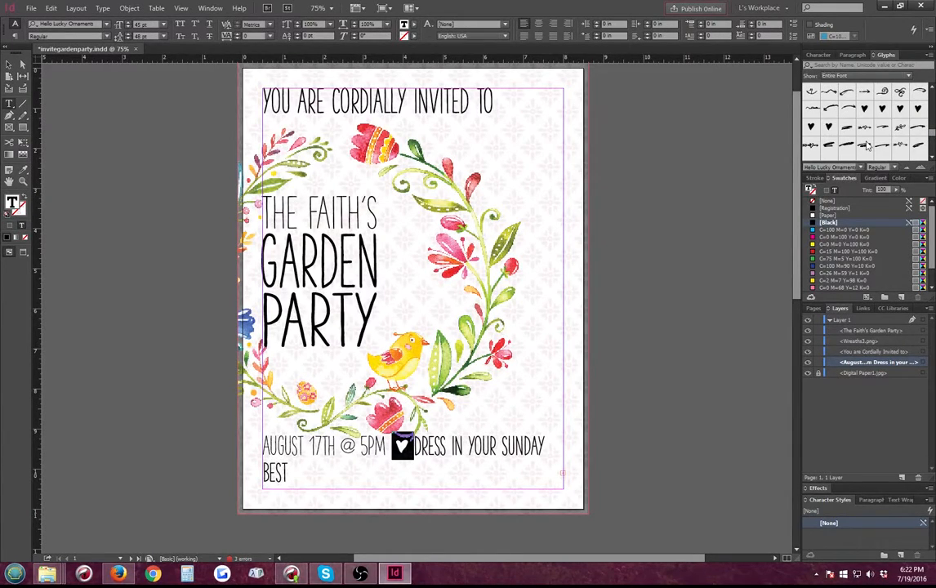
{"action": "scroll", "coordinate": [858, 139], "scroll_direction": "down", "scroll_amount": 1}
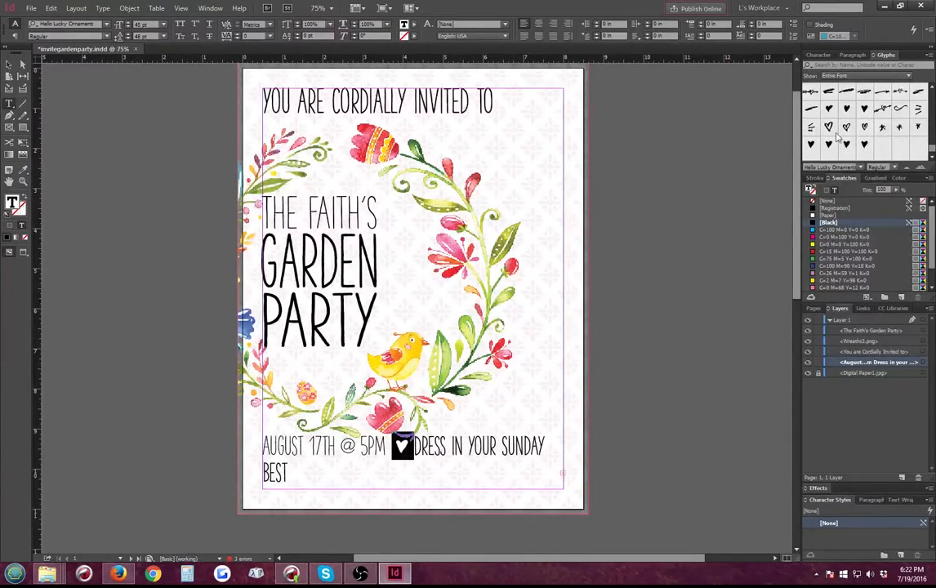
{"action": "double_click", "coordinate": [829, 127]}
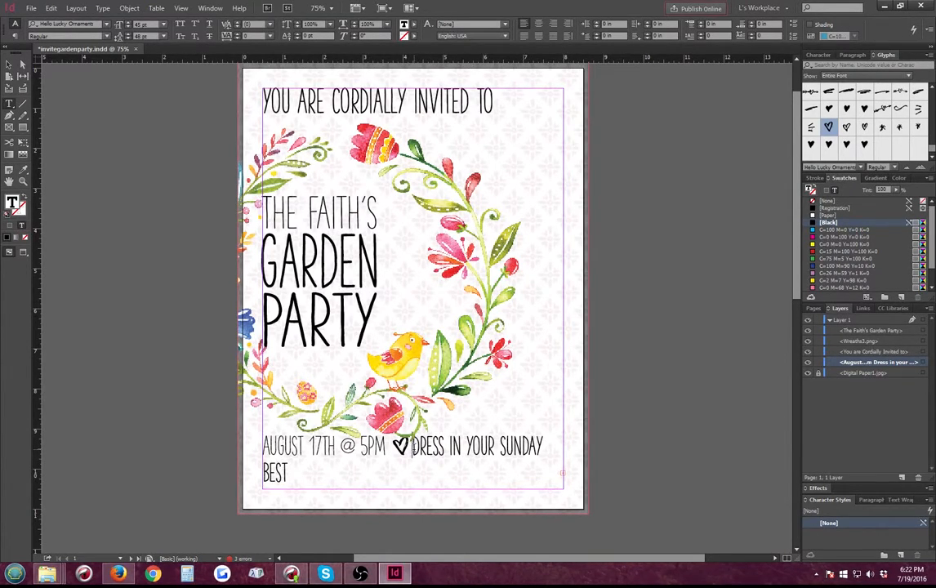
Try 40 pt and 42 pt on all the event details text and settle on 43 pt
{"action": "key", "text": "ctrl+a"}
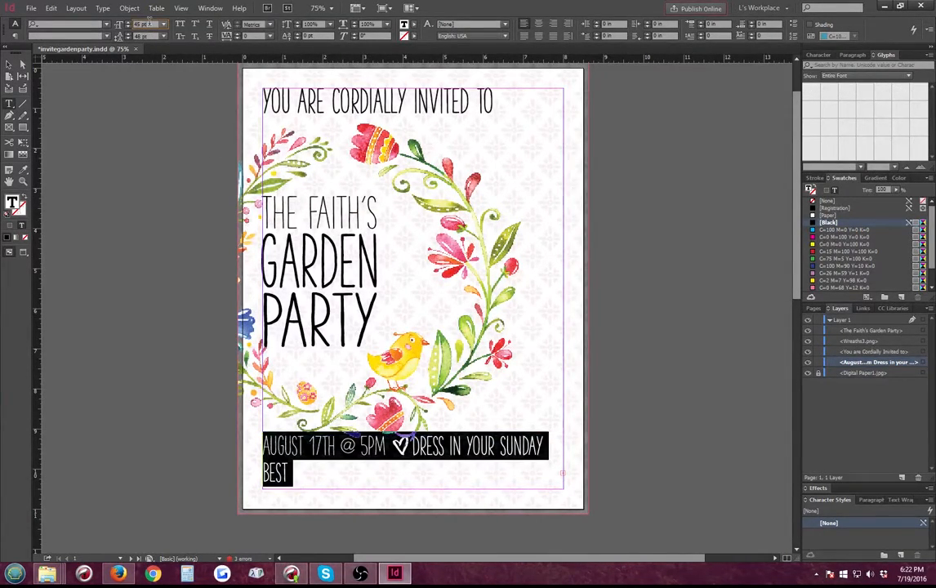
{"action": "type", "text": "40"}
{"action": "key", "text": "Return"}
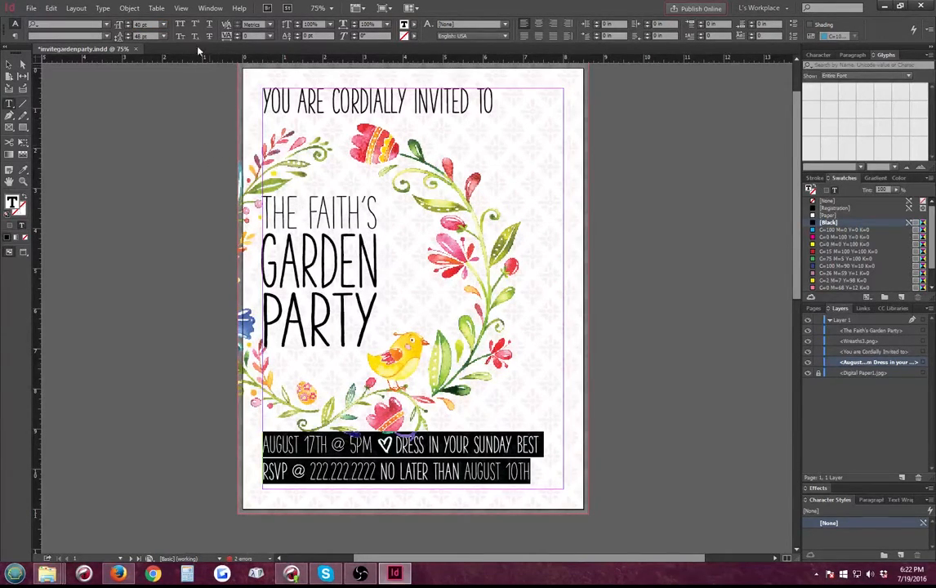
{"action": "left_click", "coordinate": [137, 24]}
{"action": "type", "text": "42"}
{"action": "key", "text": "Return"}
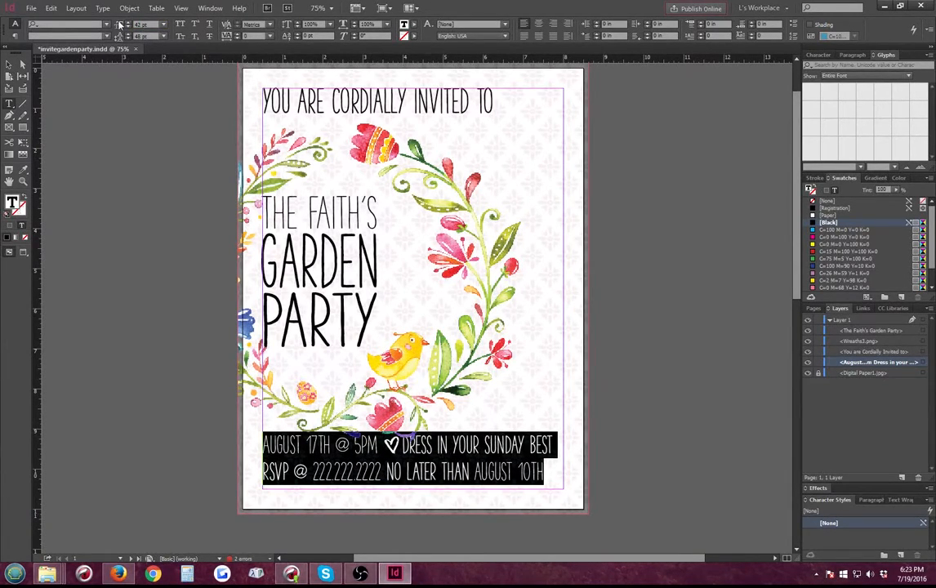
{"action": "left_click", "coordinate": [119, 22]}
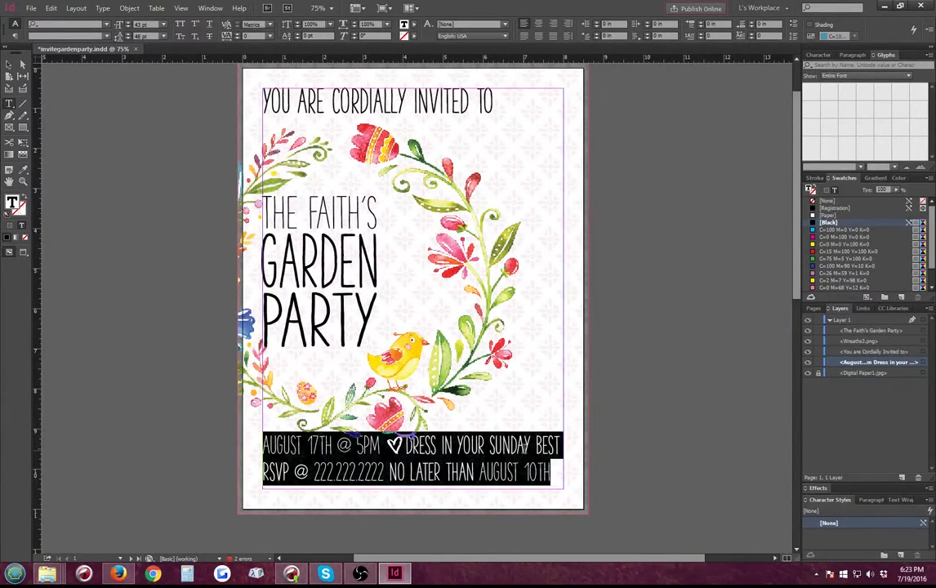
{"action": "left_click", "coordinate": [527, 448]}
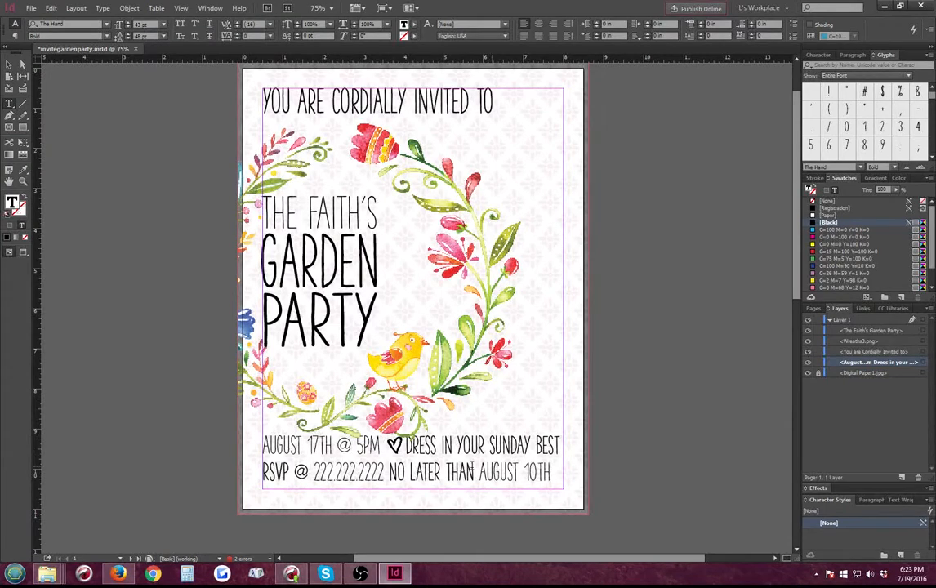
Widen the RSVP line to a horizontal scale of 104% so it fills the width between the margins
{"action": "left_click", "coordinate": [401, 446]}
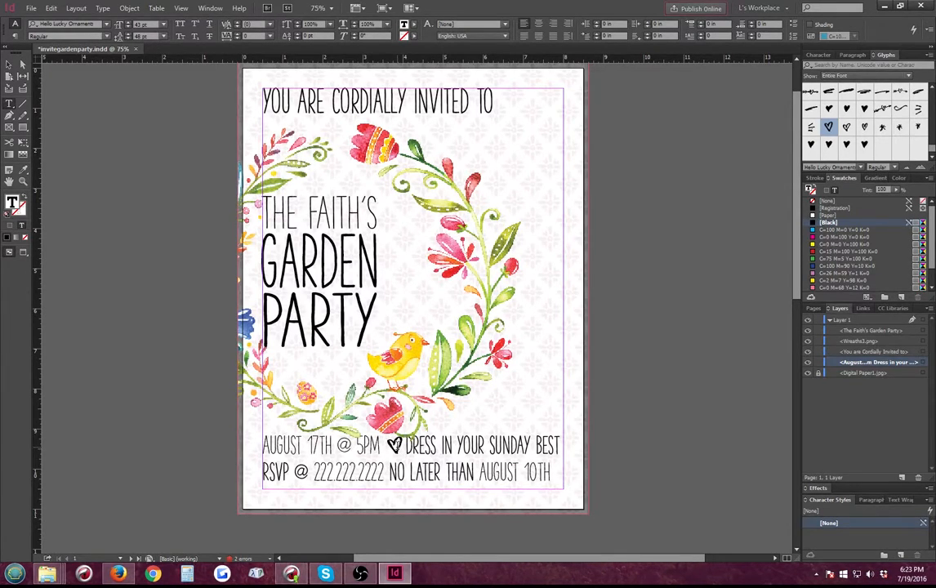
{"action": "left_click", "coordinate": [543, 472]}
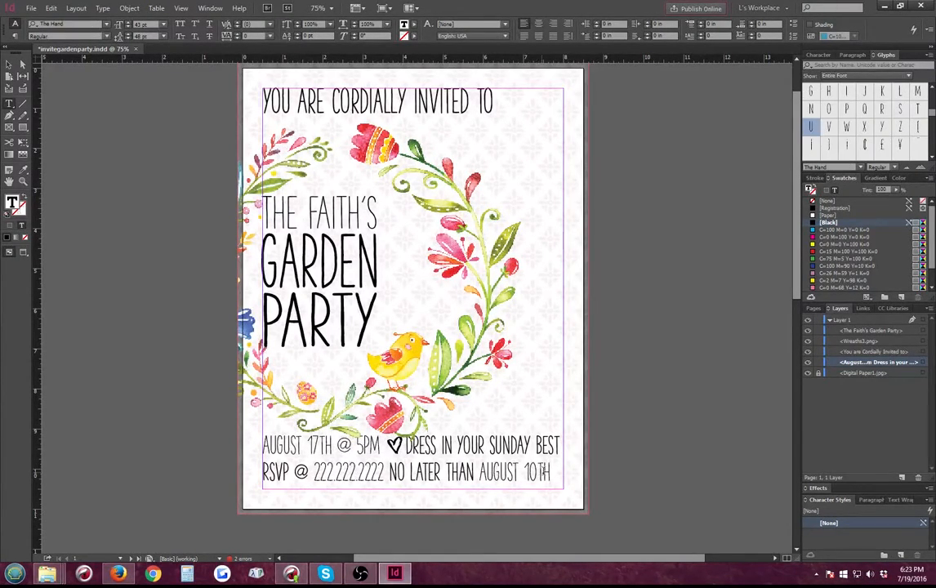
{"action": "left_click_drag", "start_coordinate": [543, 472], "coordinate": [245, 474]}
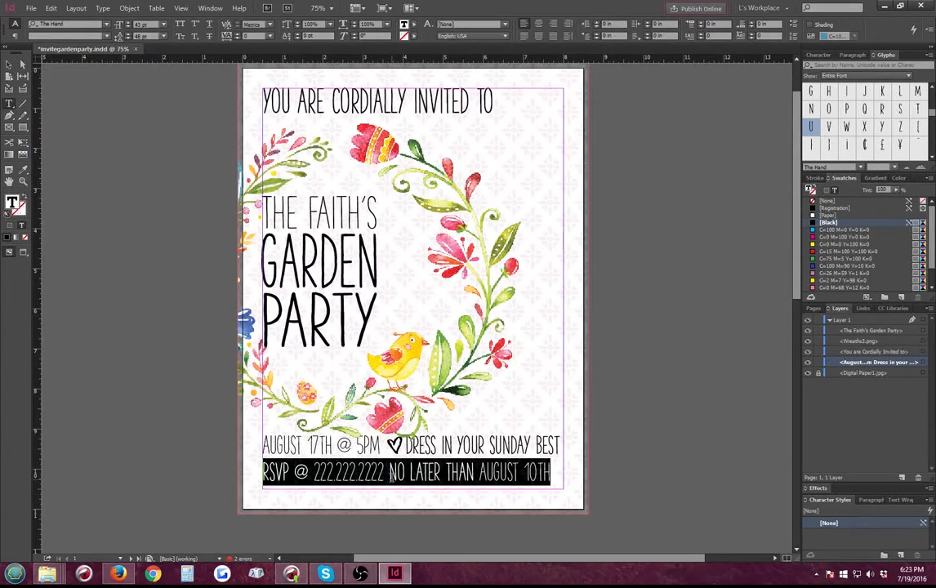
{"action": "left_click", "coordinate": [395, 446]}
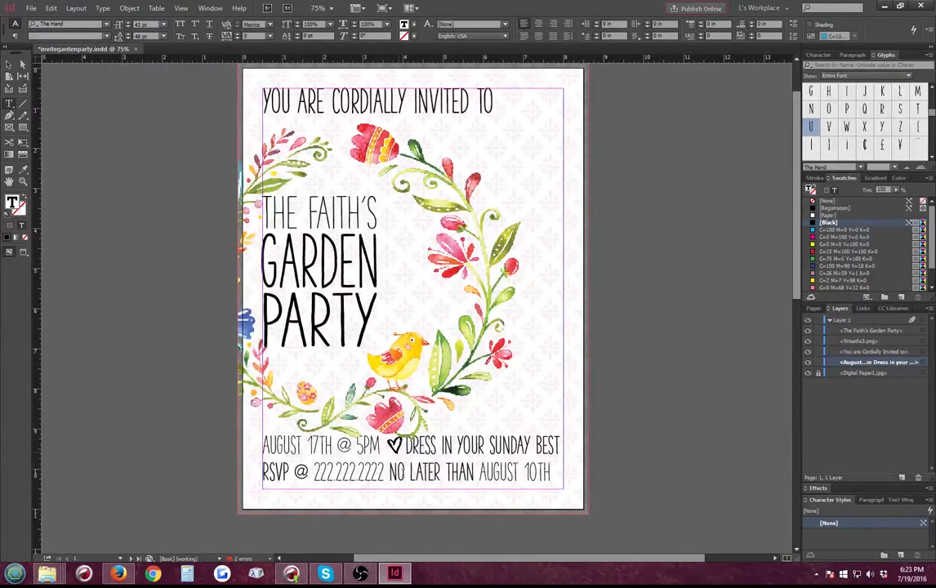
{"action": "left_click_drag", "start_coordinate": [552, 472], "coordinate": [261, 473]}
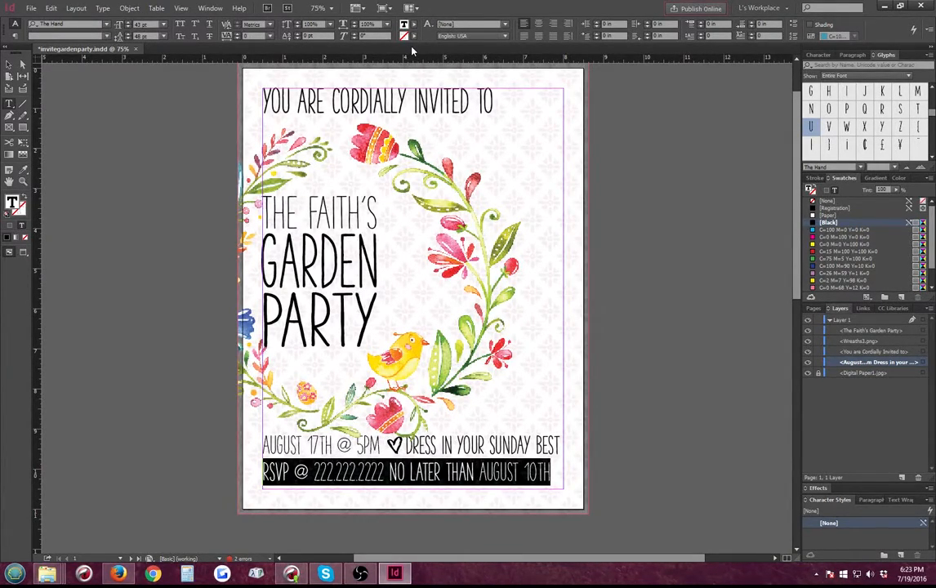
{"action": "left_click", "coordinate": [355, 22]}
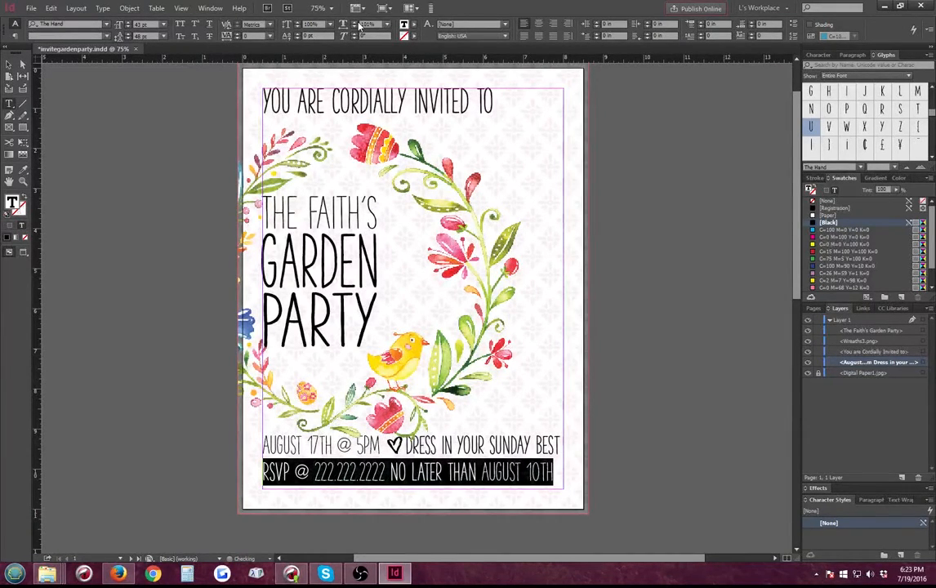
{"action": "left_click", "coordinate": [356, 22]}
{"action": "left_click", "coordinate": [357, 22]}
{"action": "left_click", "coordinate": [356, 22]}
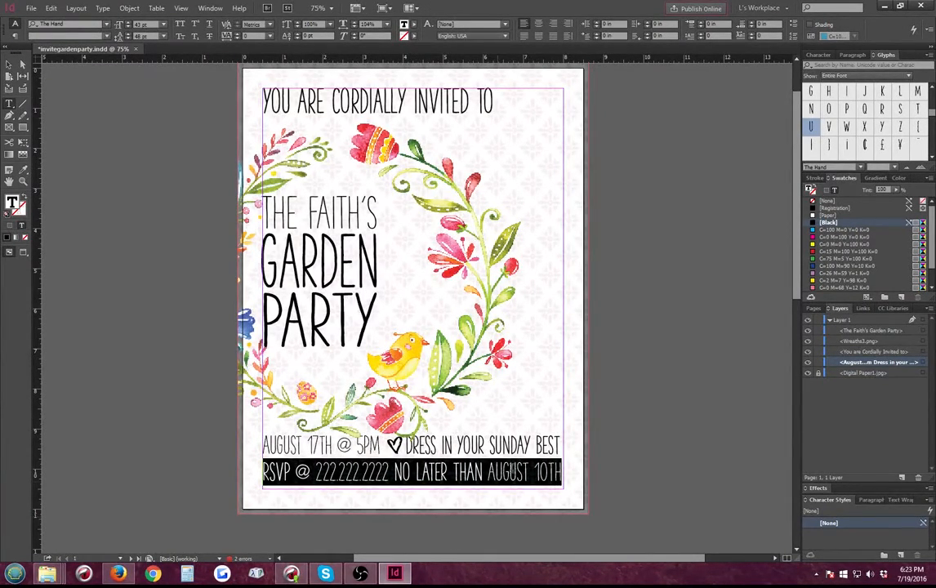
{"action": "left_click", "coordinate": [534, 472]}
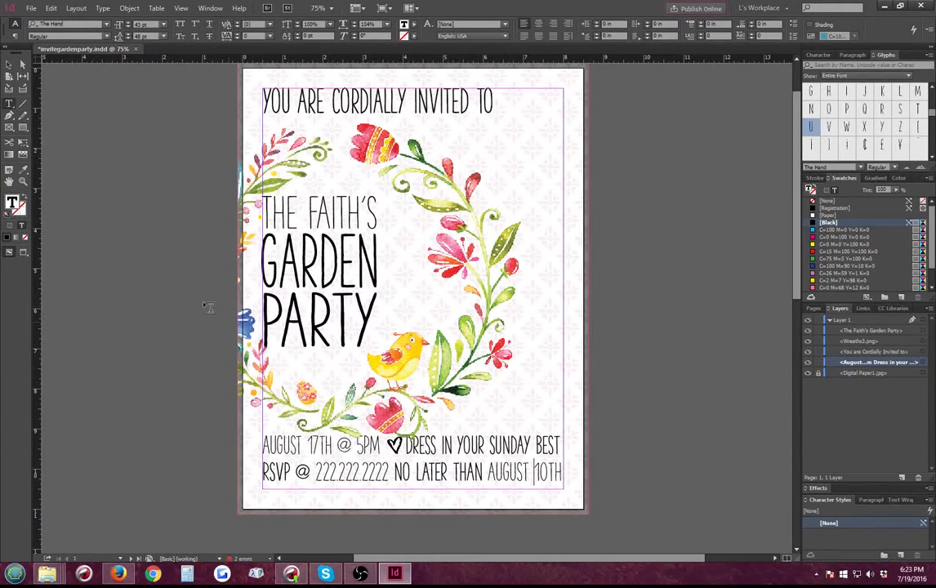
Move the event details frame straight down to Y 5.9422 in, keeping X at 4.25 in, so it rests on the page's bottom margin
{"action": "key", "text": "Escape"}
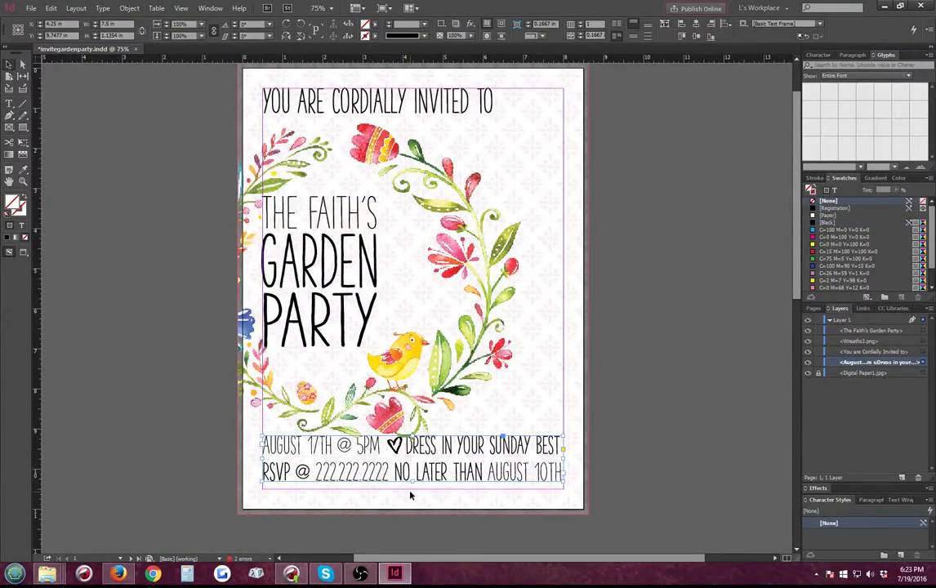
{"action": "key", "text": "Down"}
{"action": "key", "text": "Down"}
{"action": "key", "text": "Down"}
{"action": "key", "text": "Down"}
{"action": "key", "text": "Down"}
{"action": "key", "text": "Down"}
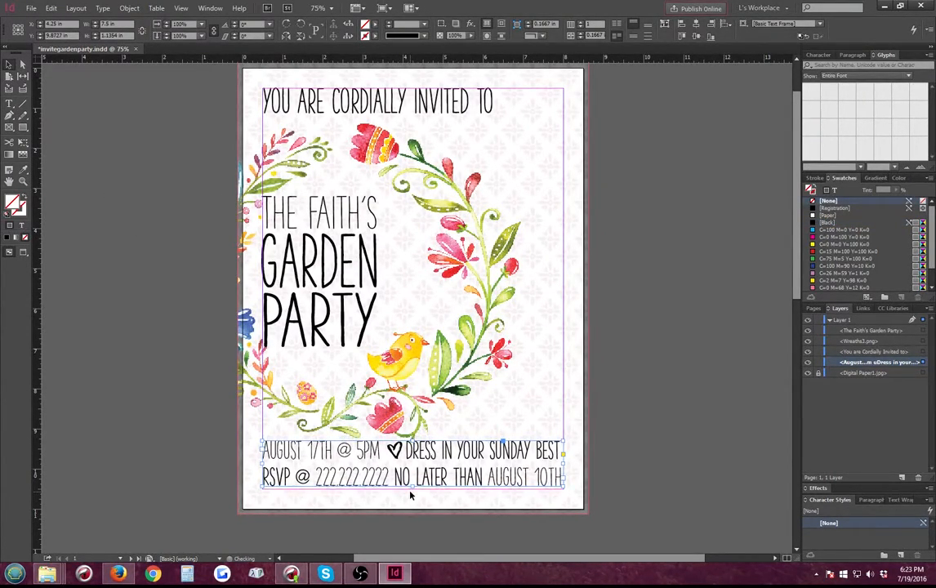
{"action": "key", "text": "Down"}
{"action": "key", "text": "Down"}
{"action": "key", "text": "Down"}
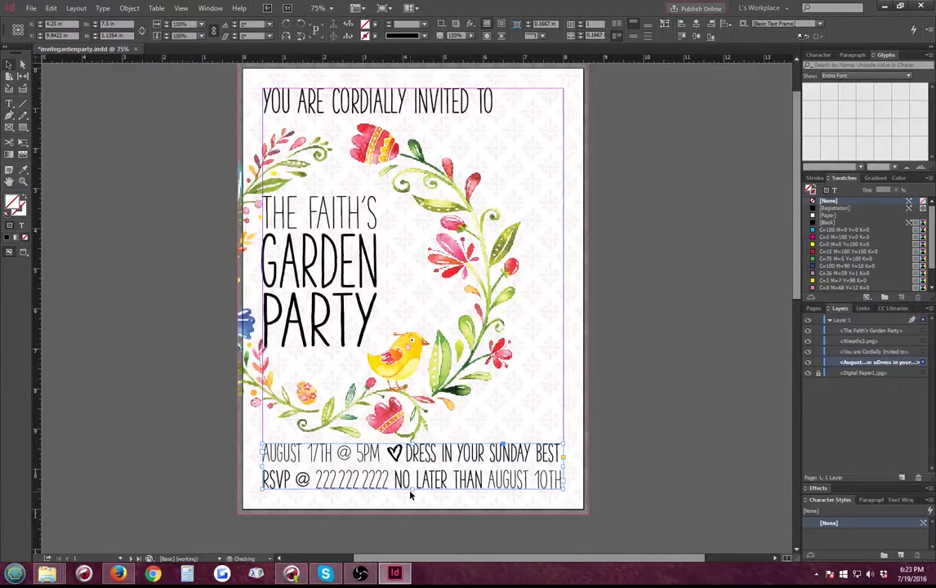
{"action": "left_click", "coordinate": [607, 446]}
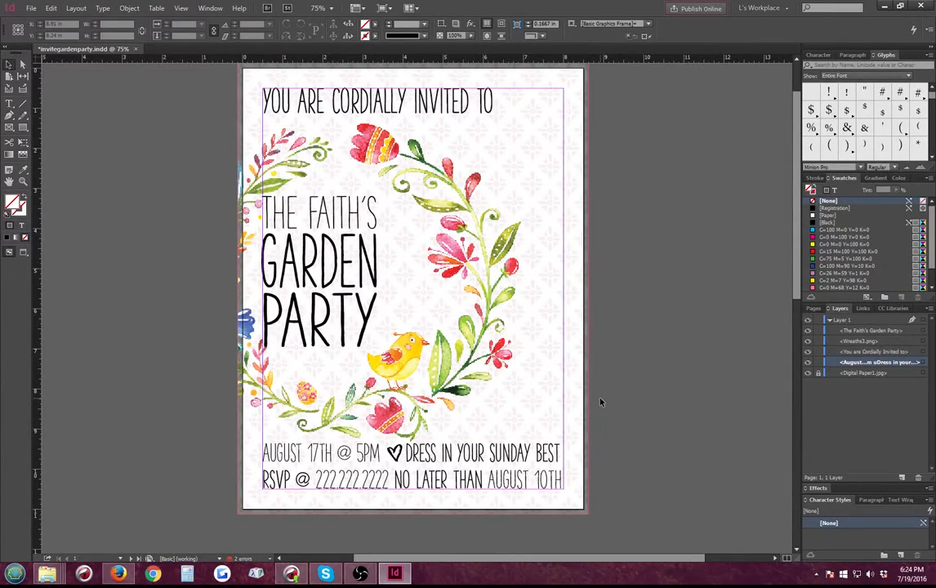
{"action": "left_click", "coordinate": [482, 478]}
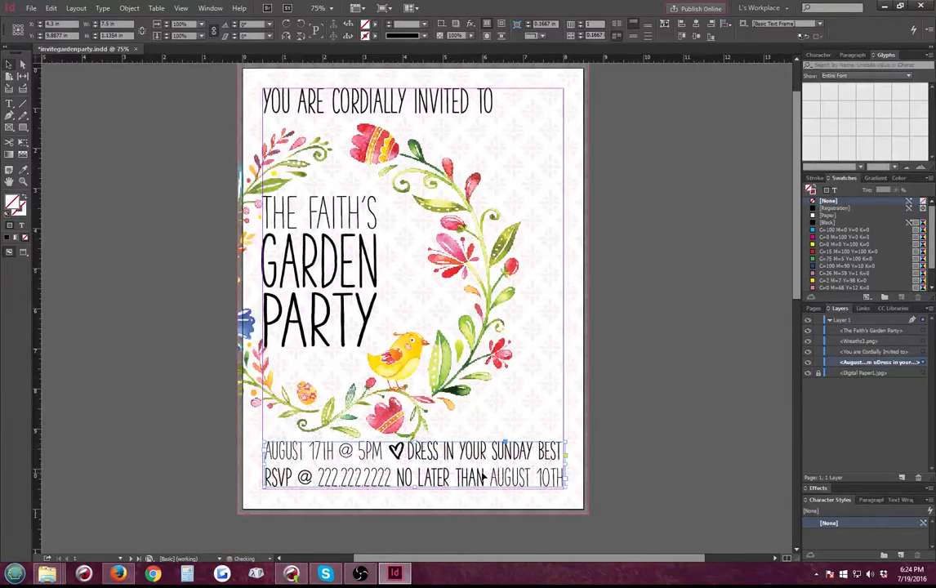
{"action": "left_click_drag", "start_coordinate": [483, 476], "coordinate": [480, 478]}
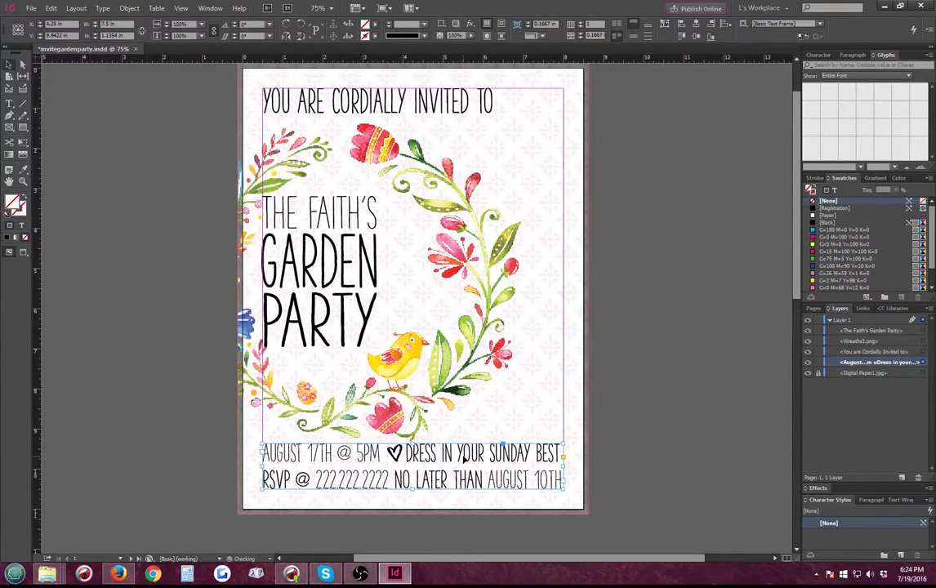
Set "August 17th @ 5pm" in the event details to the Black weight of The Hand
{"action": "double_click", "coordinate": [464, 459]}
{"action": "left_click_drag", "start_coordinate": [406, 454], "coordinate": [472, 448]}
{"action": "left_click", "coordinate": [371, 451]}
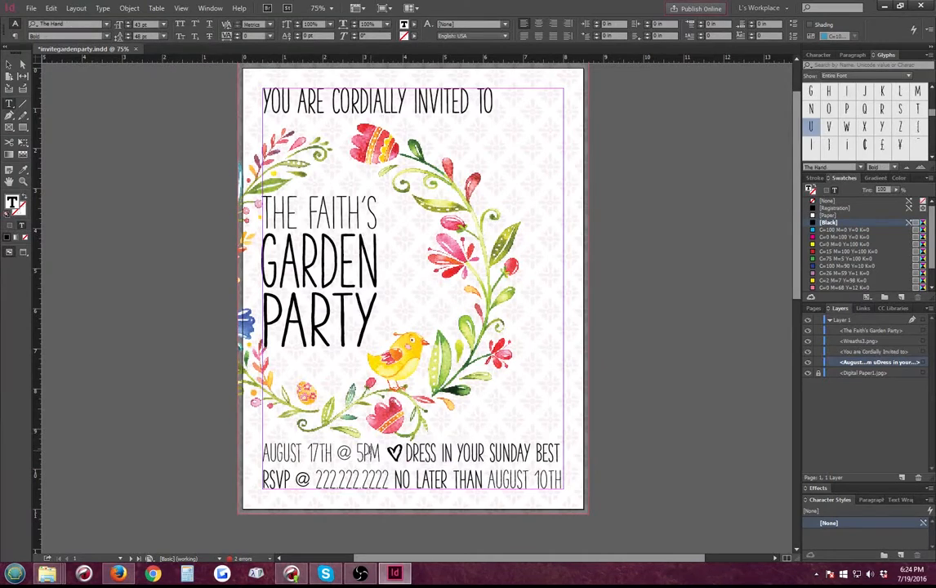
{"action": "left_click_drag", "start_coordinate": [383, 454], "coordinate": [263, 454]}
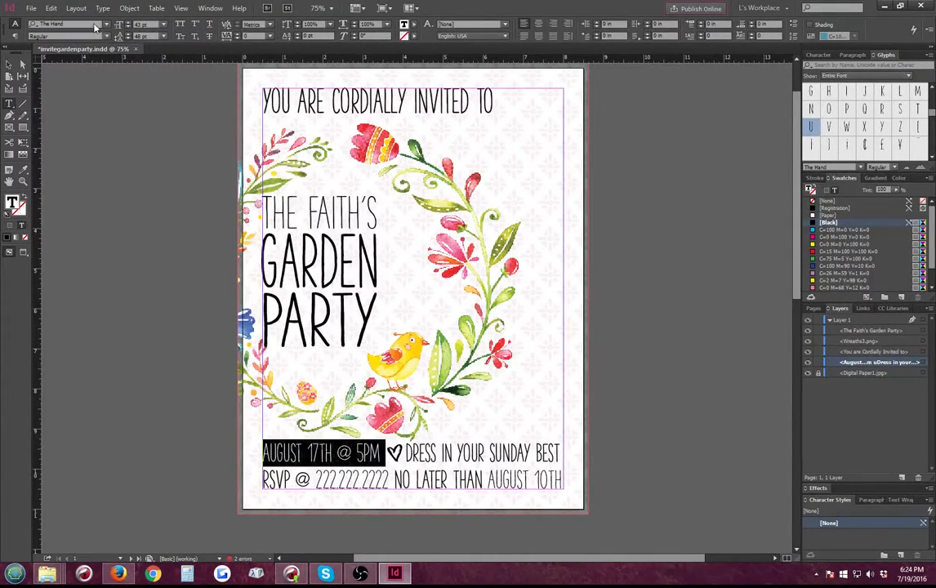
{"action": "left_click", "coordinate": [106, 36]}
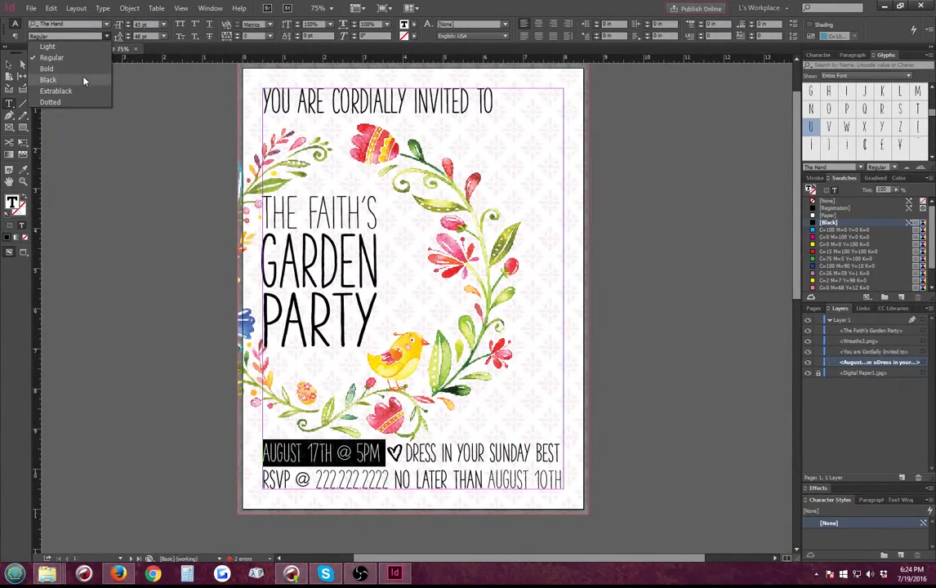
{"action": "left_click", "coordinate": [84, 80]}
Set "Dress in your Sunday Best" after the heart to the Regular weight of The Hand
{"action": "left_click", "coordinate": [412, 453]}
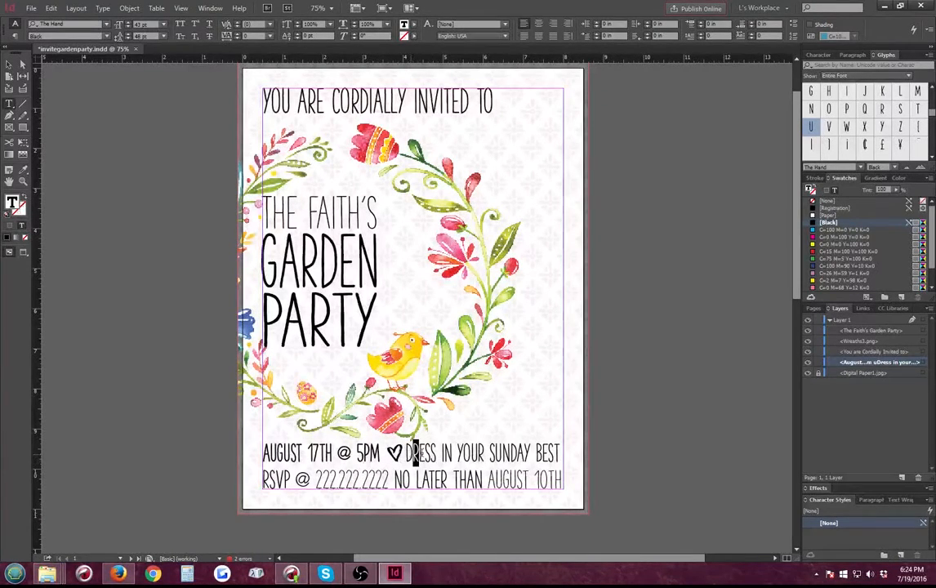
{"action": "left_click_drag", "start_coordinate": [407, 454], "coordinate": [562, 454]}
{"action": "left_click", "coordinate": [492, 479]}
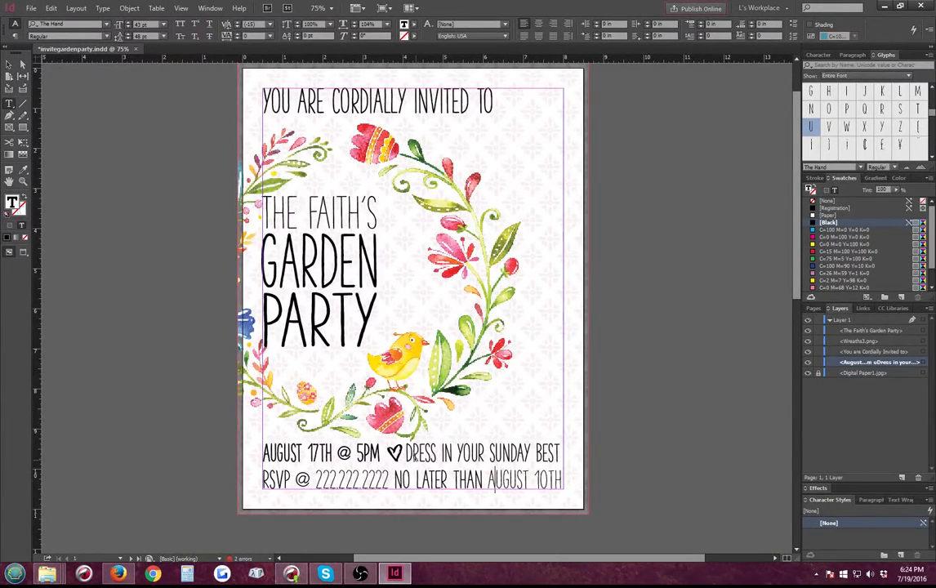
{"action": "left_click_drag", "start_coordinate": [406, 454], "coordinate": [562, 454]}
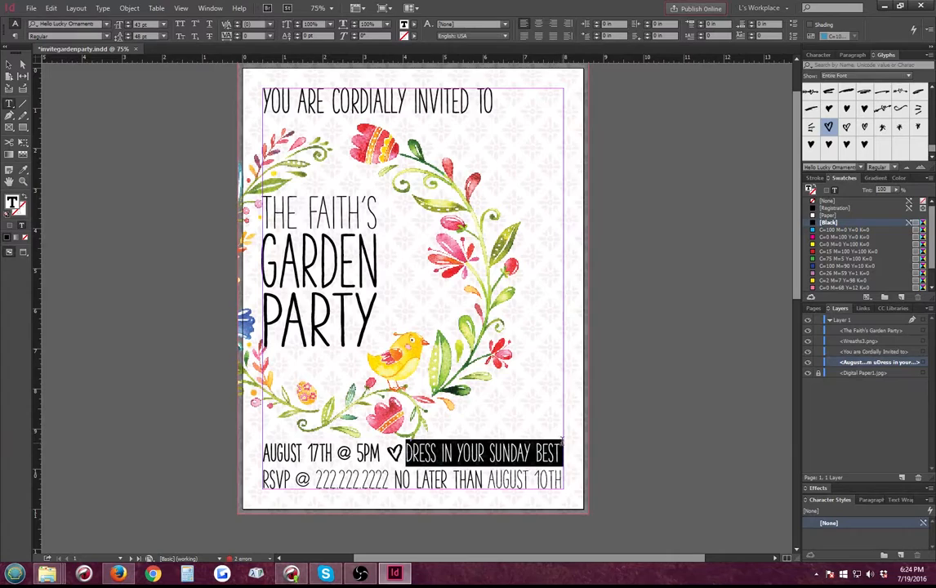
{"action": "left_click", "coordinate": [106, 38]}
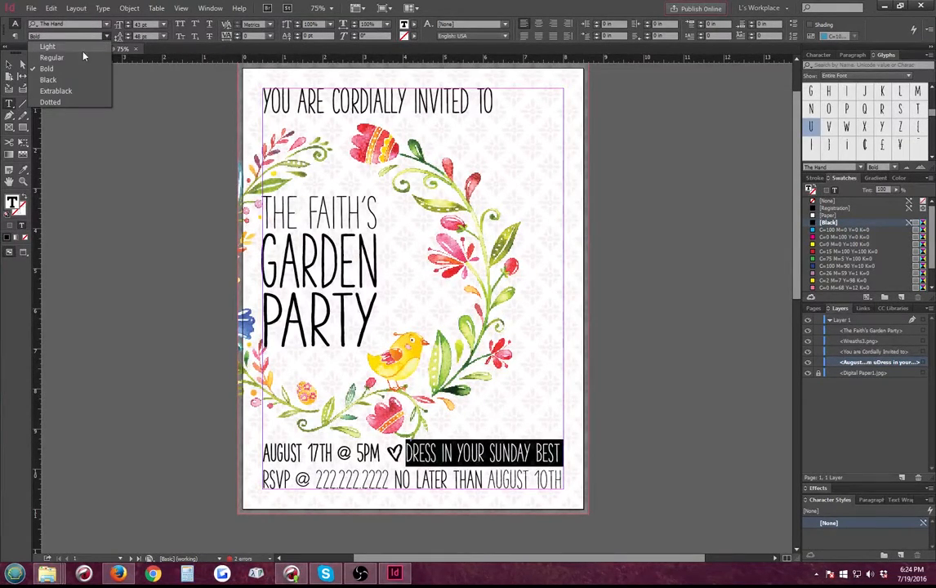
{"action": "left_click", "coordinate": [57, 60]}
{"action": "left_click", "coordinate": [451, 454]}
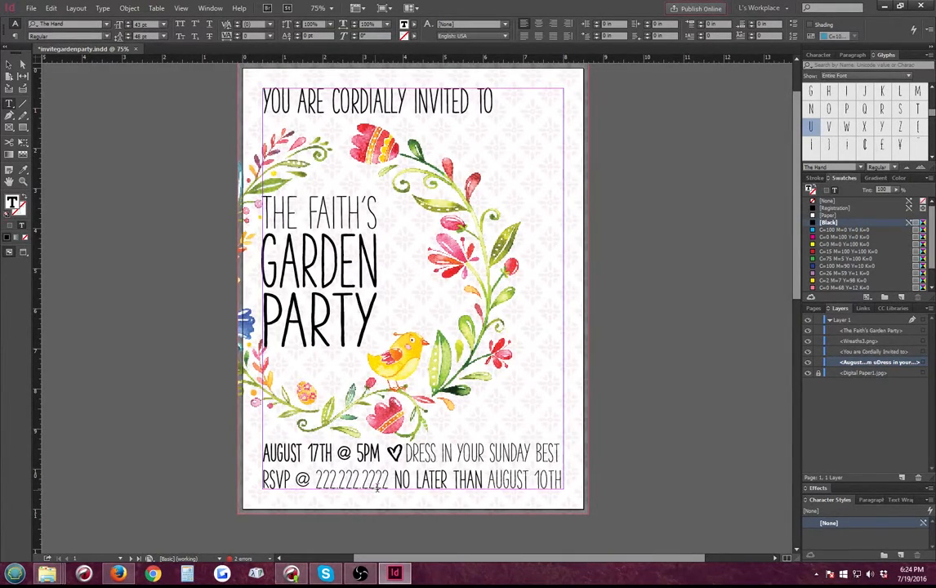
Set the whole RSVP line in the event details to the Black weight of The Hand
{"action": "left_click", "coordinate": [389, 480]}
{"action": "left_click_drag", "start_coordinate": [390, 481], "coordinate": [562, 480]}
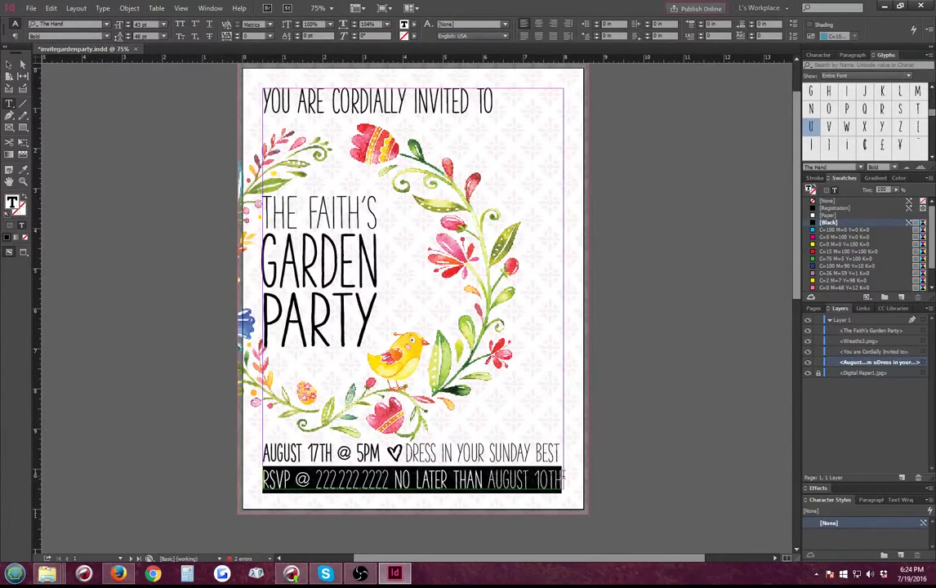
{"action": "left_click", "coordinate": [106, 36]}
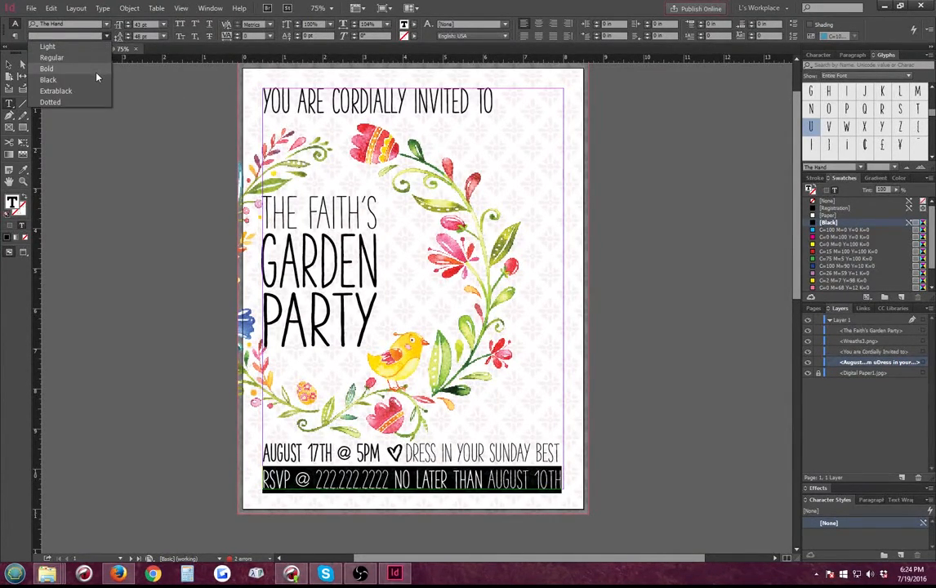
{"action": "left_click", "coordinate": [90, 75]}
{"action": "left_click", "coordinate": [526, 535]}
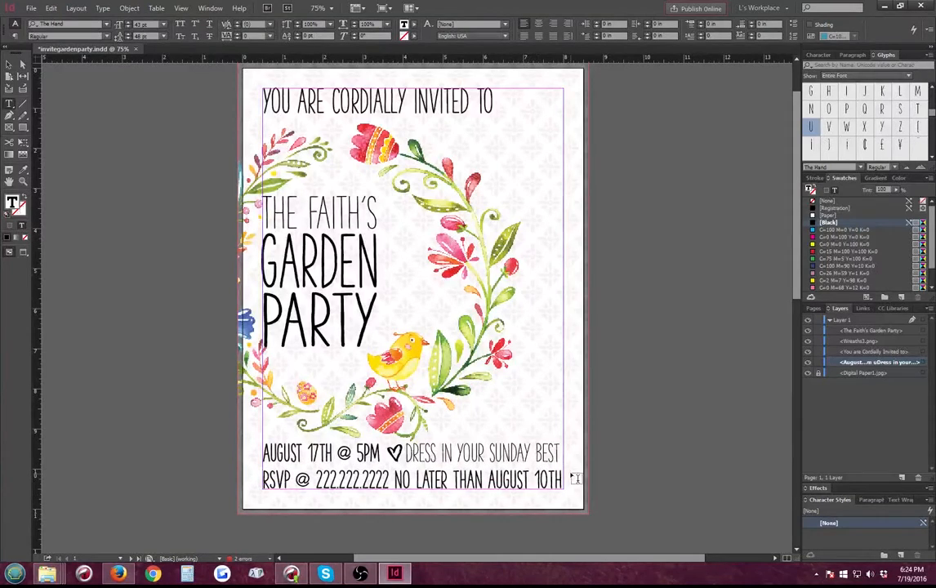
{"action": "left_click", "coordinate": [535, 449]}
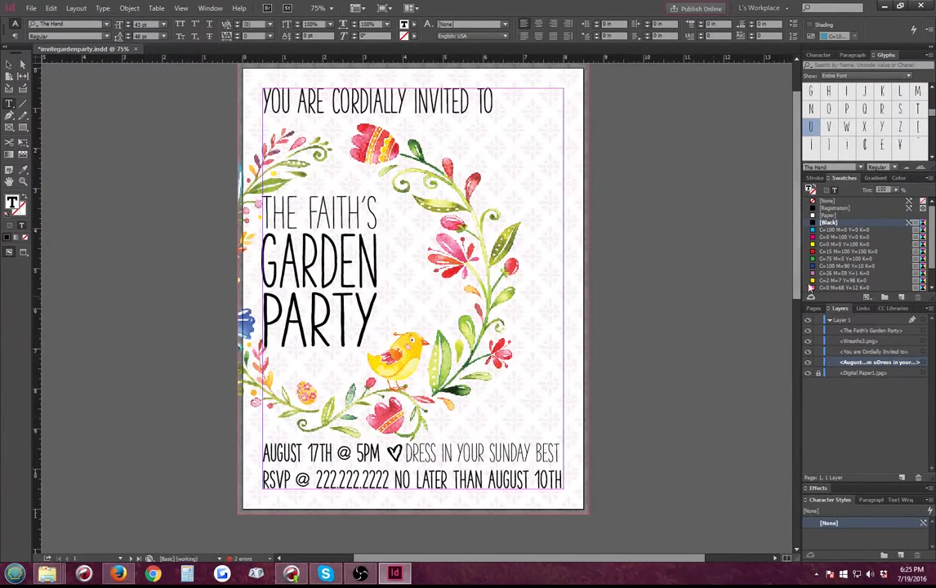
Colour "You are cordially invited to" and "Garden Party" with the purple C=59 M=97 Y=0 K=0 2 swatch
{"action": "scroll", "coordinate": [850, 259], "scroll_direction": "down", "scroll_amount": 1}
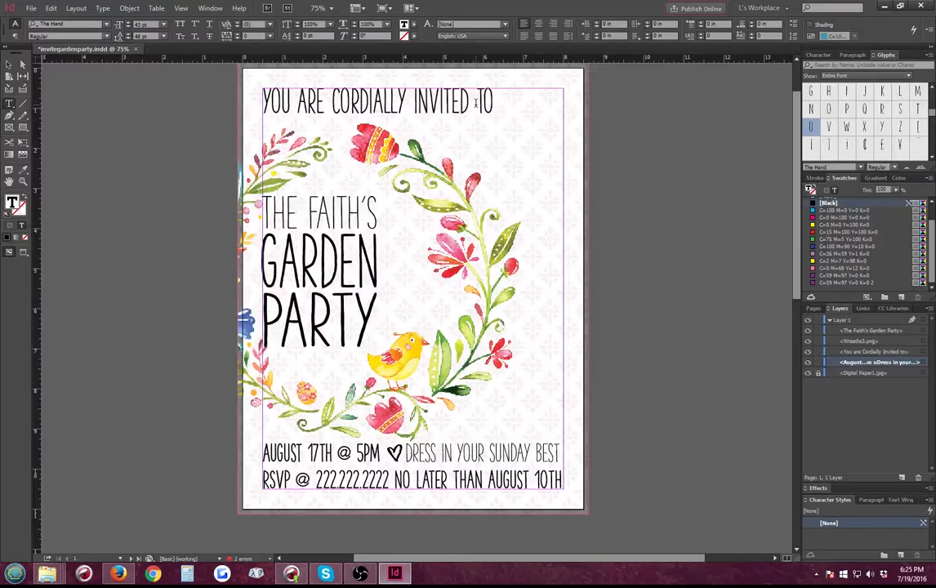
{"action": "left_click_drag", "start_coordinate": [494, 101], "coordinate": [249, 99]}
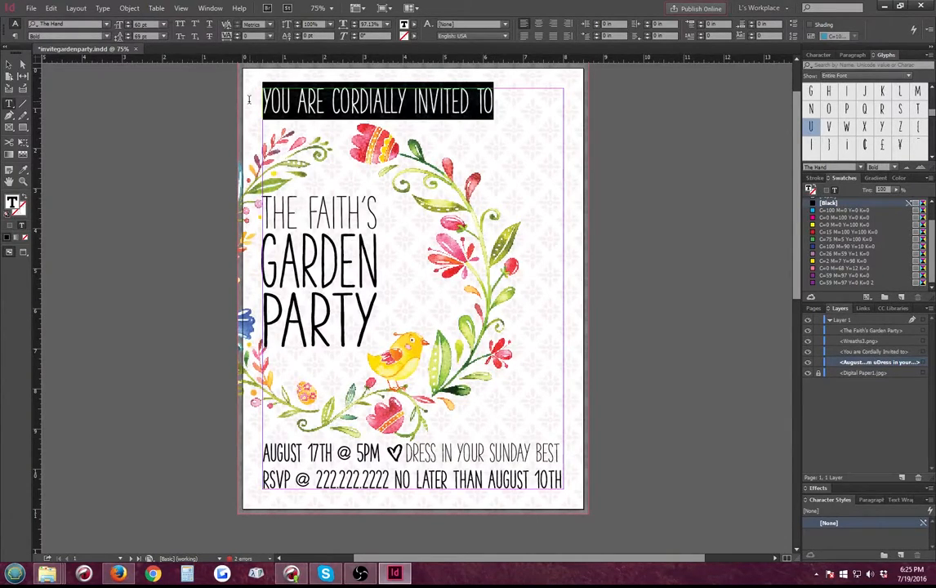
{"action": "left_click", "coordinate": [849, 282]}
{"action": "left_click", "coordinate": [471, 102]}
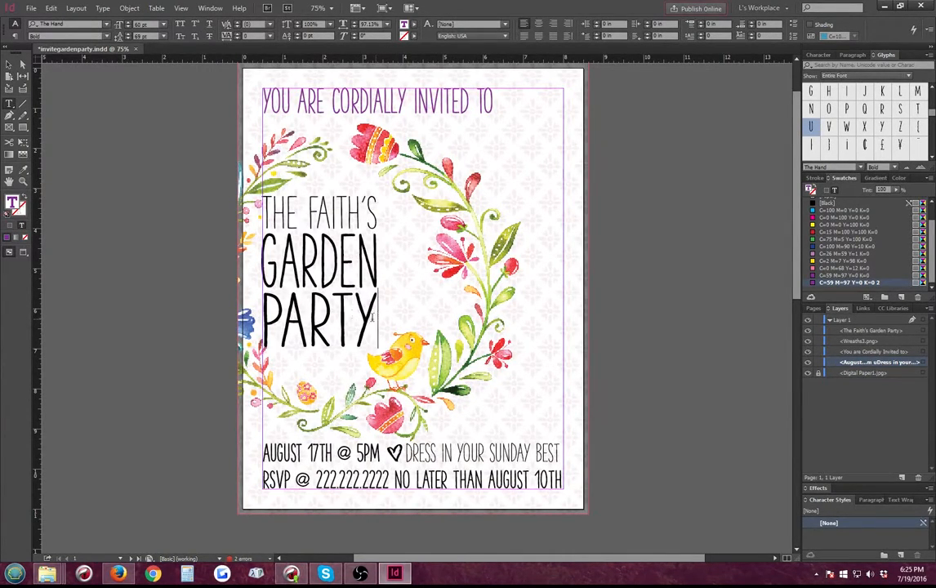
{"action": "left_click_drag", "start_coordinate": [337, 319], "coordinate": [236, 239]}
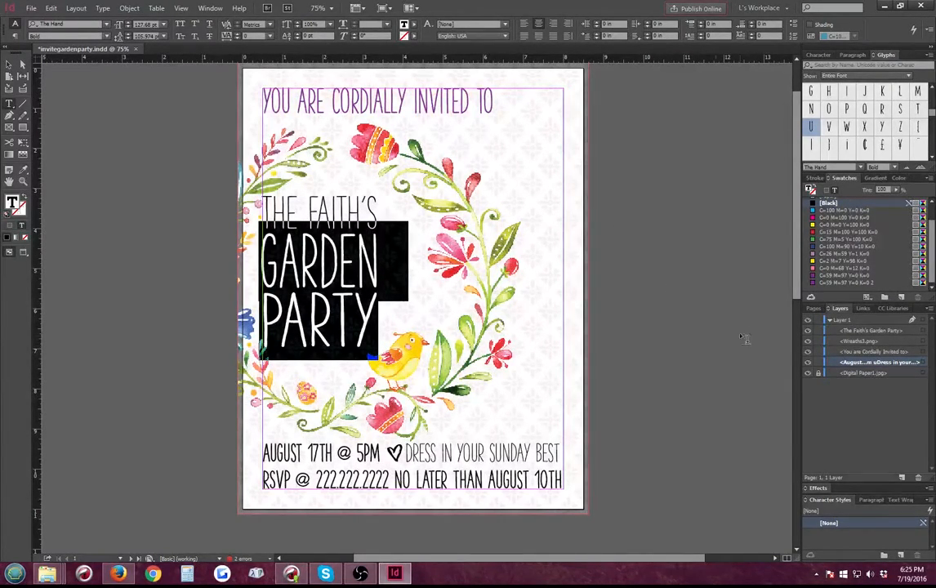
{"action": "left_click", "coordinate": [841, 283]}
{"action": "left_click", "coordinate": [390, 311]}
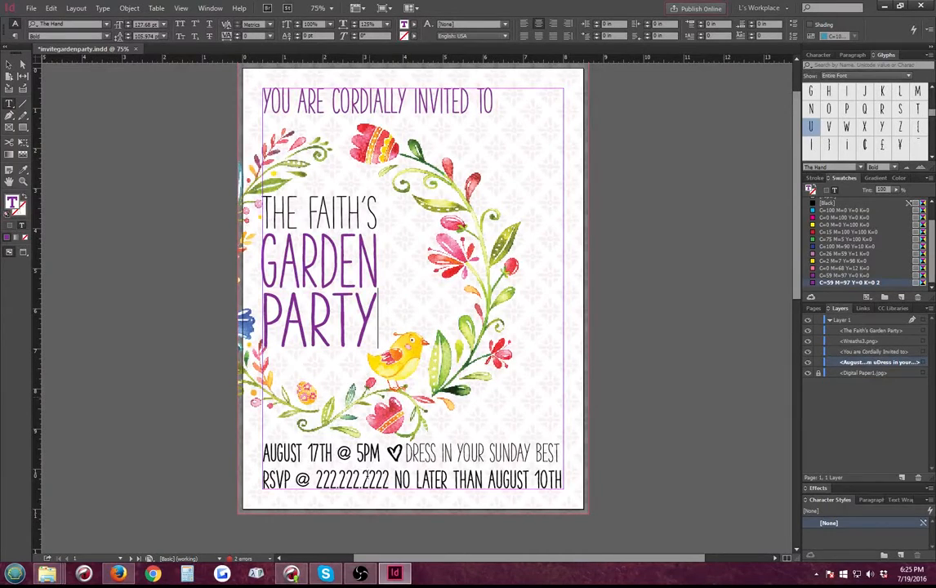
Colour "August 17th @ 5pm" and "No later than August 10th" with the purple C=59 M=97 Y=0 K=0 2 swatch
{"action": "left_click_drag", "start_coordinate": [384, 457], "coordinate": [259, 456]}
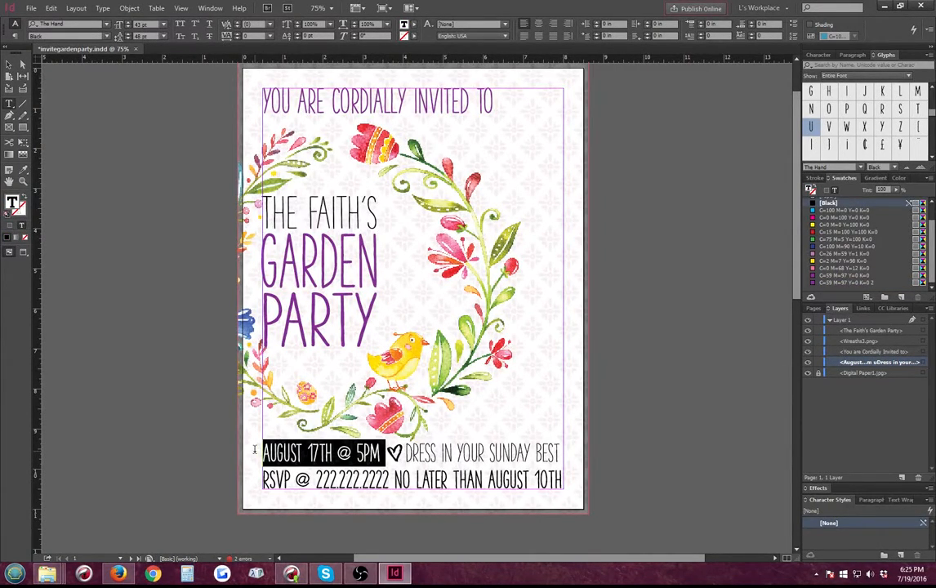
{"action": "left_click", "coordinate": [825, 282]}
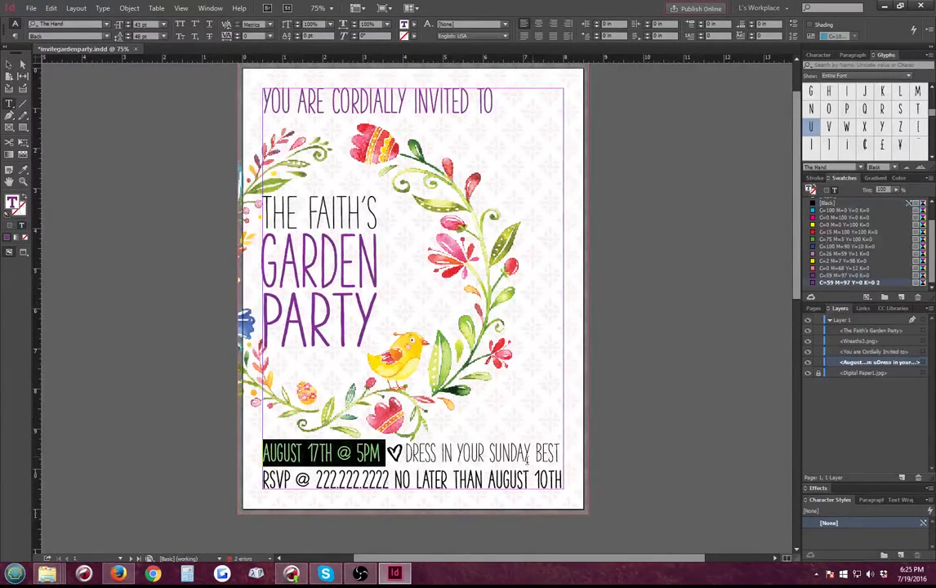
{"action": "left_click", "coordinate": [467, 433]}
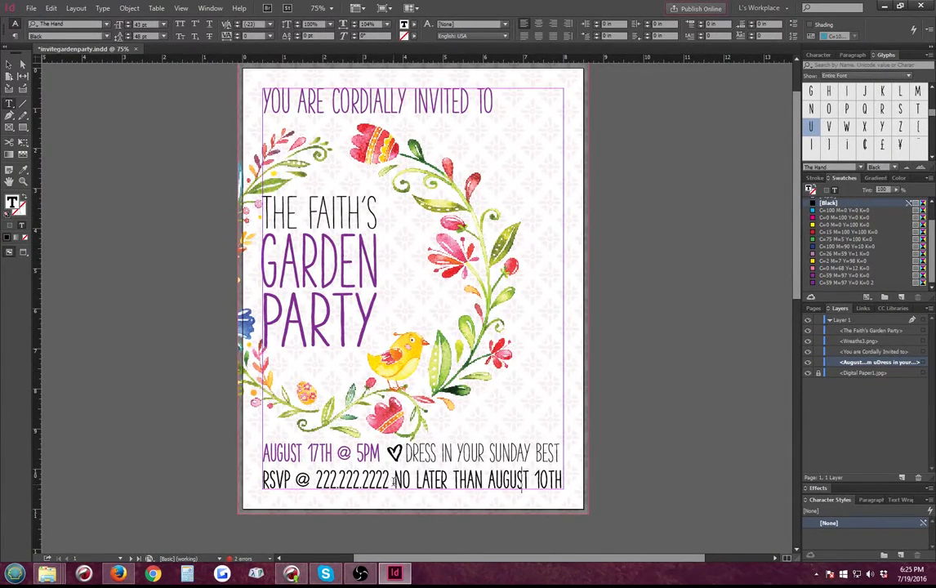
{"action": "left_click_drag", "start_coordinate": [394, 482], "coordinate": [563, 482]}
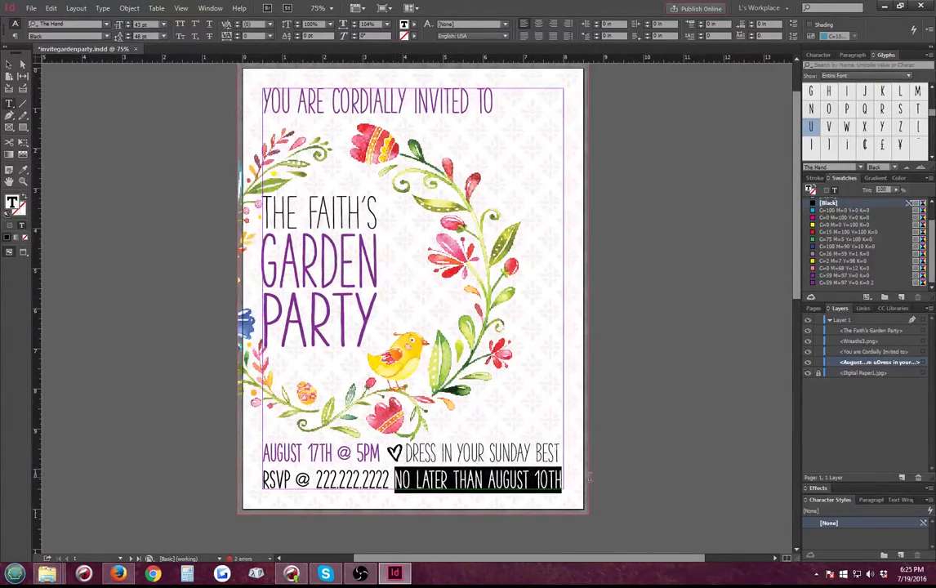
{"action": "left_click", "coordinate": [843, 281]}
{"action": "left_click", "coordinate": [465, 482]}
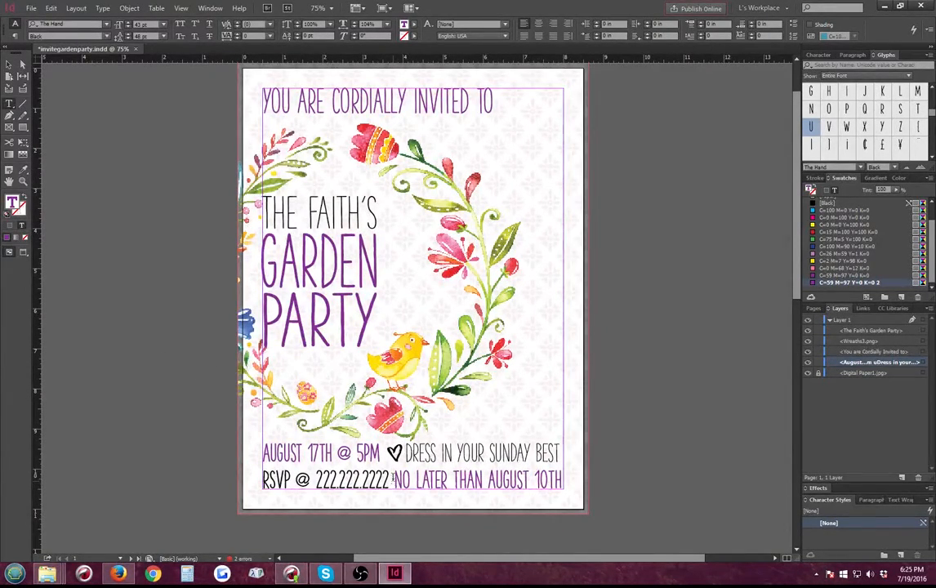
Try yellow C=2 M=7 Y=98 K=0 on the heart separator and settle on pink C=0 M=68 Y=12 K=0
{"action": "left_click_drag", "start_coordinate": [401, 460], "coordinate": [392, 458]}
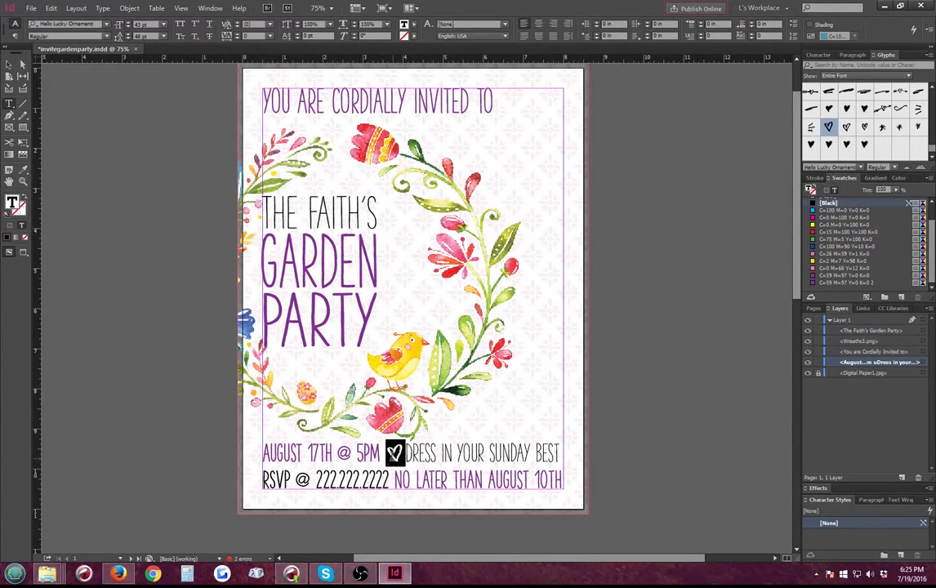
{"action": "left_click", "coordinate": [845, 261]}
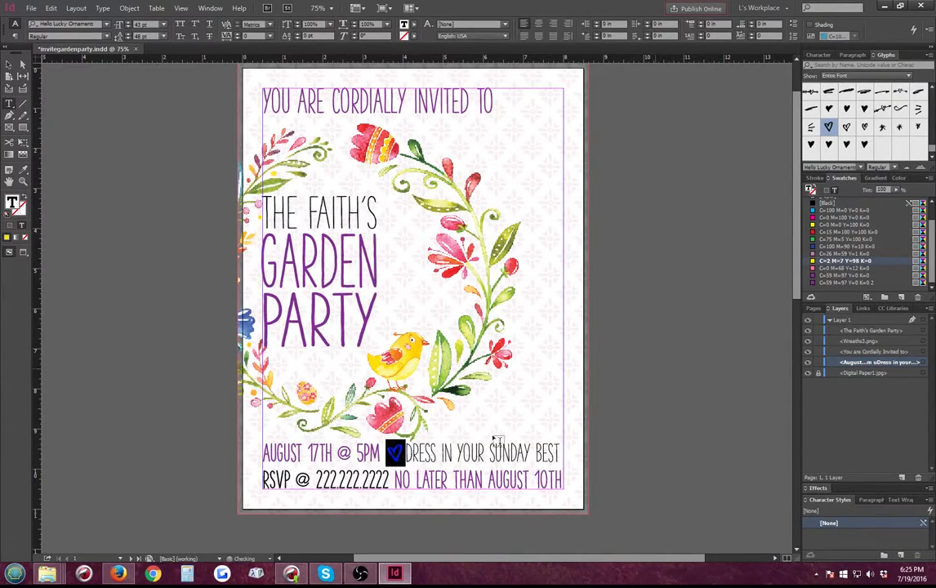
{"action": "left_click", "coordinate": [405, 466]}
{"action": "left_click_drag", "start_coordinate": [405, 458], "coordinate": [387, 458]}
{"action": "left_click", "coordinate": [829, 268]}
{"action": "left_click", "coordinate": [387, 454]}
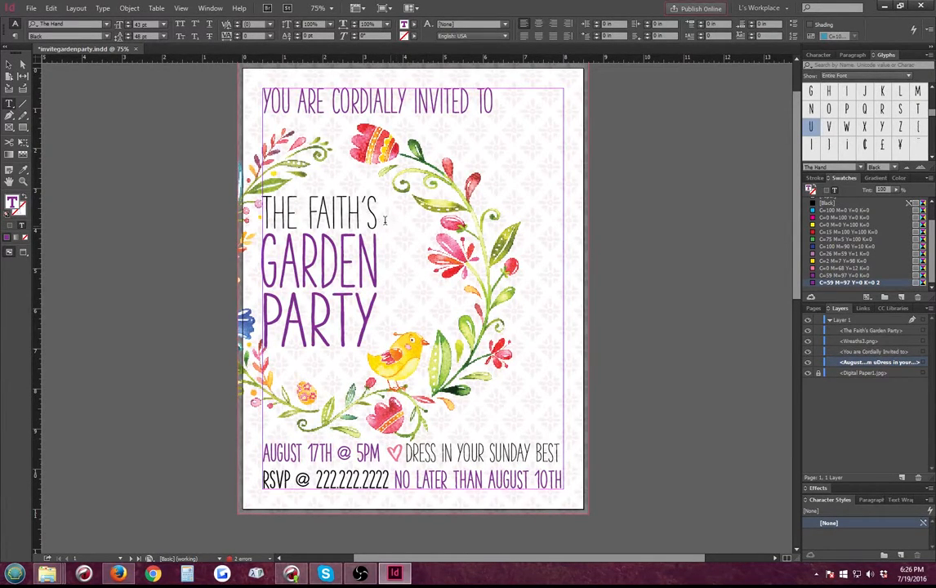
Colour the host name line above "Garden Party" with the pink C=0 M=68 Y=12 K=0 swatch
{"action": "left_click_drag", "start_coordinate": [377, 206], "coordinate": [260, 204]}
{"action": "left_click", "coordinate": [845, 267]}
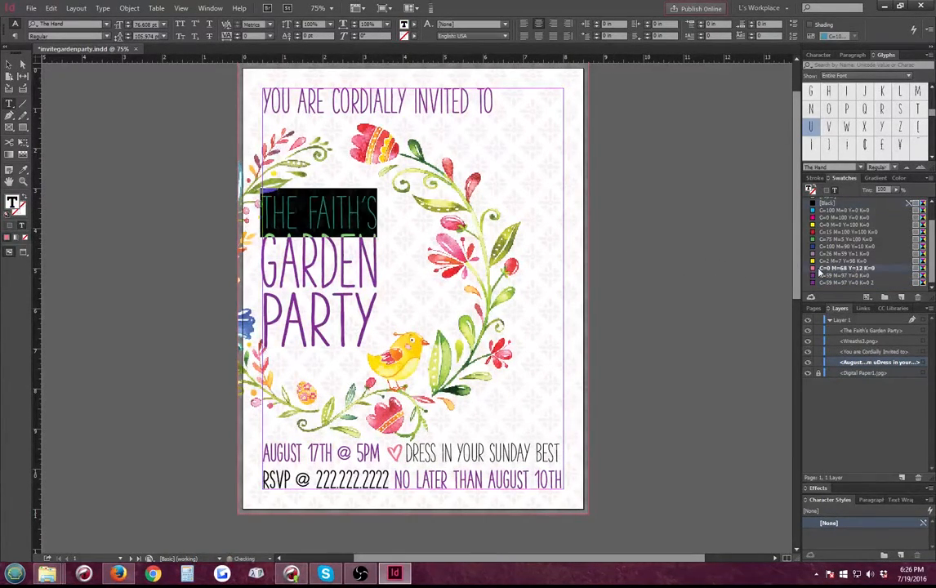
{"action": "left_click", "coordinate": [389, 198]}
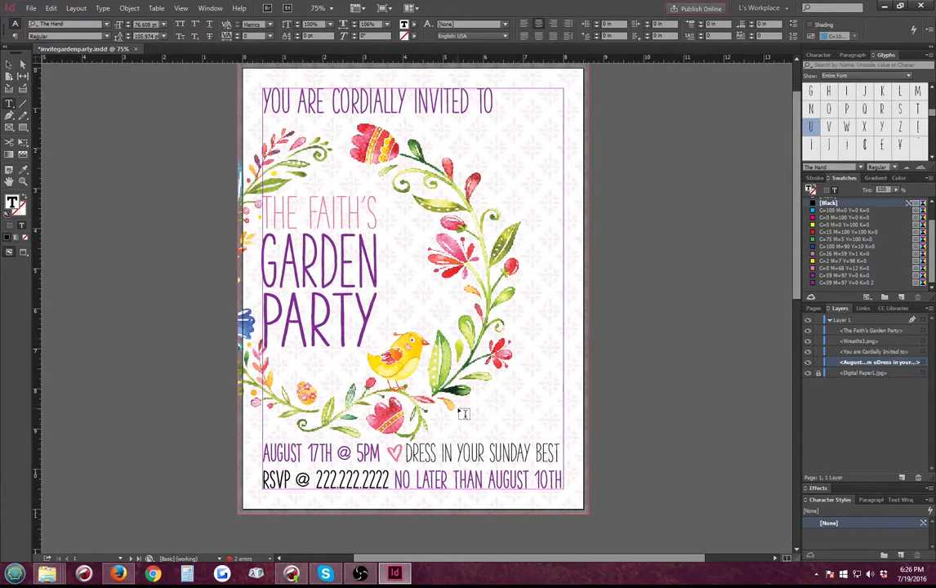
Try the pink C=0 M=68 Y=12 K=0 swatch on "Dress in your Sunday Best" and undo it
{"action": "left_click_drag", "start_coordinate": [406, 453], "coordinate": [702, 406]}
{"action": "left_click", "coordinate": [845, 268]}
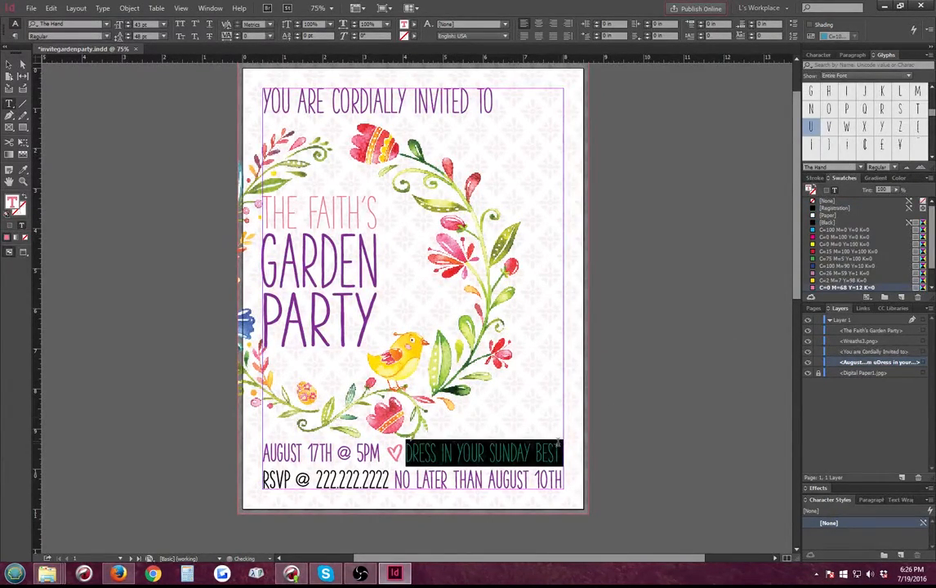
{"action": "left_click", "coordinate": [624, 412]}
{"action": "key", "text": "ctrl+z"}
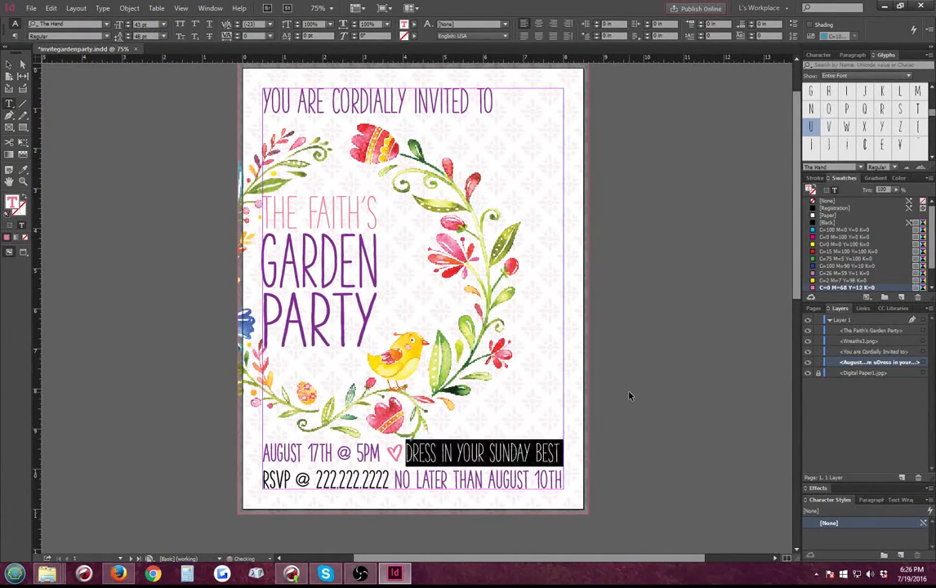
{"action": "left_click", "coordinate": [591, 397]}
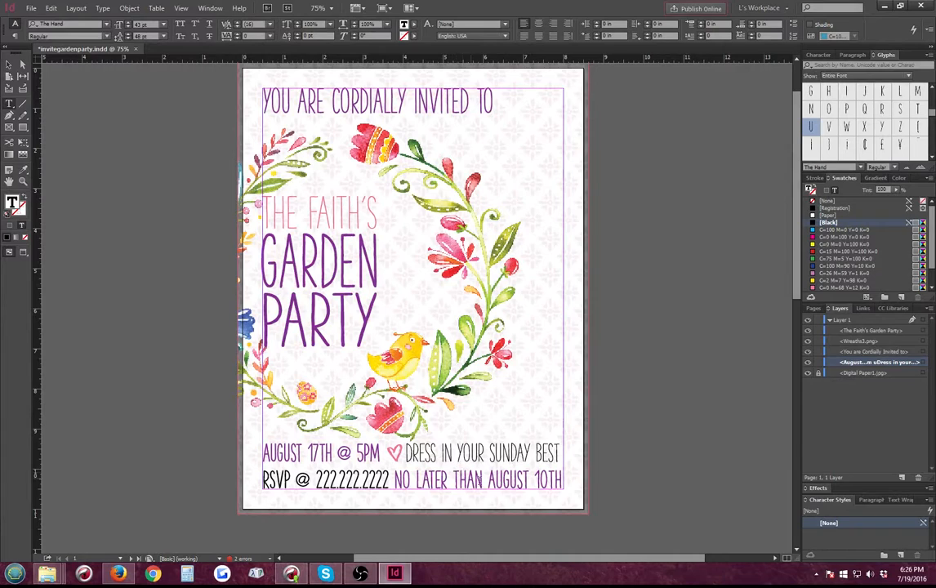
Set "August 10th" at the end of the RSVP line to the Extrablack weight of The Hand
{"action": "left_click_drag", "start_coordinate": [490, 481], "coordinate": [570, 480]}
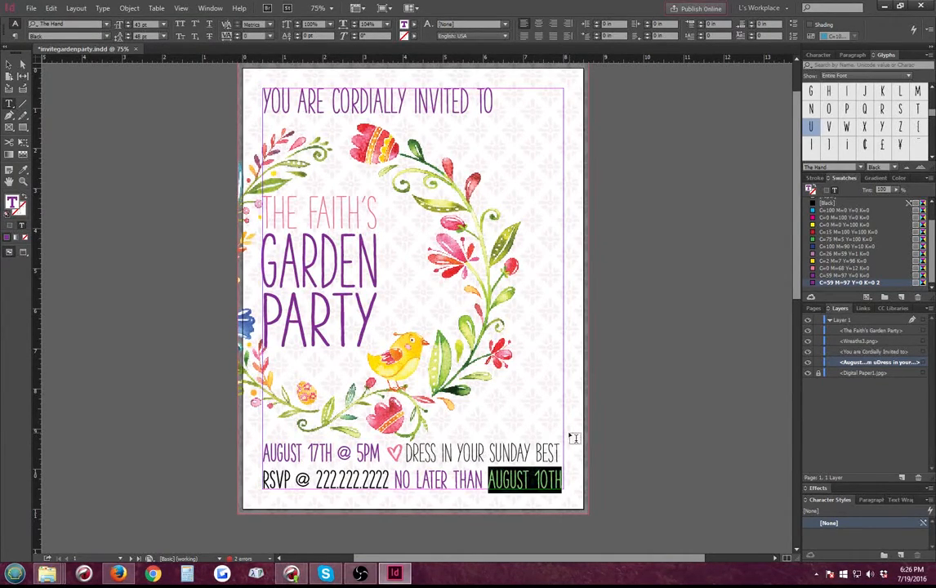
{"action": "left_click", "coordinate": [94, 36]}
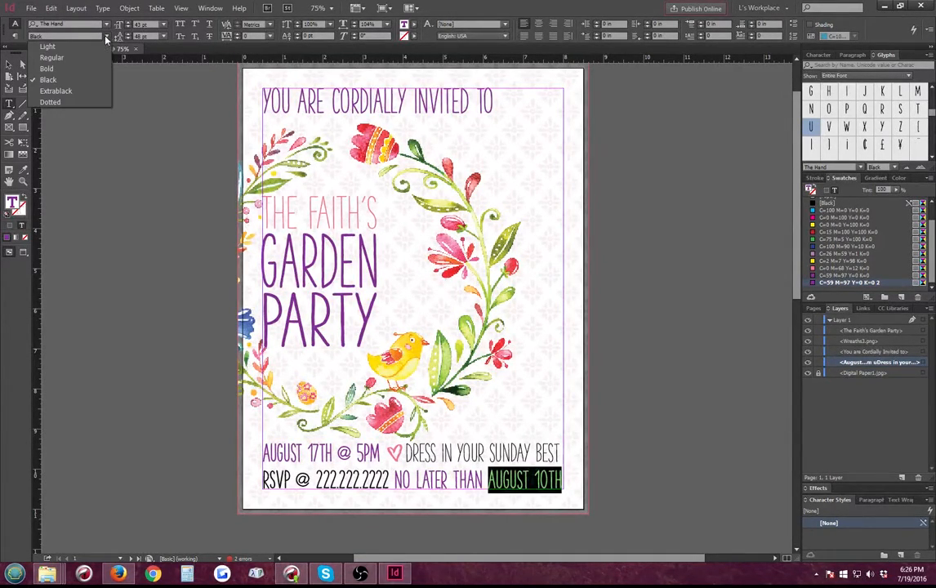
{"action": "left_click", "coordinate": [79, 99]}
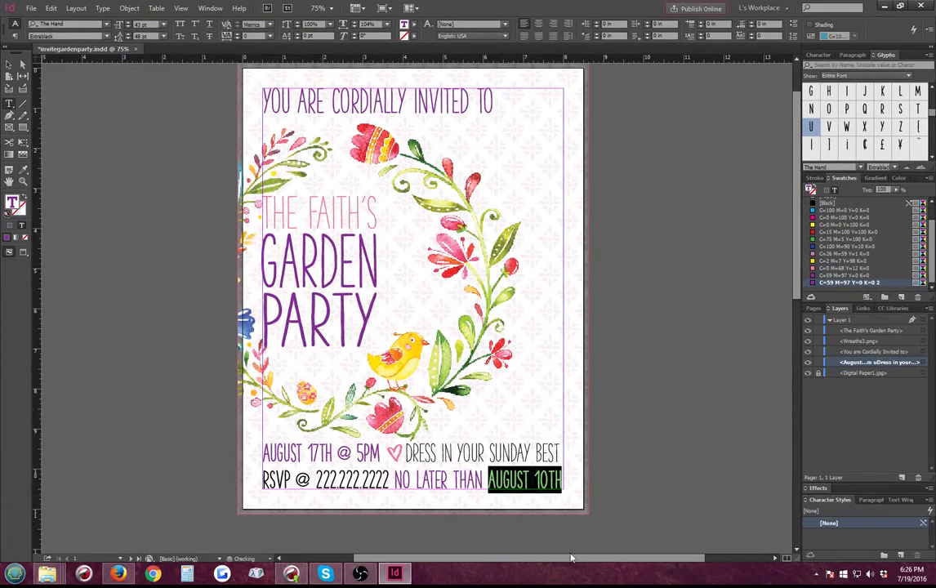
{"action": "left_click", "coordinate": [537, 480]}
Recolour "No later than" in the RSVP line with the [Black] swatch
{"action": "left_click_drag", "start_coordinate": [396, 480], "coordinate": [487, 480]}
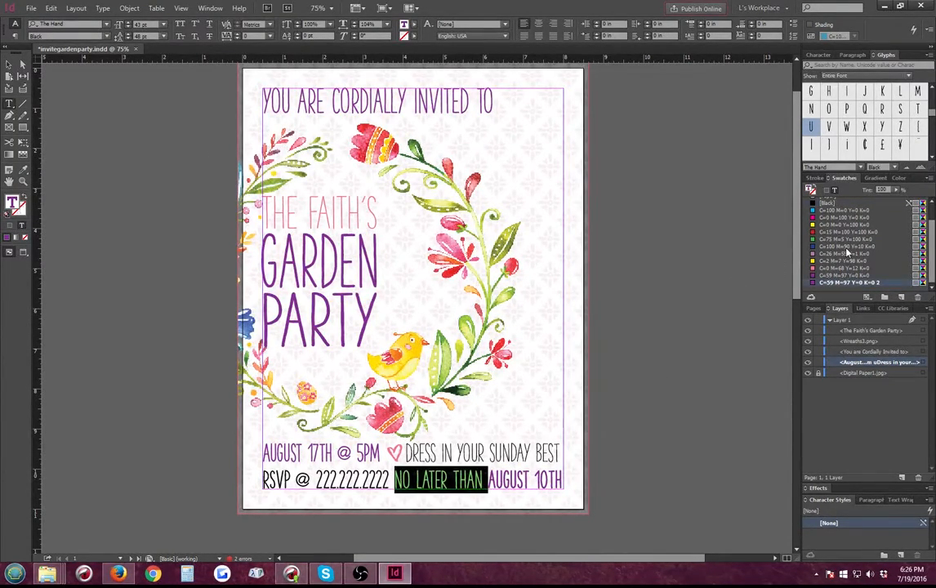
{"action": "scroll", "coordinate": [843, 229], "scroll_direction": "up", "scroll_amount": 2}
{"action": "left_click", "coordinate": [841, 217]}
{"action": "left_click", "coordinate": [393, 482]}
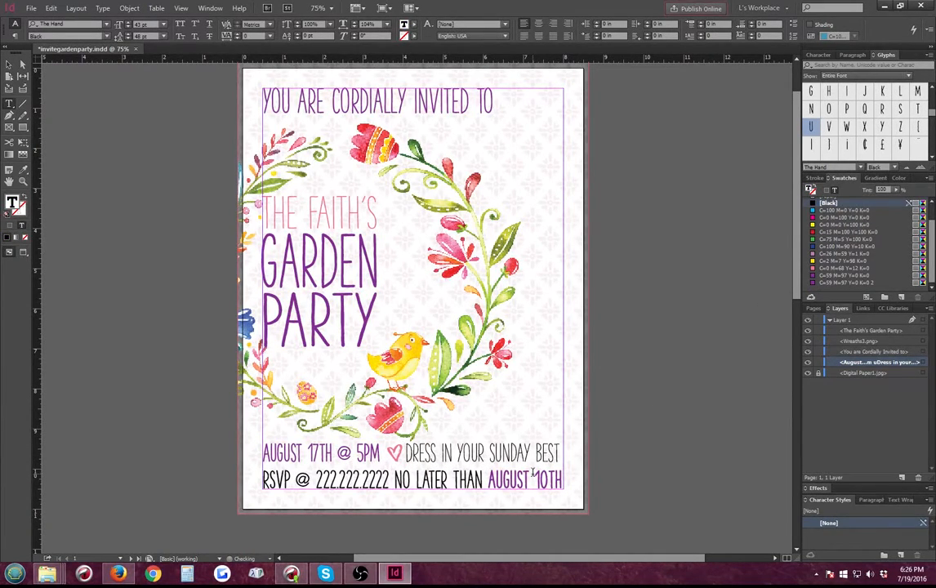
Recolour the phone number in the RSVP line with the purple C=59 M=97 Y=0 K=0 2 swatch
{"action": "left_click_drag", "start_coordinate": [393, 482], "coordinate": [311, 482]}
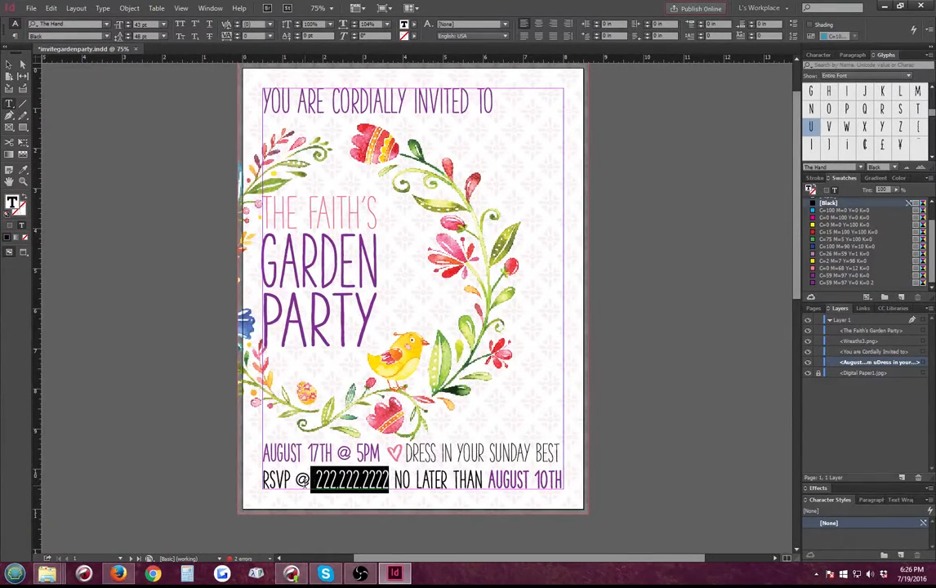
{"action": "left_click", "coordinate": [827, 283]}
{"action": "left_click", "coordinate": [354, 442]}
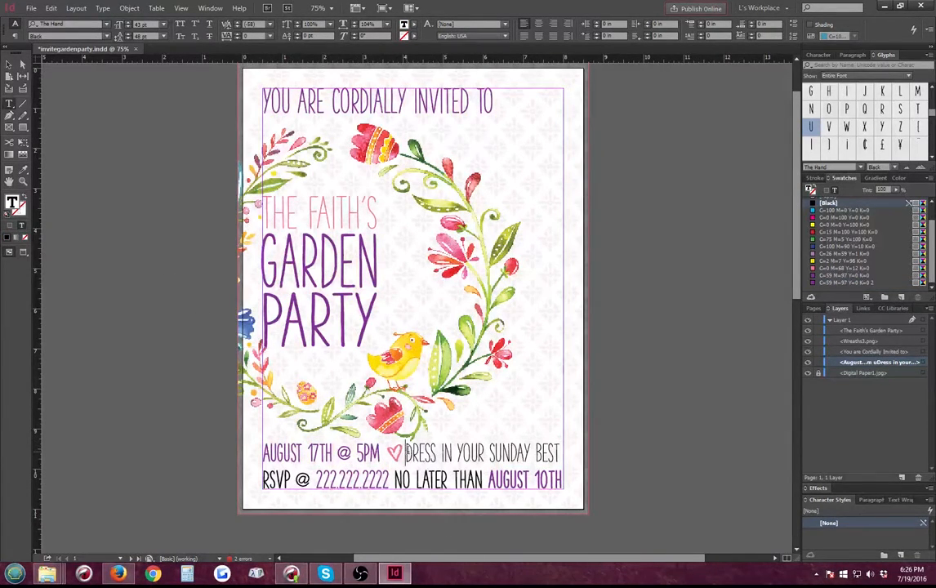
Set "Dress in your Sunday Best" to the Bold weight of The Hand
{"action": "left_click_drag", "start_coordinate": [406, 454], "coordinate": [561, 454]}
{"action": "left_click", "coordinate": [106, 37]}
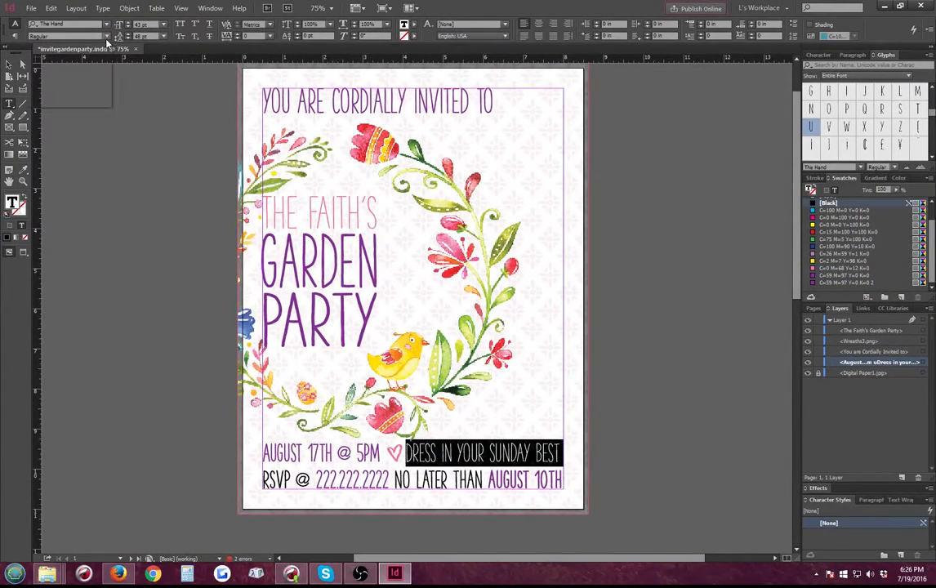
{"action": "left_click", "coordinate": [98, 71]}
{"action": "left_click", "coordinate": [121, 200]}
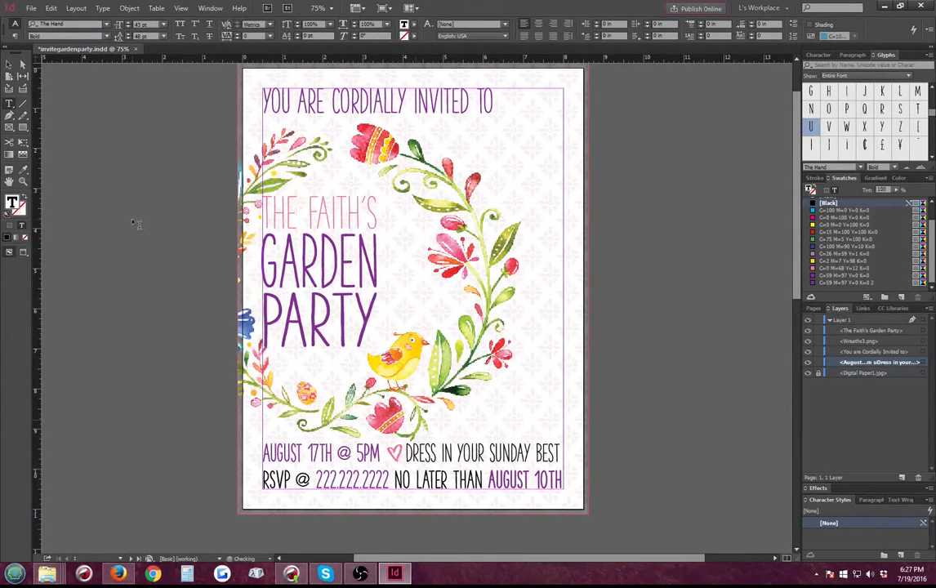
{"action": "left_click", "coordinate": [9, 65]}
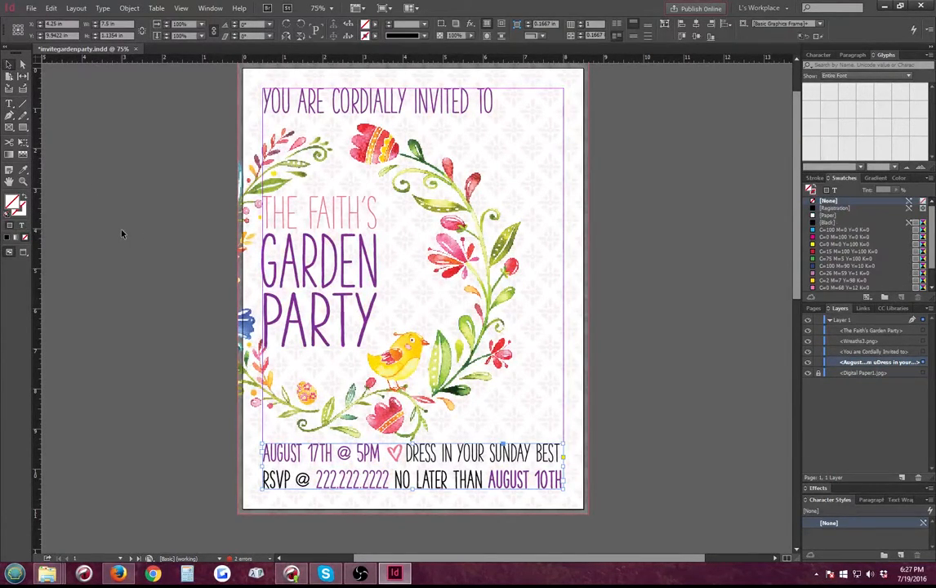
Recolour the heart before "Dress in your Sunday Best" with the [Black] swatch
{"action": "left_click", "coordinate": [395, 456]}
{"action": "double_click", "coordinate": [401, 454]}
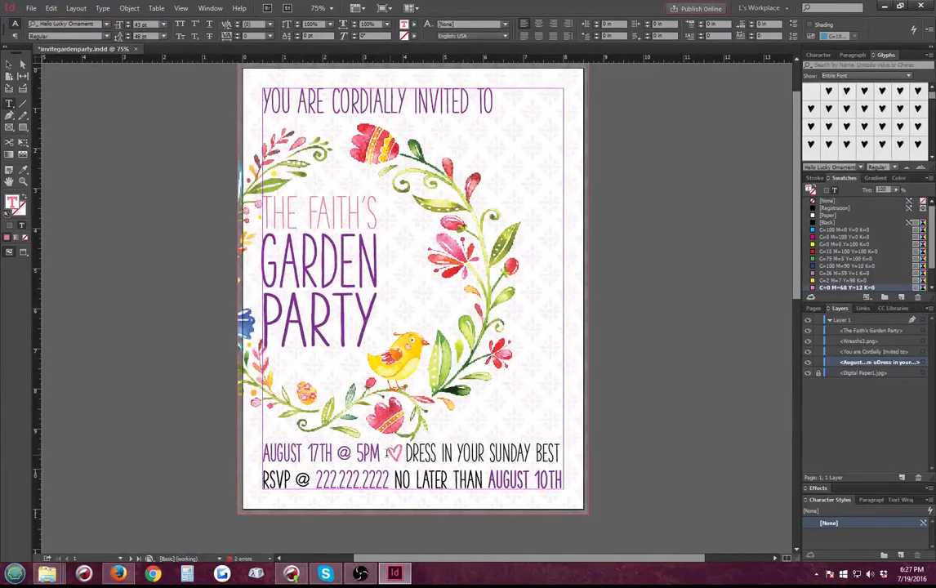
{"action": "left_click_drag", "start_coordinate": [388, 453], "coordinate": [410, 454]}
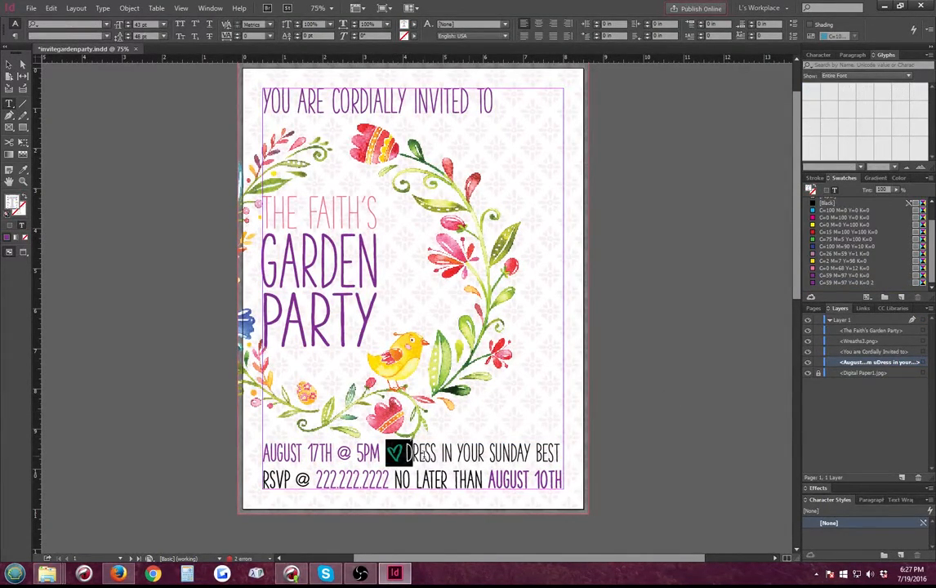
{"action": "left_click", "coordinate": [391, 453]}
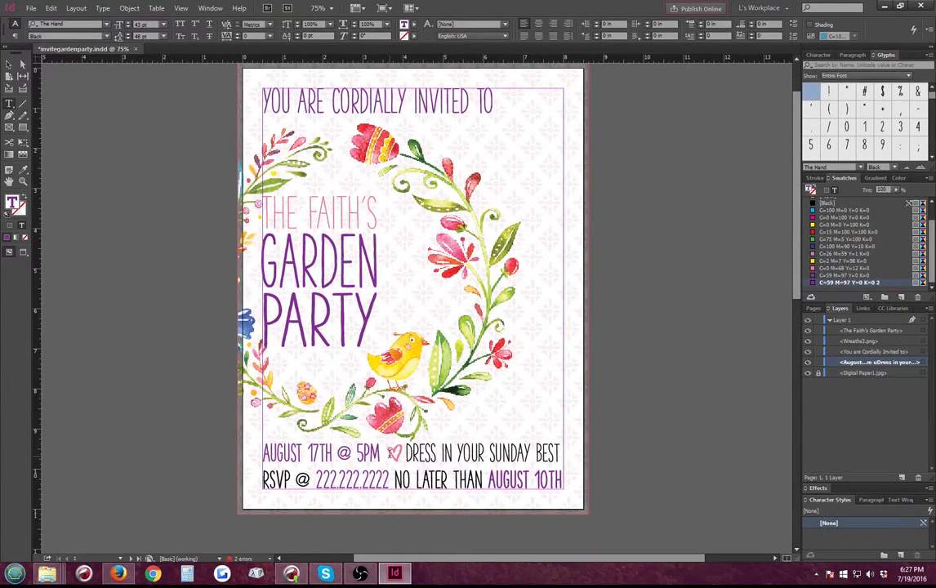
{"action": "left_click_drag", "start_coordinate": [388, 452], "coordinate": [404, 452]}
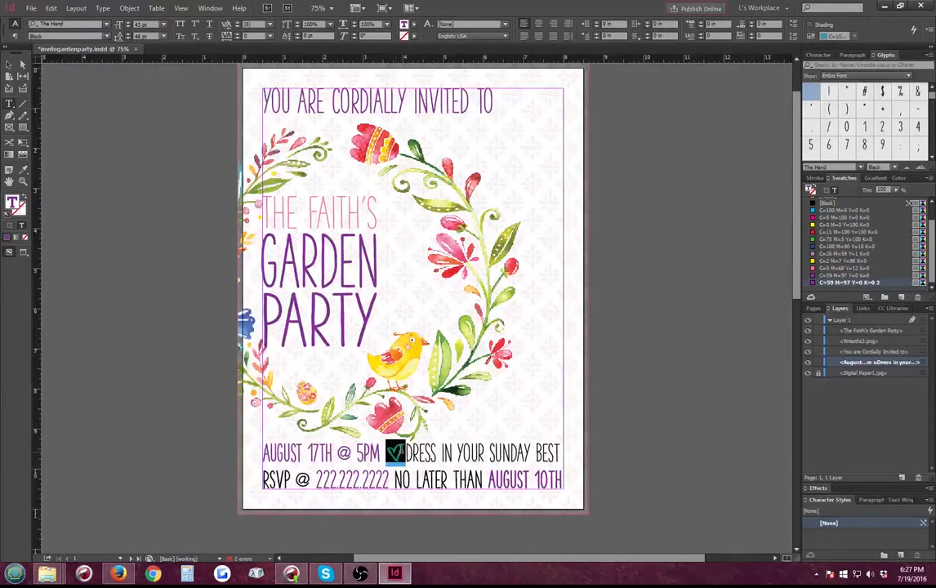
{"action": "left_click", "coordinate": [831, 204]}
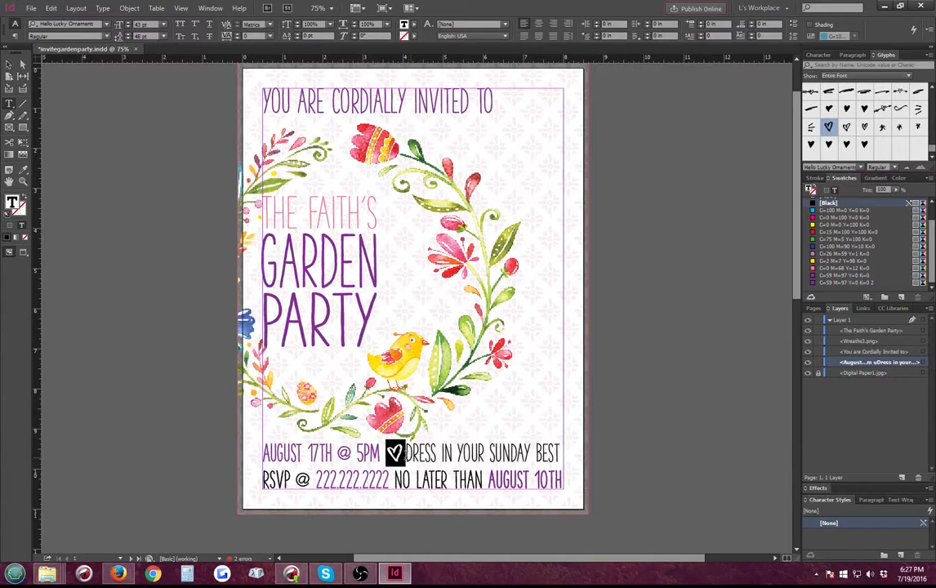
{"action": "left_click", "coordinate": [406, 455]}
{"action": "left_click", "coordinate": [8, 64]}
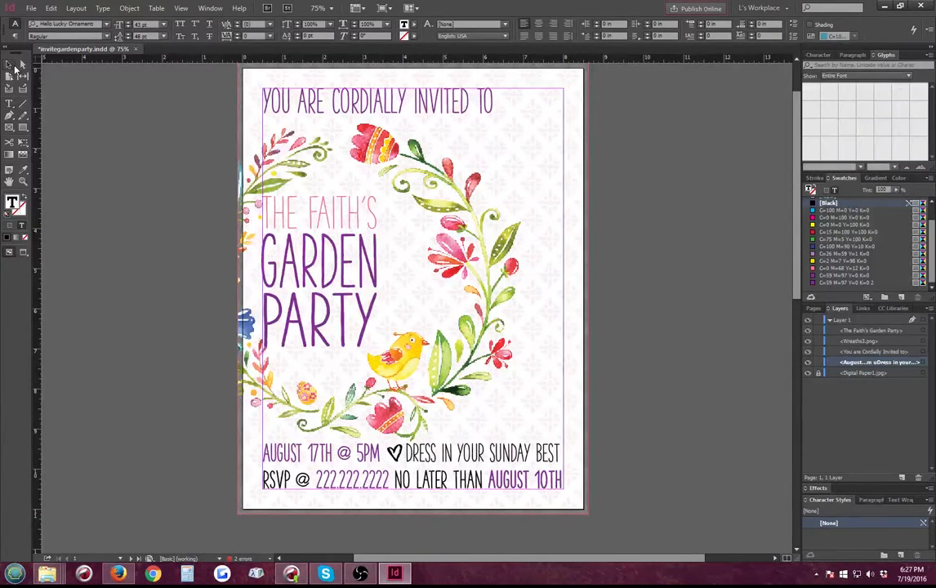
{"action": "left_click", "coordinate": [66, 159]}
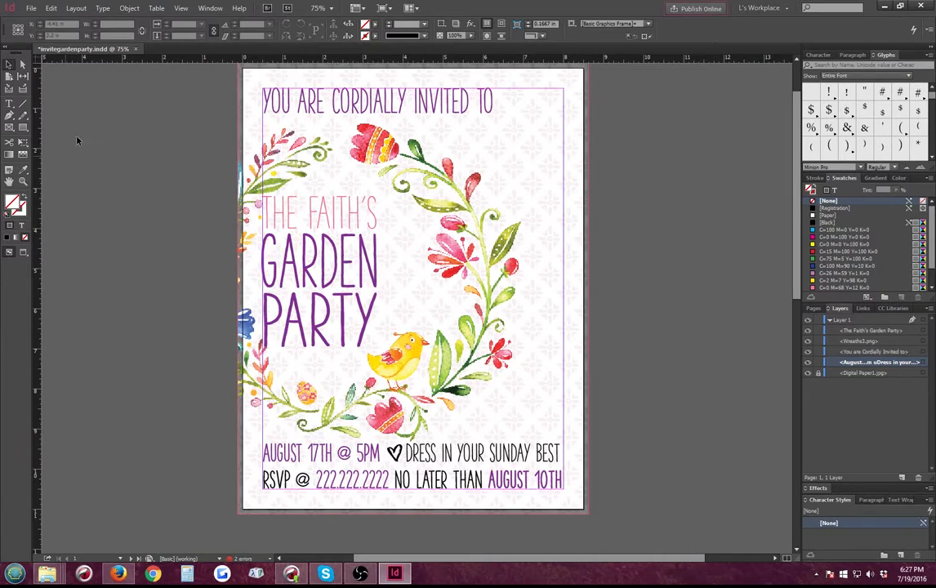
Recolour the host name line above "Garden Party" with the [Black] swatch
{"action": "left_click", "coordinate": [379, 218]}
{"action": "double_click", "coordinate": [380, 218]}
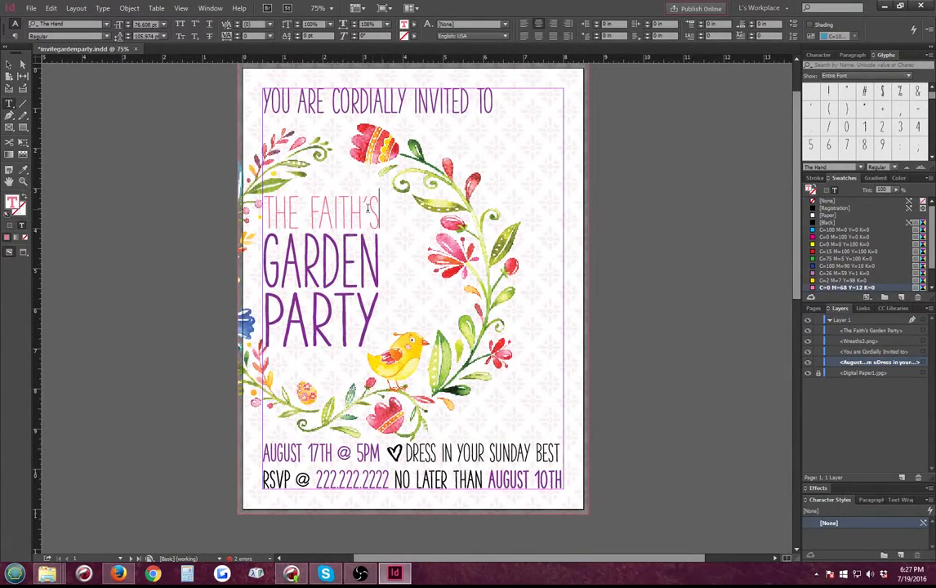
{"action": "left_click_drag", "start_coordinate": [398, 207], "coordinate": [263, 210]}
{"action": "left_click", "coordinate": [827, 223]}
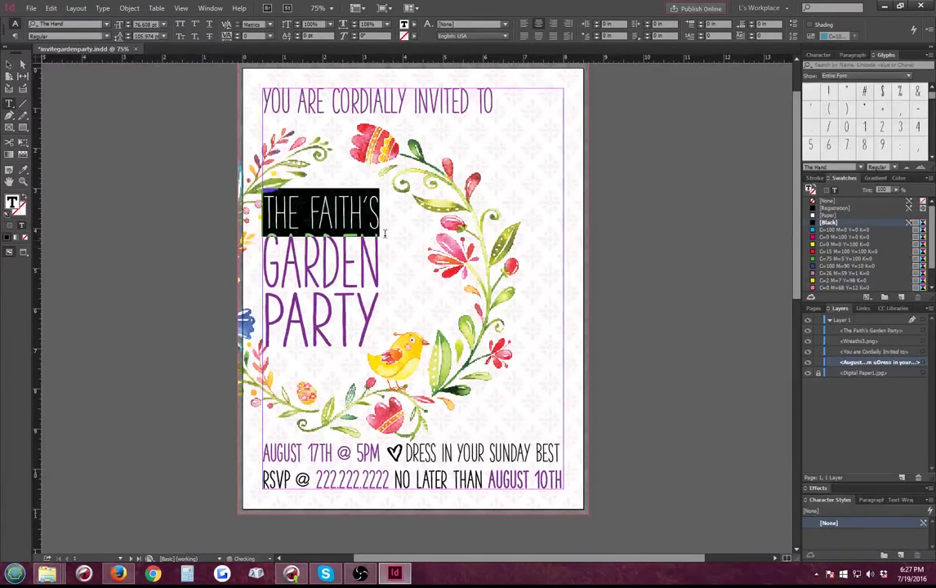
{"action": "left_click", "coordinate": [330, 196]}
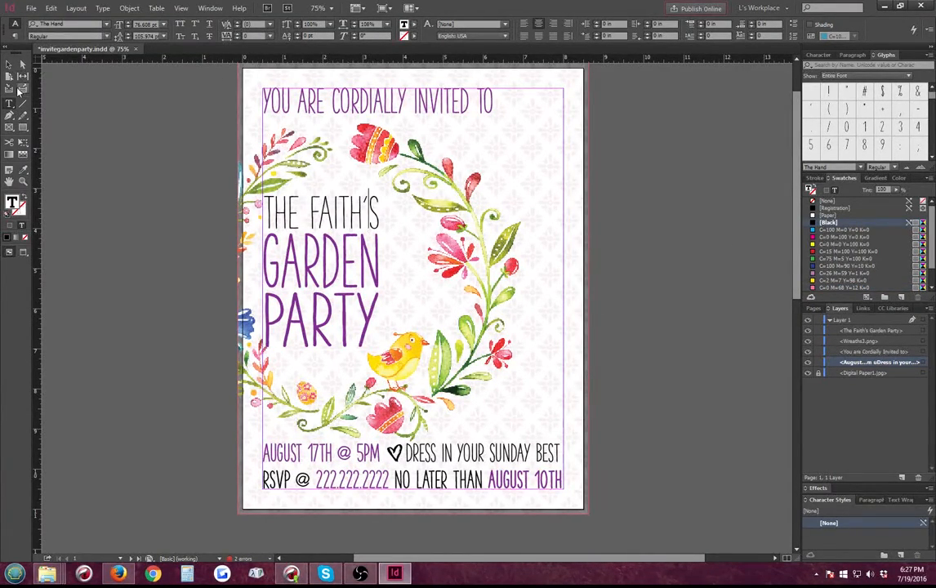
{"action": "key", "text": "Escape"}
{"action": "left_click", "coordinate": [139, 130]}
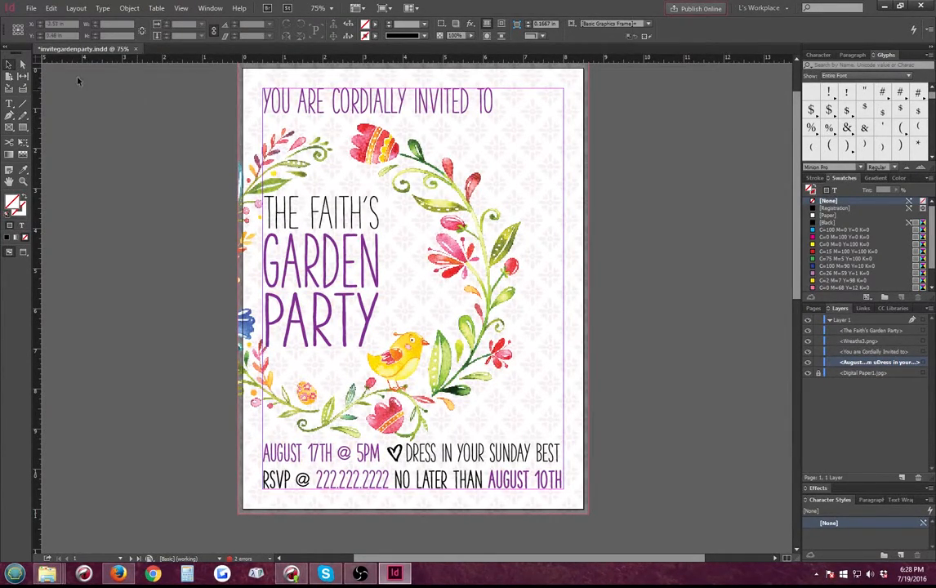
Left-align all the text in the "Garden Party" title frame
{"action": "left_click", "coordinate": [445, 411]}
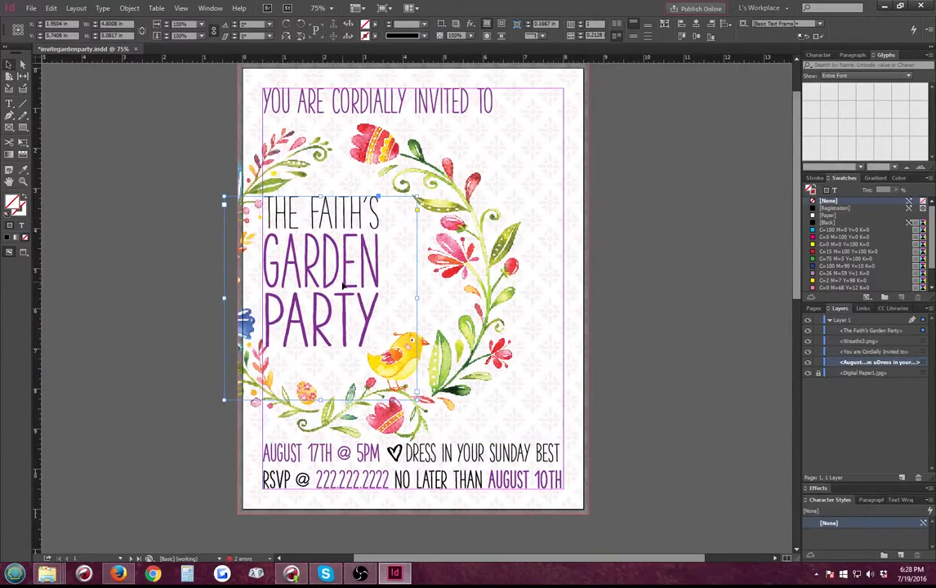
{"action": "double_click", "coordinate": [308, 292]}
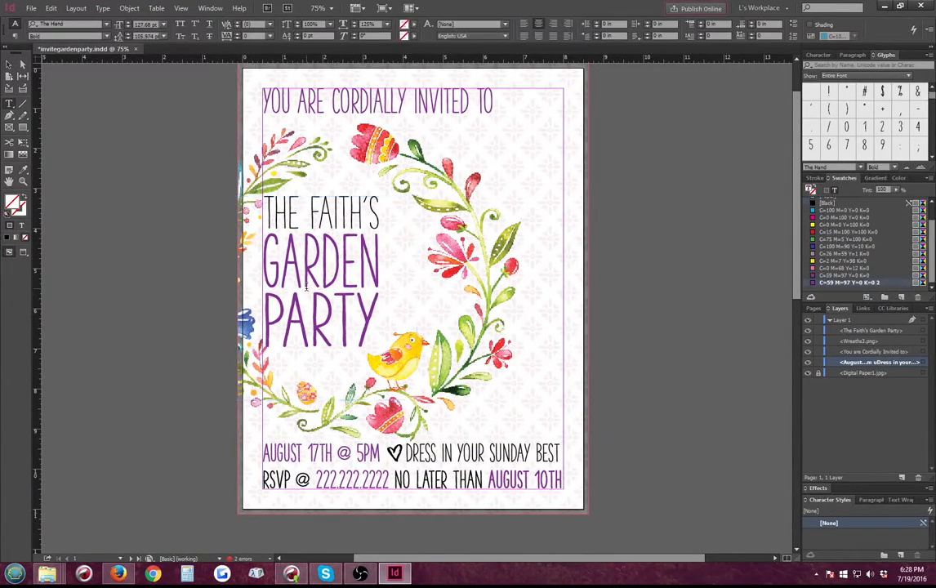
{"action": "key", "text": "ctrl+a"}
{"action": "left_click", "coordinate": [524, 26]}
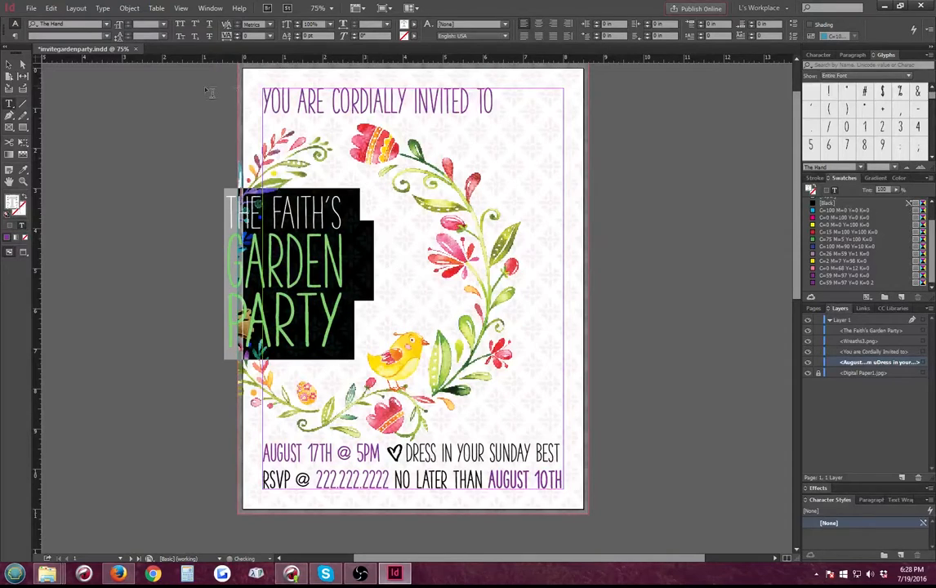
{"action": "left_click", "coordinate": [9, 65]}
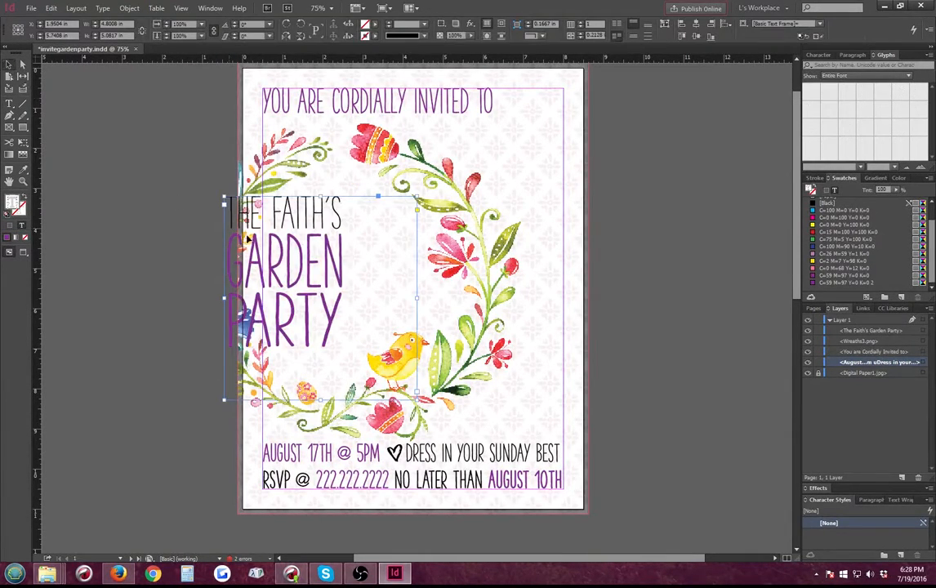
Move the title frame to the left margin, trim it around the text and scale it to about 3.23 by 3.89 in
{"action": "left_click_drag", "start_coordinate": [289, 260], "coordinate": [328, 263]}
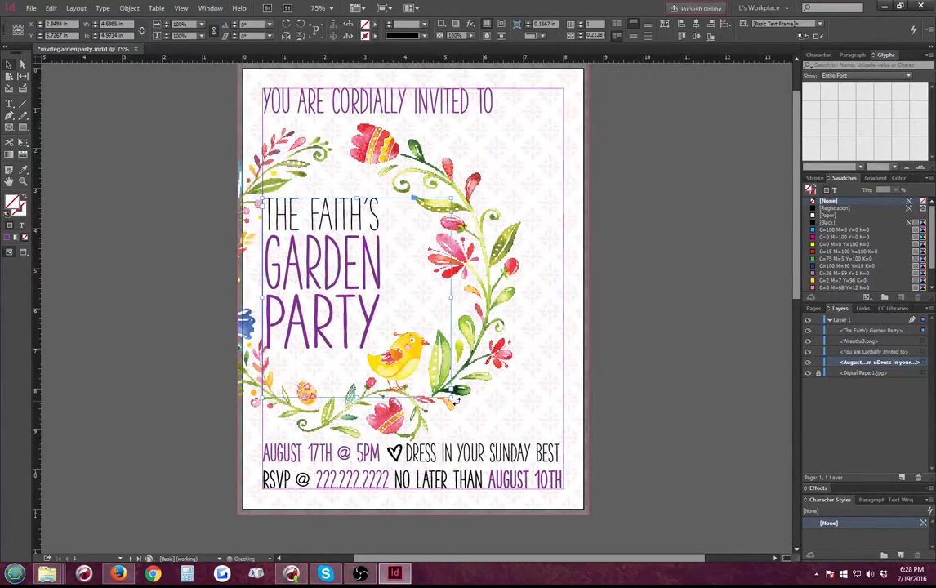
{"action": "left_click_drag", "start_coordinate": [456, 399], "coordinate": [388, 349]}
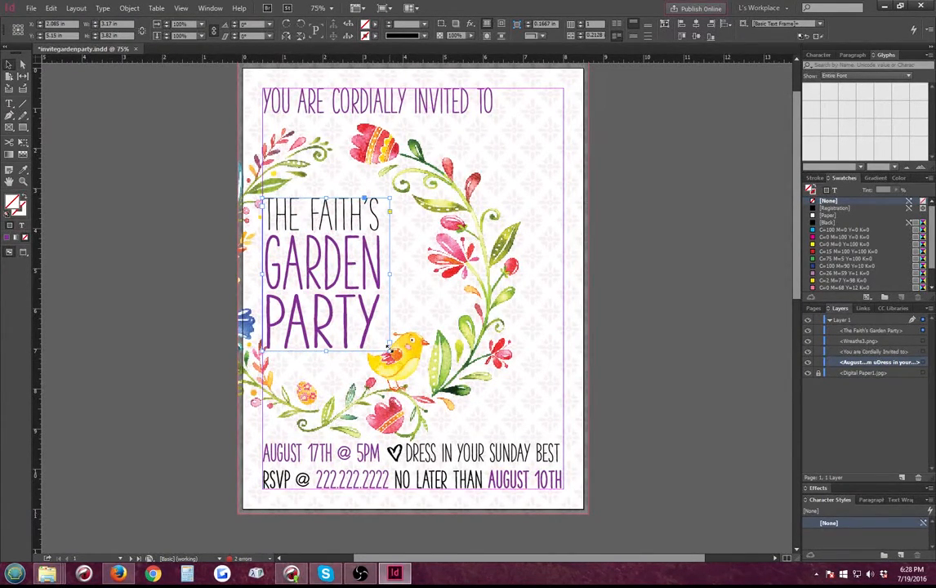
{"action": "mouse_move", "coordinate": [388, 350]}
{"action": "left_mouse_down"}
{"action": "mouse_move", "coordinate": [410, 356]}
{"action": "mouse_move", "coordinate": [392, 353]}
{"action": "left_mouse_up"}
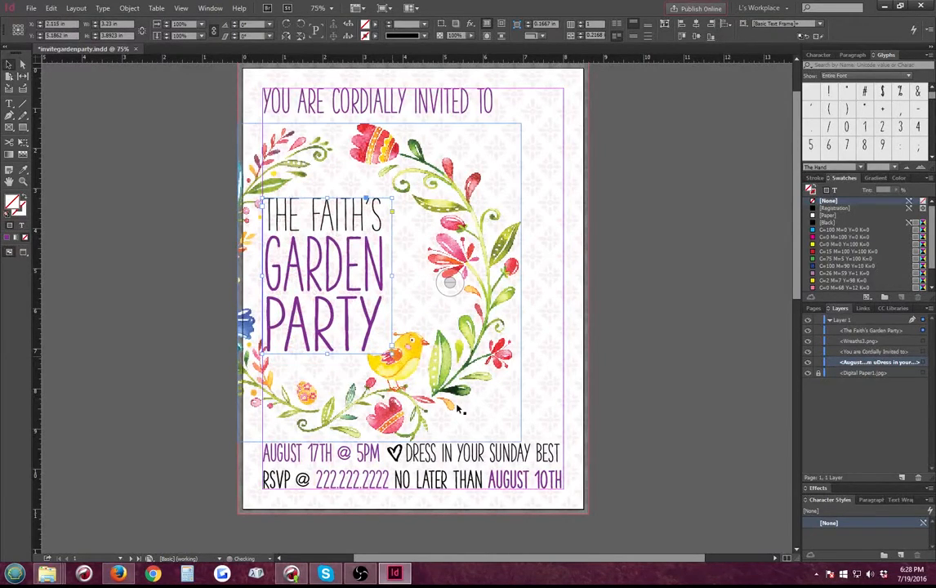
{"action": "left_click", "coordinate": [623, 378]}
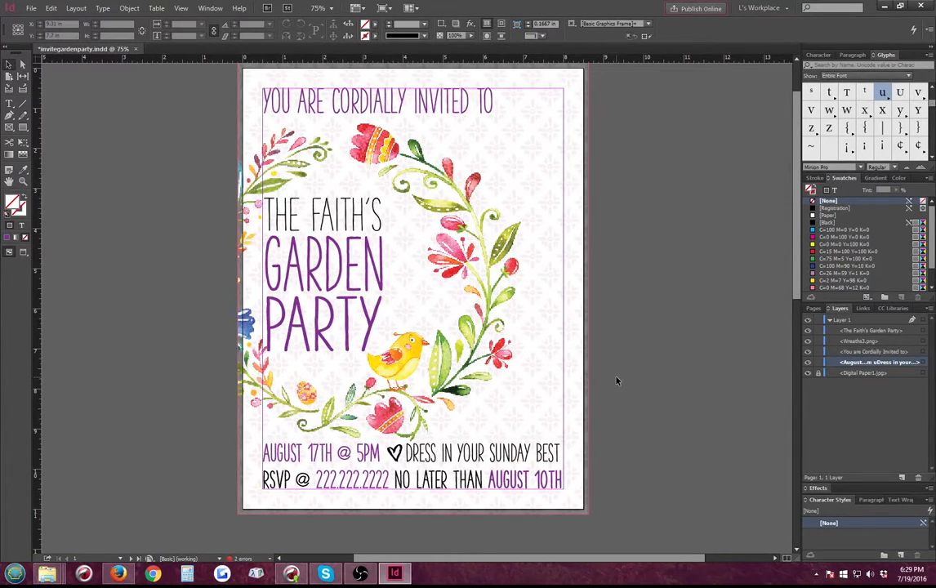
Copy the heart to the end of "You are cordially invited to" and apply that line's text formatting to it with the Eyedropper tool
{"action": "double_click", "coordinate": [503, 103]}
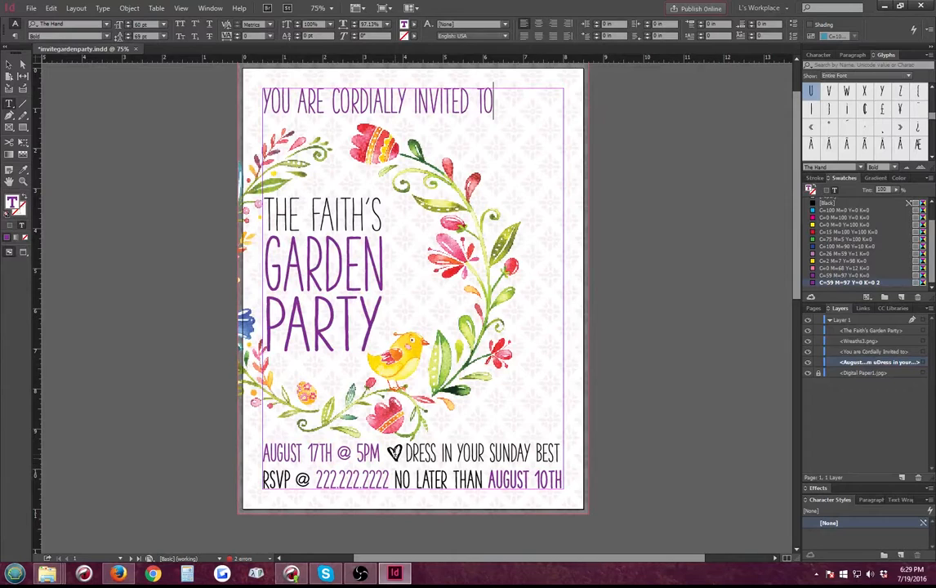
{"action": "left_click_drag", "start_coordinate": [386, 453], "coordinate": [405, 453]}
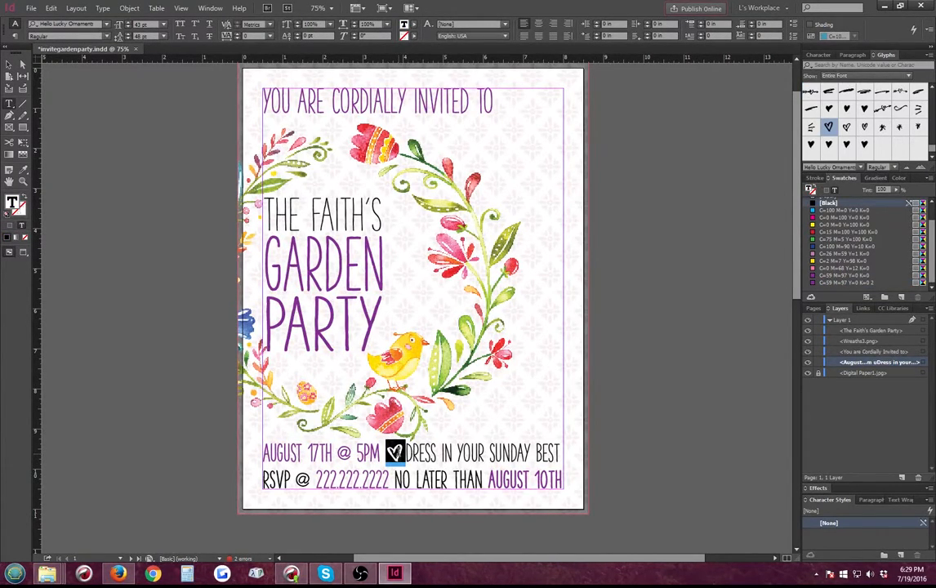
{"action": "left_click", "coordinate": [496, 104]}
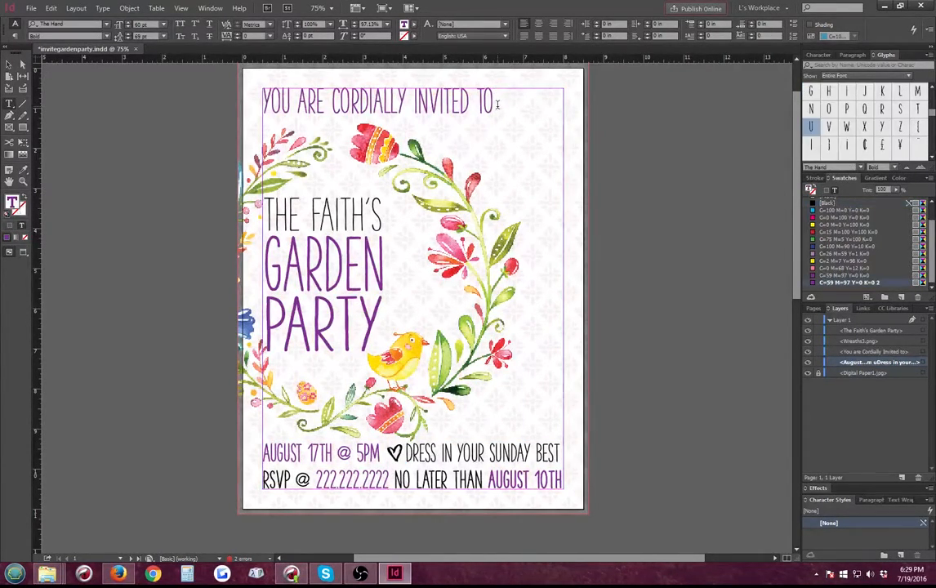
{"action": "type", "text": "♥"}
{"action": "key", "text": "shift+Left"}
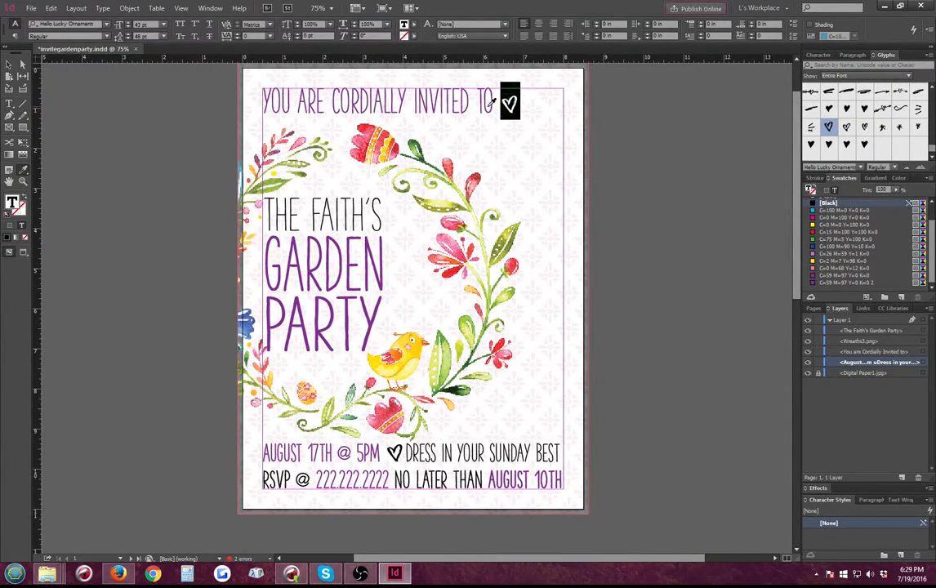
{"action": "key", "text": "BackSpace"}
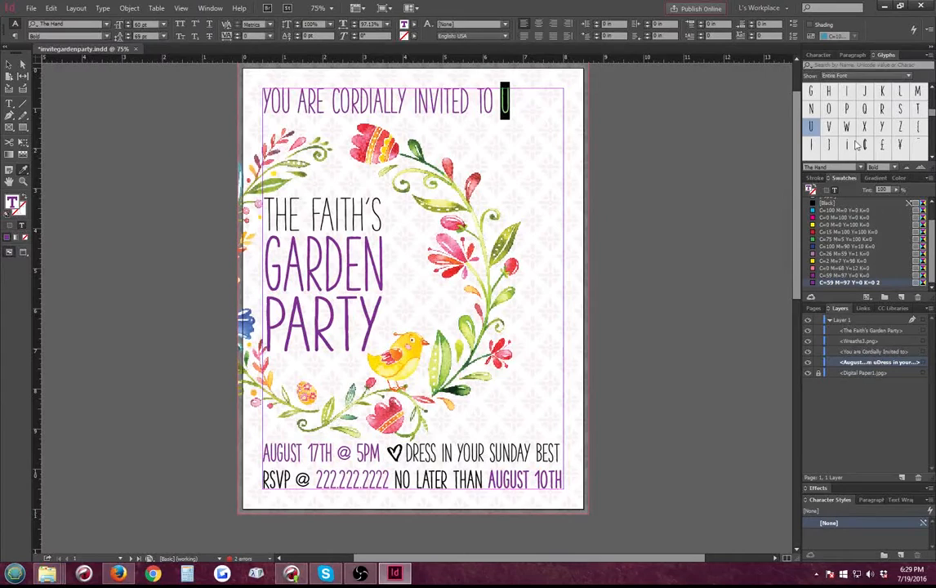
Set the font of the "U" character after "You are cordially invited to" to Hello Lucky Ornaments
{"action": "left_click", "coordinate": [860, 167]}
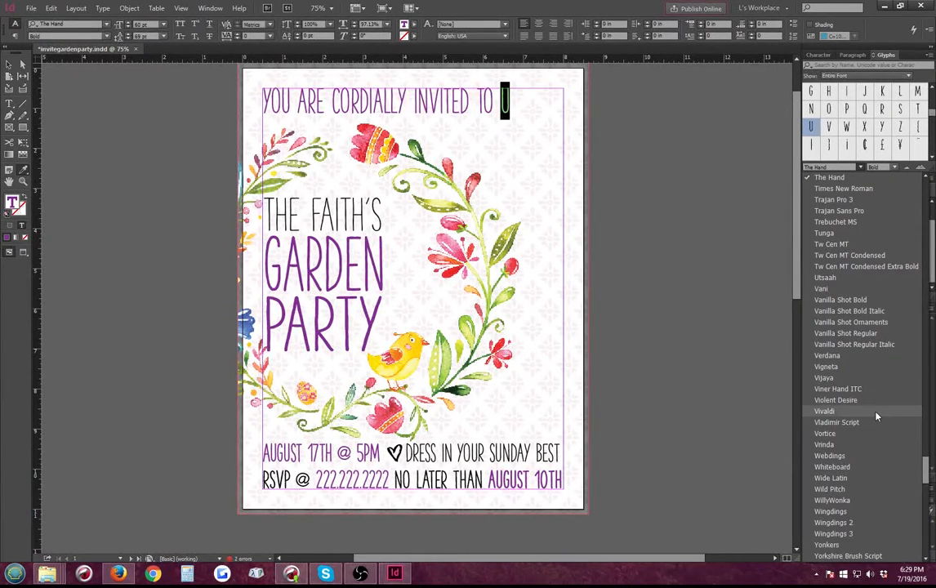
{"action": "scroll", "coordinate": [874, 352], "scroll_direction": "down", "scroll_amount": 10}
{"action": "scroll", "coordinate": [874, 352], "scroll_direction": "up", "scroll_amount": 10}
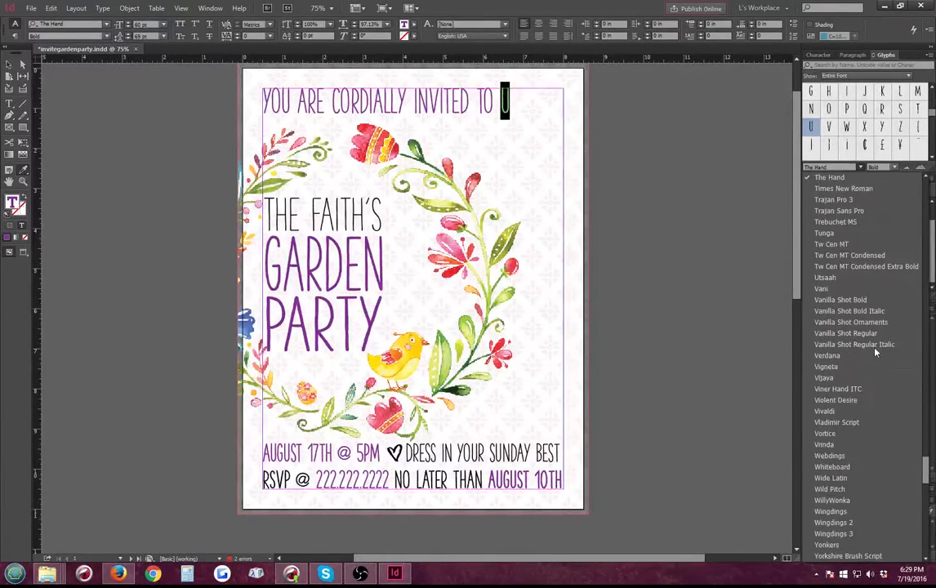
{"action": "scroll", "coordinate": [875, 352], "scroll_direction": "up", "scroll_amount": 15}
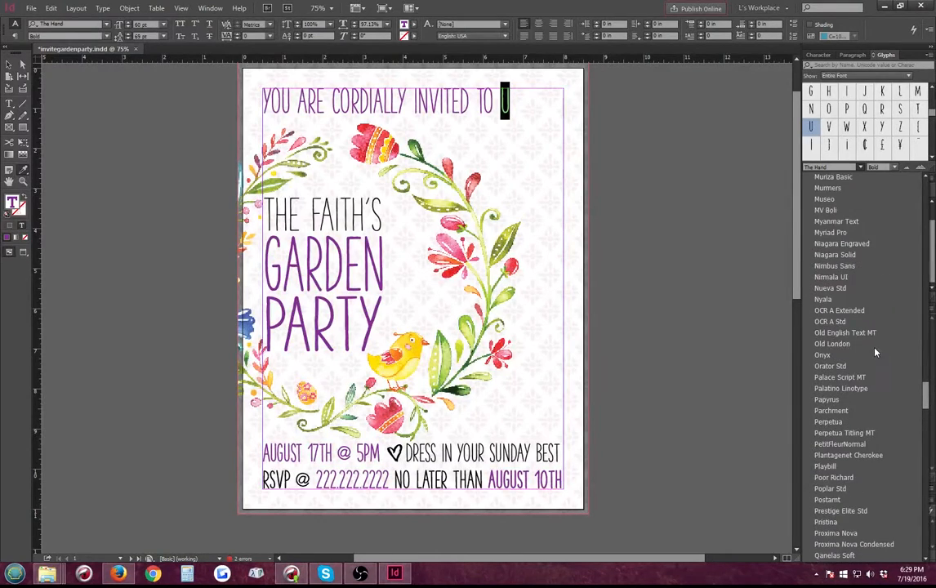
{"action": "scroll", "coordinate": [875, 352], "scroll_direction": "up", "scroll_amount": 15}
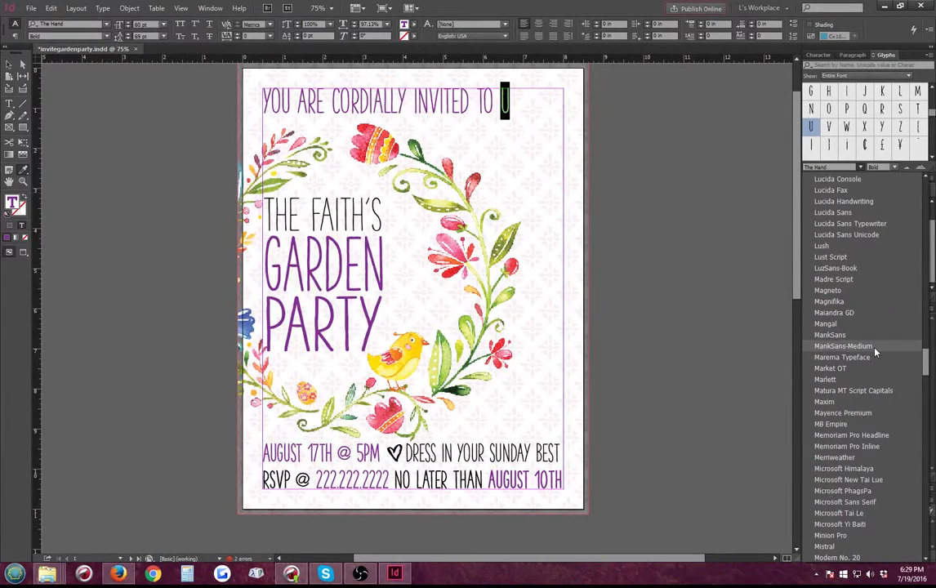
{"action": "scroll", "coordinate": [875, 352], "scroll_direction": "up", "scroll_amount": 7}
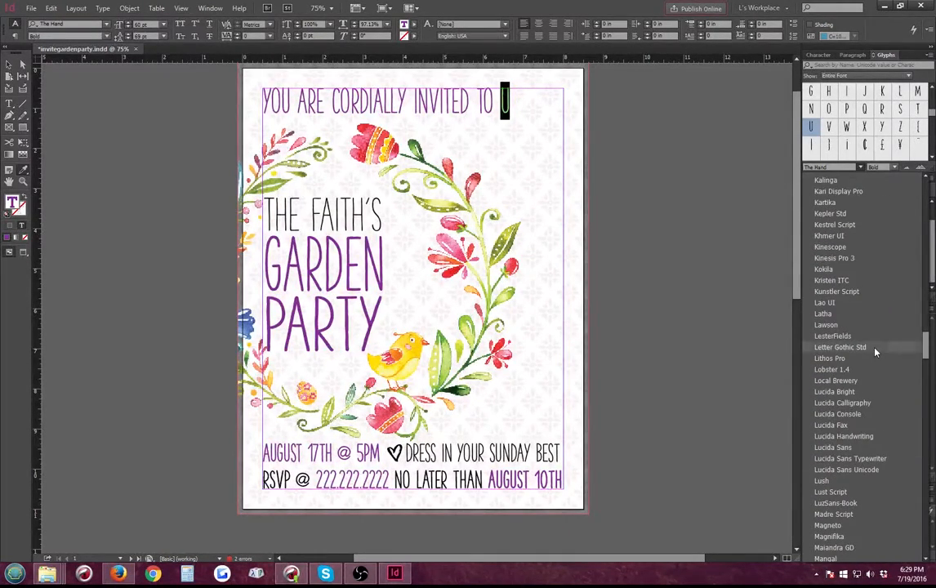
{"action": "scroll", "coordinate": [874, 356], "scroll_direction": "up", "scroll_amount": 10}
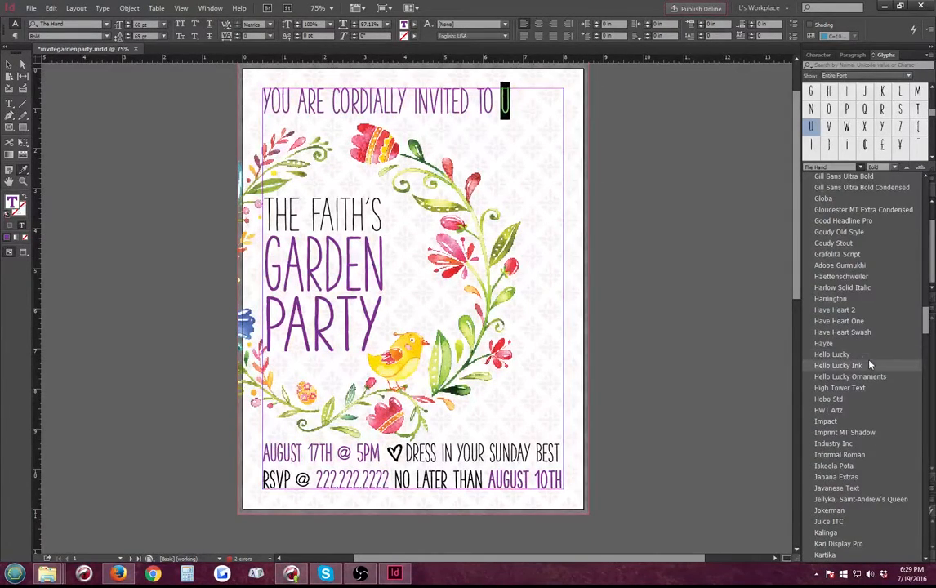
{"action": "left_click", "coordinate": [869, 383]}
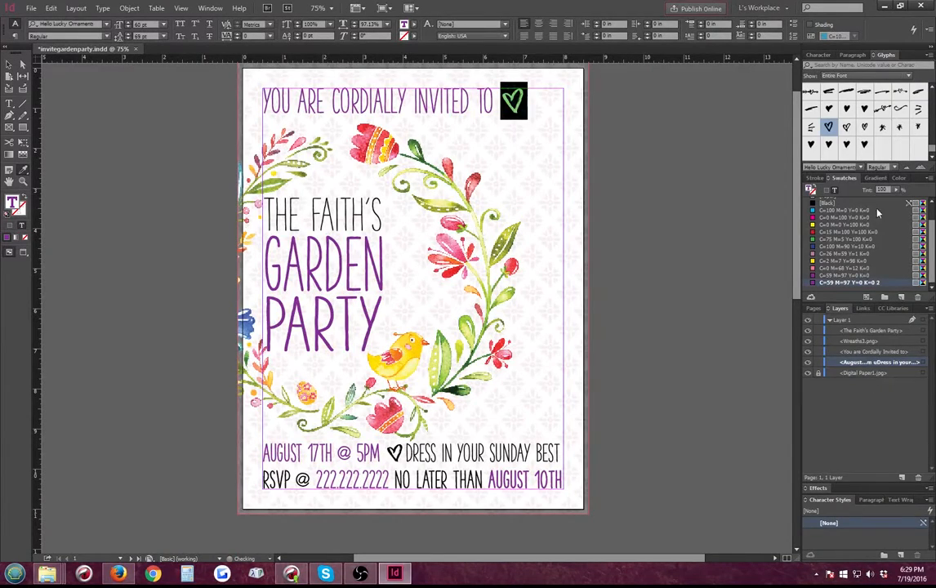
Replace the heart at the end of "You are cordially invited to" with the smaller outlined heart glyph from Hello Lucky Ornaments
{"action": "left_click", "coordinate": [8, 64]}
{"action": "double_click", "coordinate": [538, 109]}
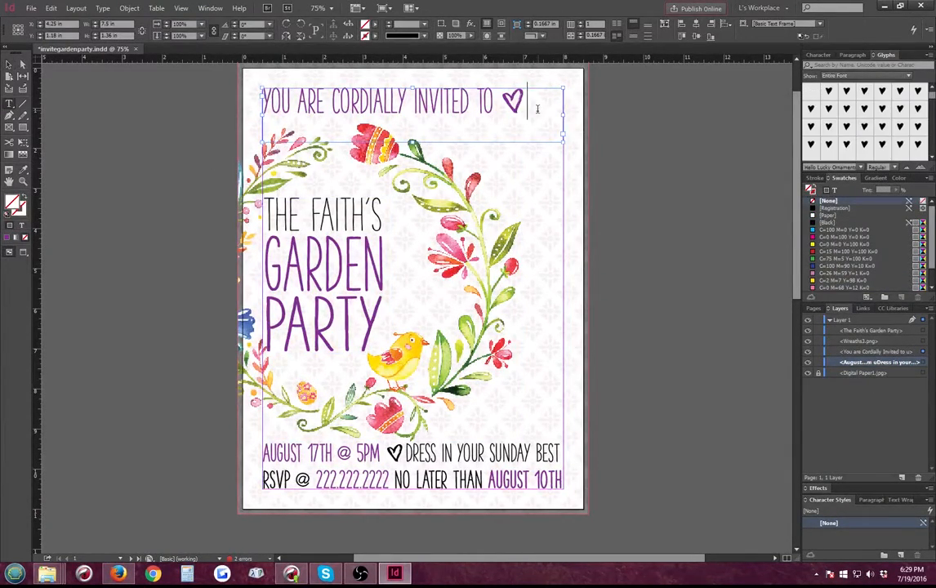
{"action": "left_click", "coordinate": [508, 102]}
{"action": "key", "text": "shift+Right"}
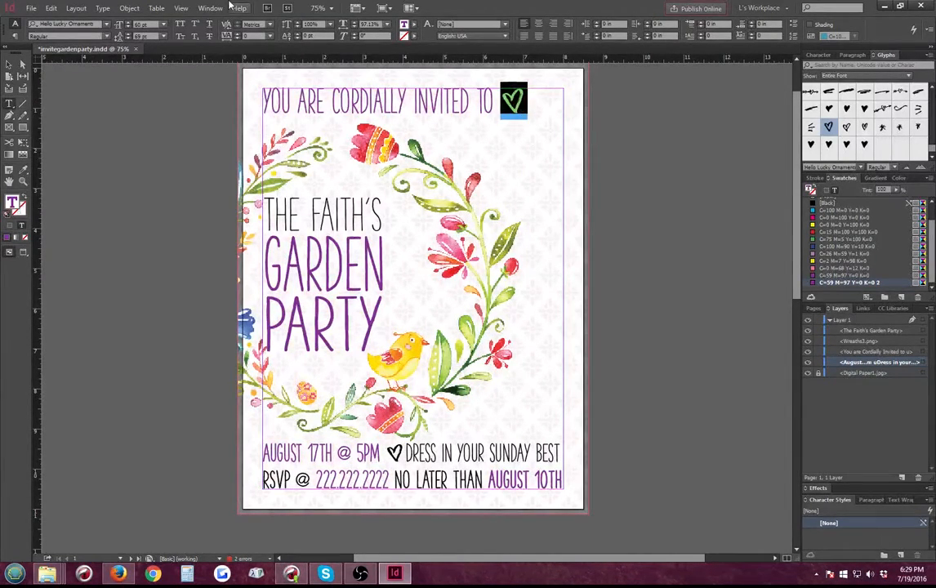
{"action": "left_click", "coordinate": [529, 97]}
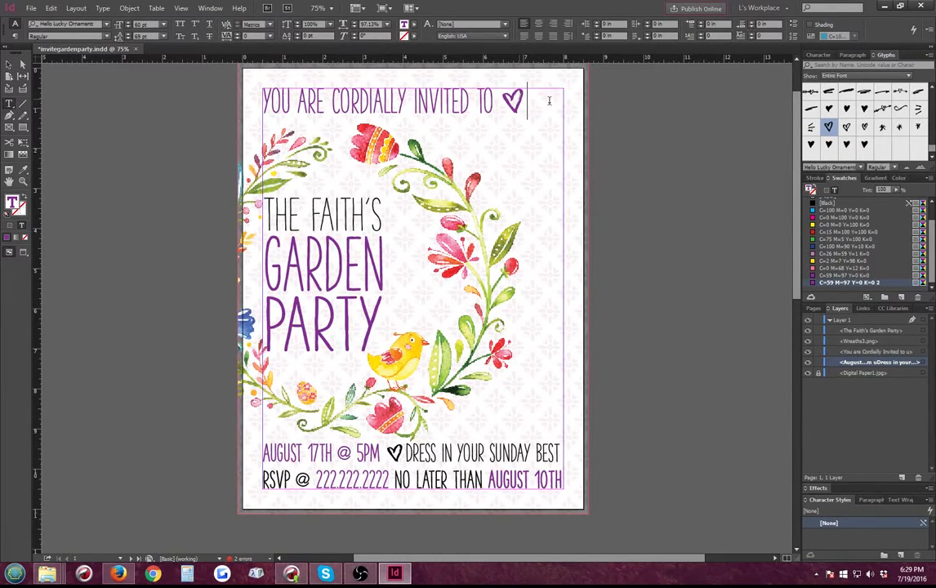
{"action": "left_click_drag", "start_coordinate": [502, 103], "coordinate": [531, 97]}
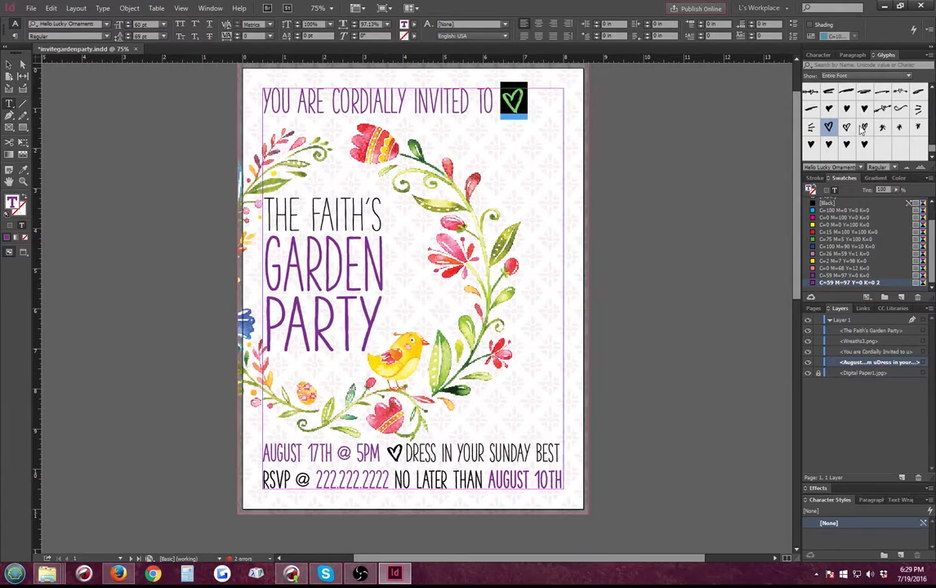
{"action": "double_click", "coordinate": [864, 126]}
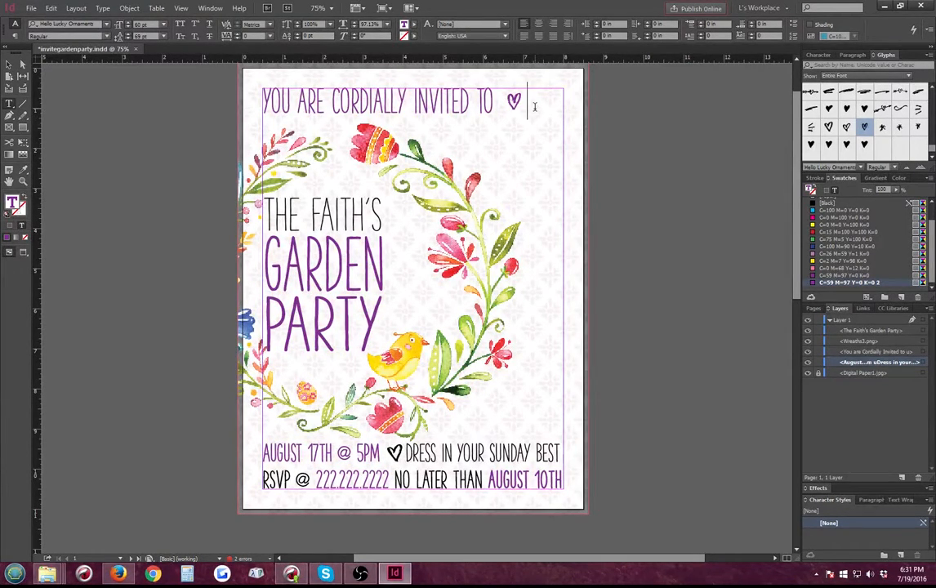
Preview the finished invitation in the Presentation screen mode and return to the normal view
{"action": "left_click", "coordinate": [215, 9]}
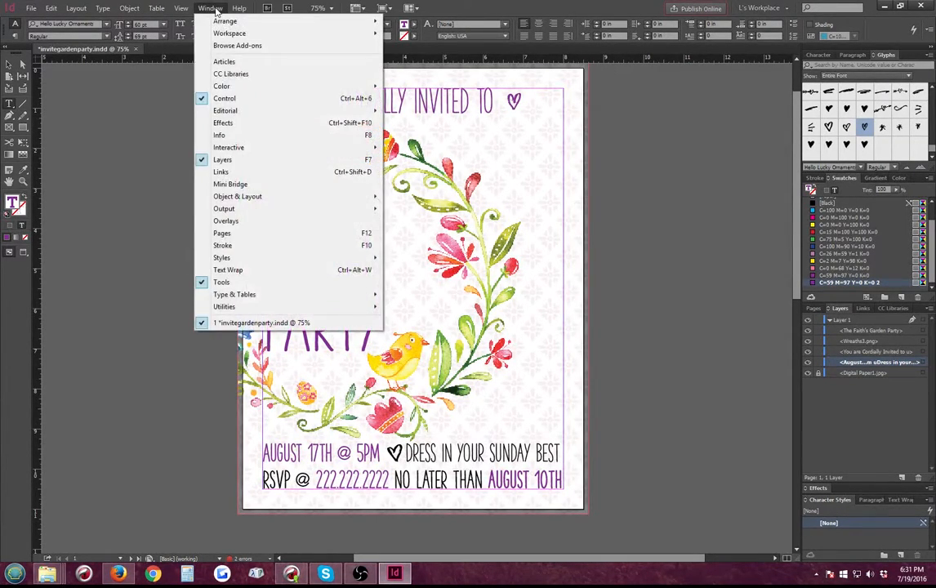
{"action": "mouse_move", "coordinate": [190, 10]}
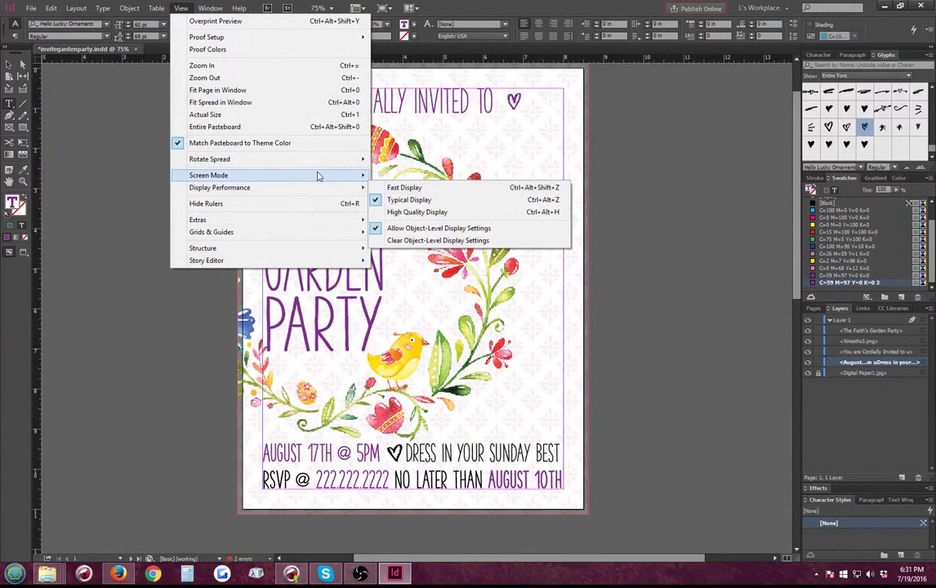
{"action": "mouse_move", "coordinate": [320, 177]}
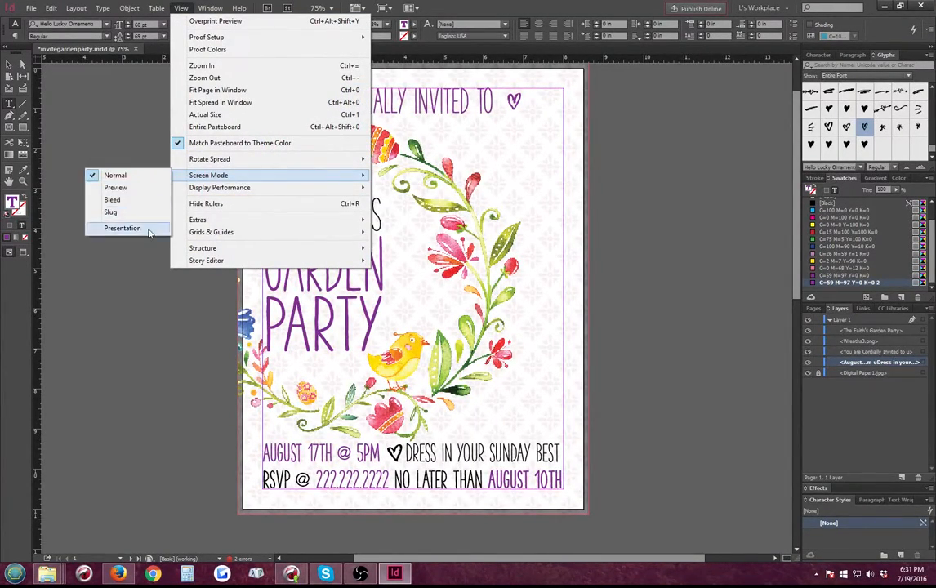
{"action": "left_click", "coordinate": [123, 229]}
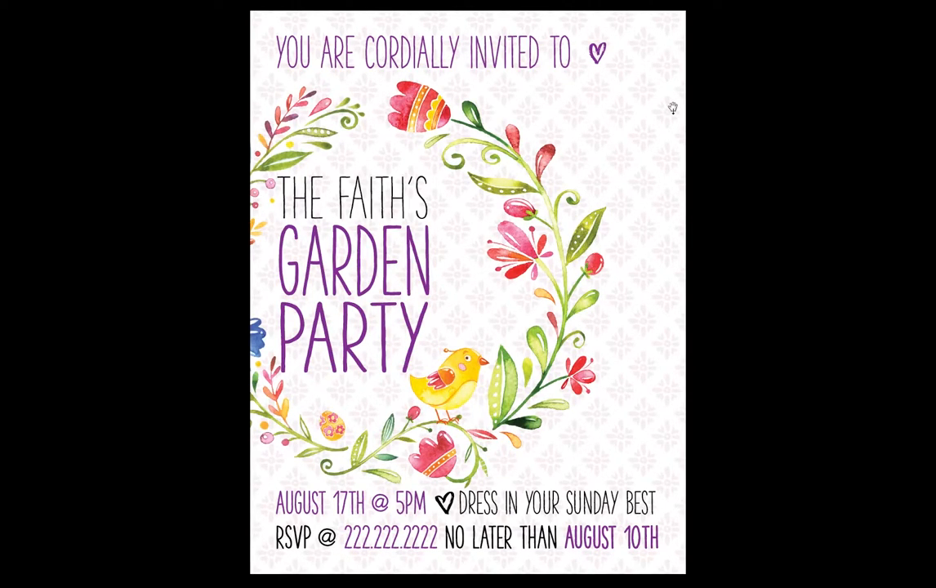
{"action": "key", "text": "Escape"}
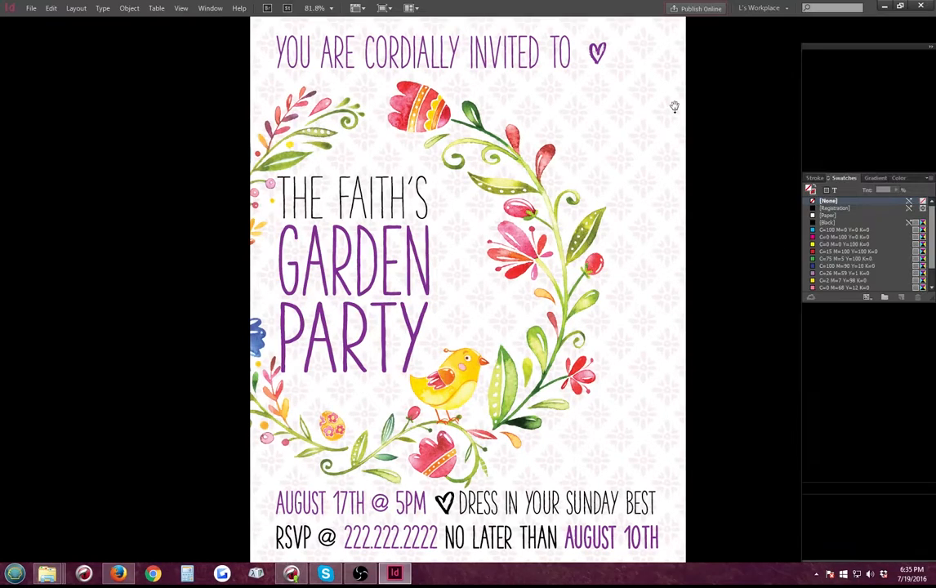